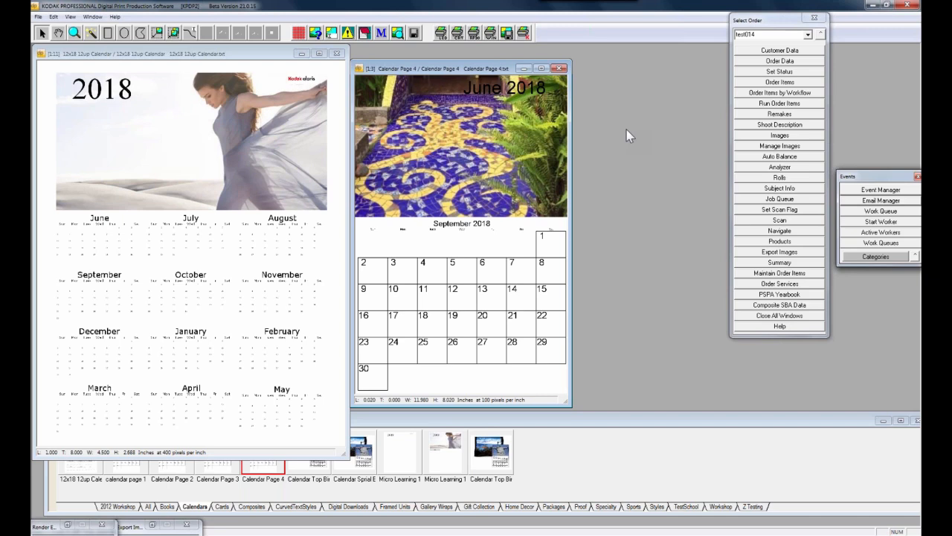
Close the Calendar Page 4 layout and turn on Show Node Boxes for the 12x18 12up calendar
left_click(183, 59)
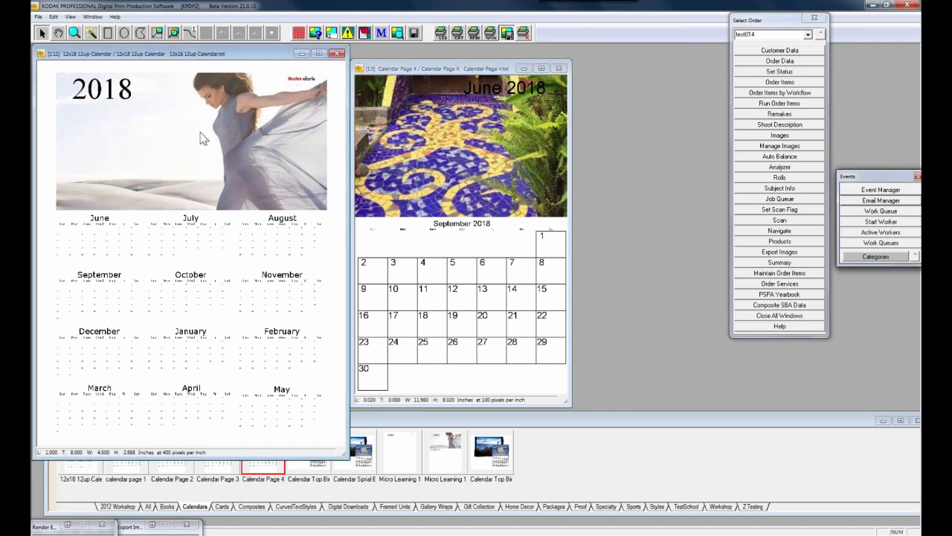
left_click(559, 69)
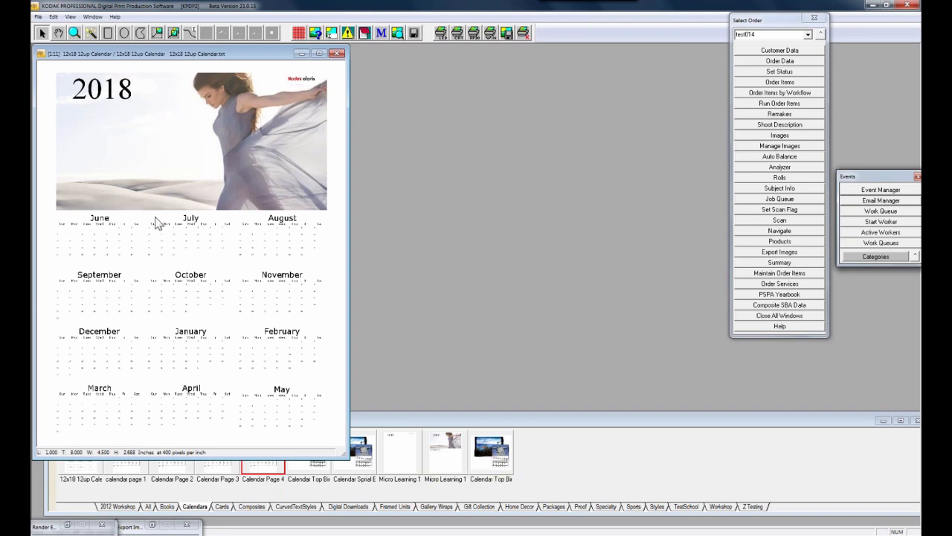
right_click(153, 152)
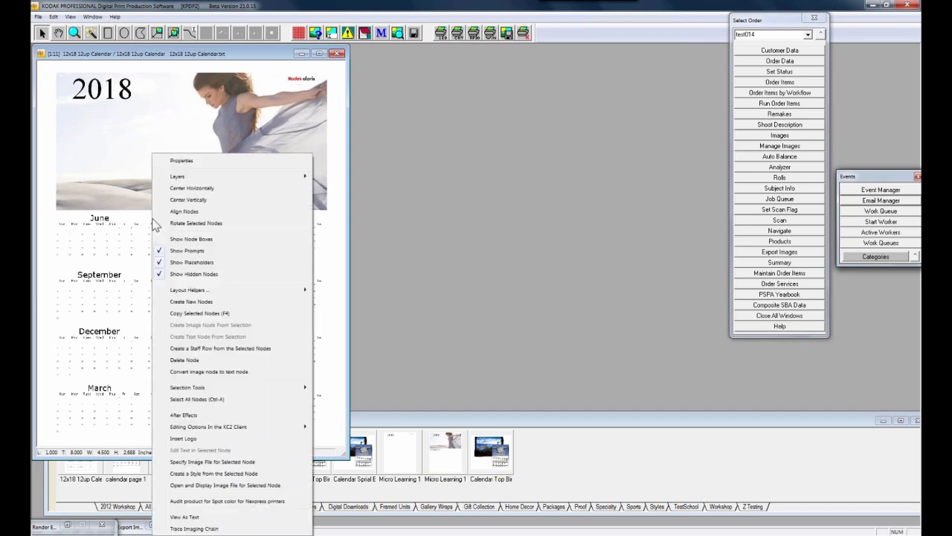
left_click(233, 246)
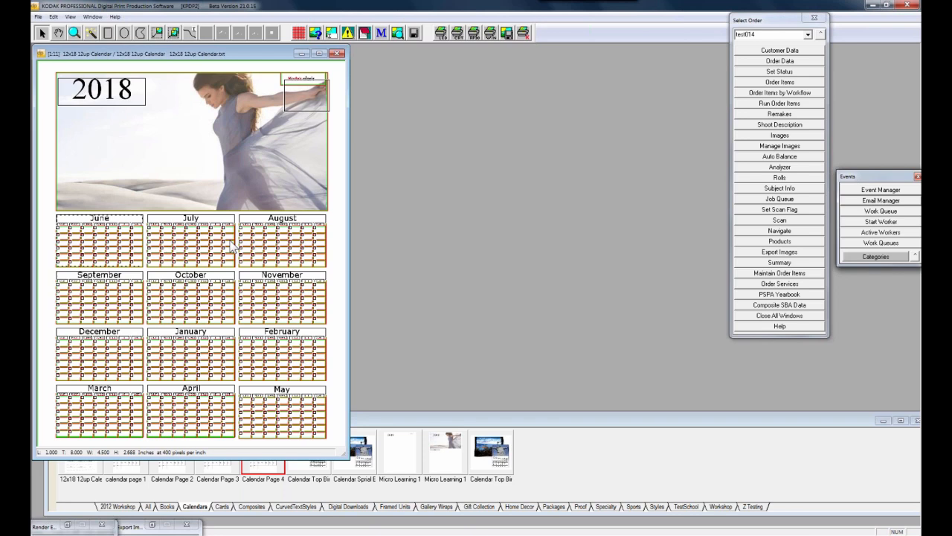
Inspect the small logo text node on the photo, then close the 12x18 12up calendar window
left_click(108, 103)
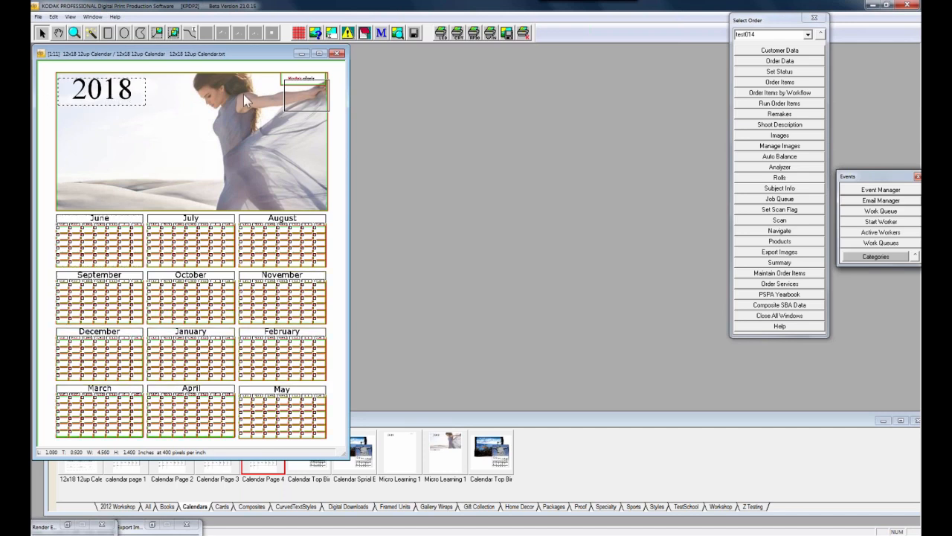
double_click(311, 109)
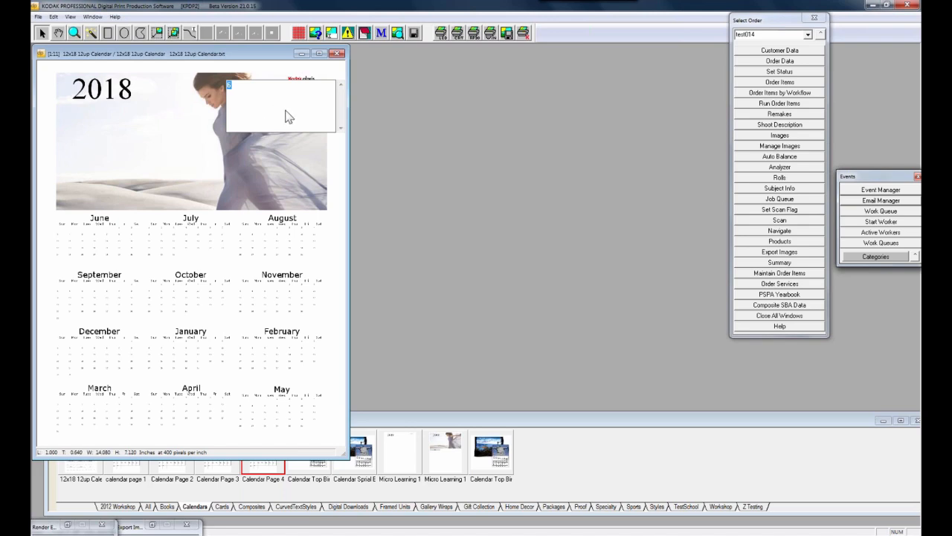
key("Escape")
left_click(310, 97)
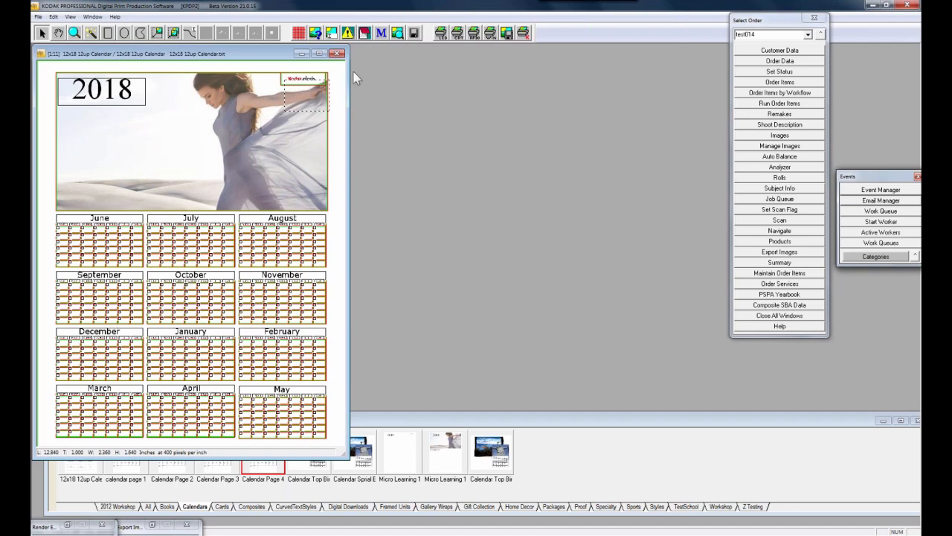
left_click(339, 56)
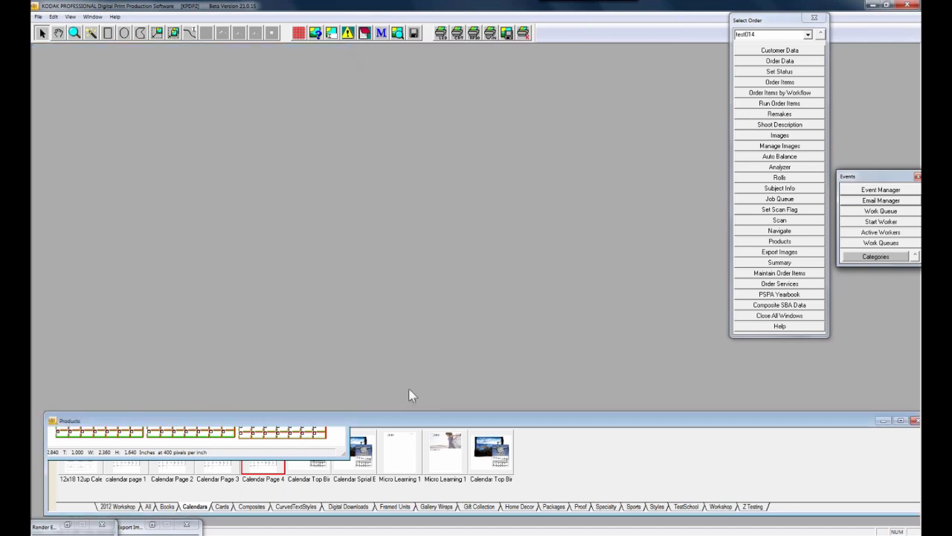
Open the Micro Learning 12x18 12up Cal layout and bring up Create New Nodes for its page
double_click(402, 469)
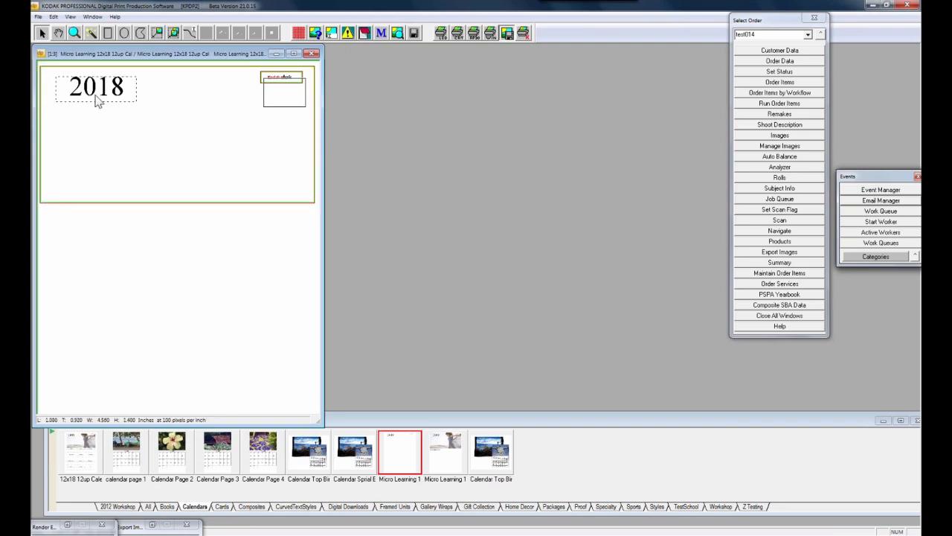
left_click(270, 94)
left_click(229, 119)
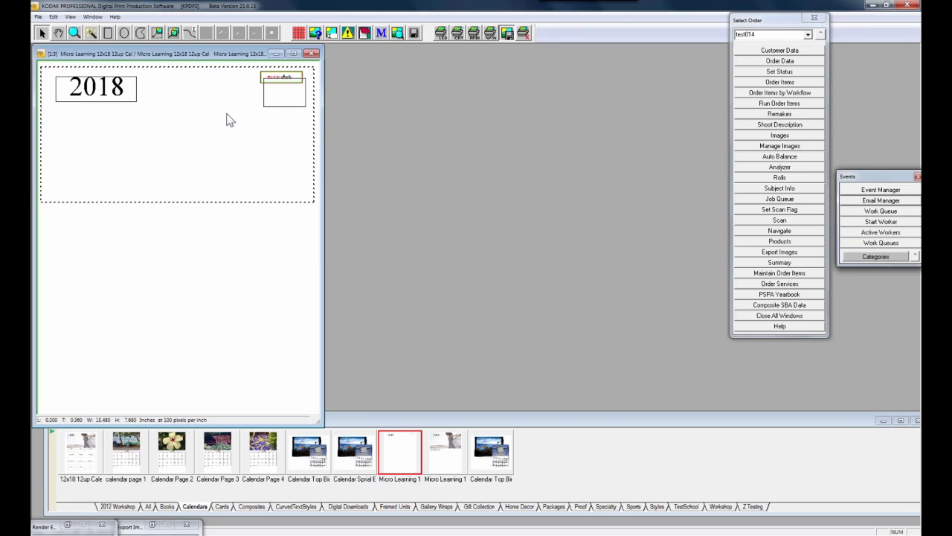
right_click(157, 240)
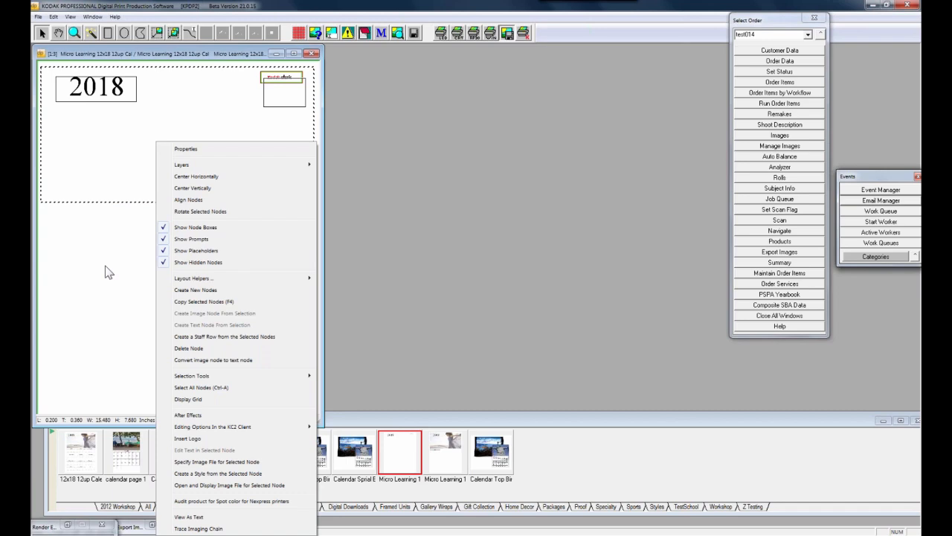
left_click(196, 290)
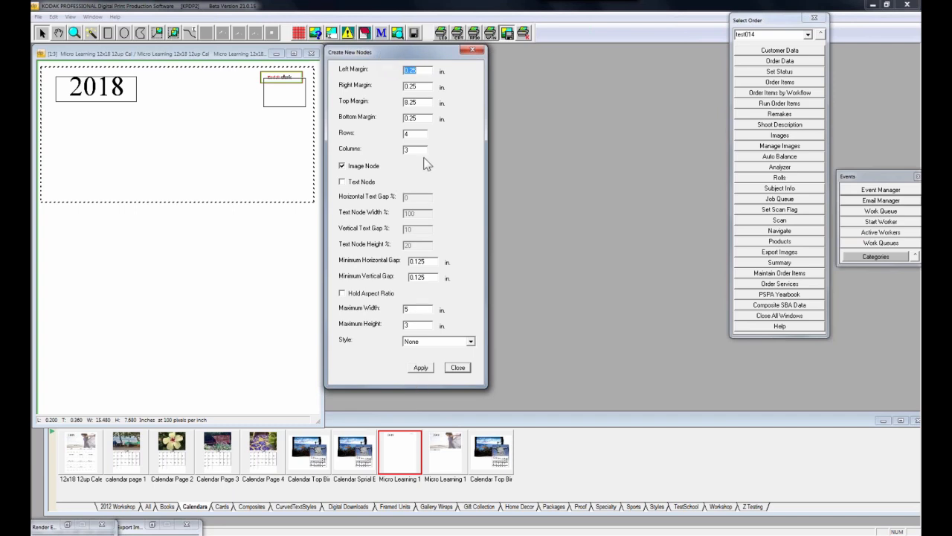
Create a 4-row, 3-column grid of image nodes with a top margin of 8.25
left_click_drag(423, 102, 389, 102)
double_click(413, 133)
key("Tab")
left_click(420, 370)
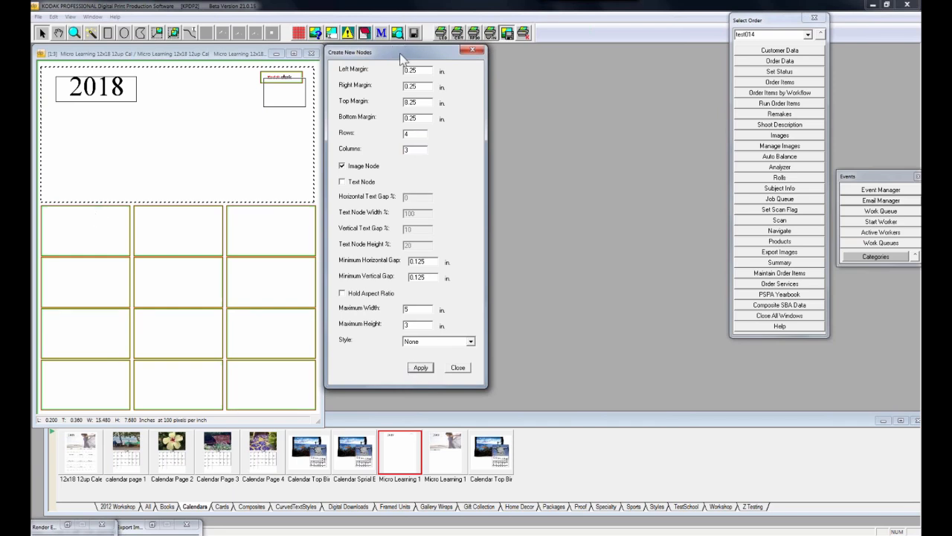
Check the new grid, close the Create New Nodes dialog and select the top-left cell
left_click_drag(401, 57, 422, 59)
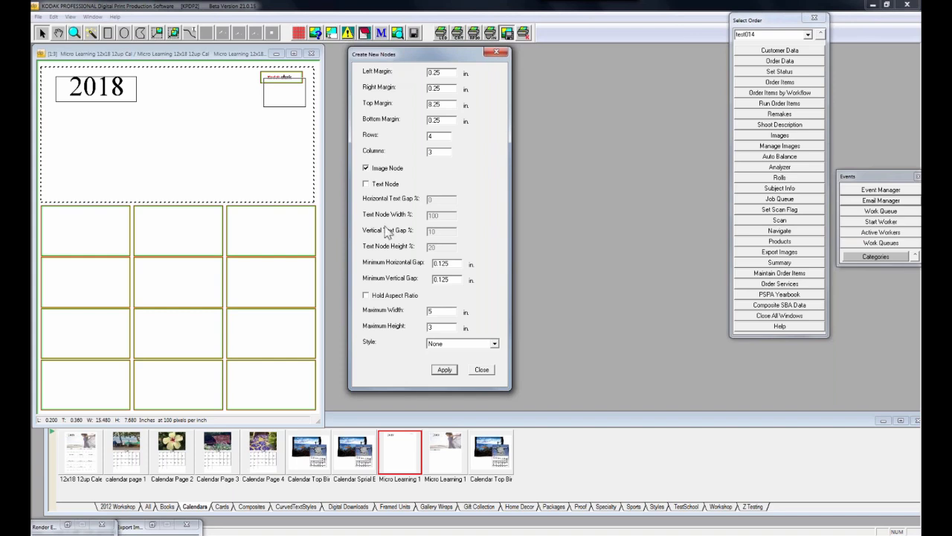
right_click(402, 451)
left_click(430, 65)
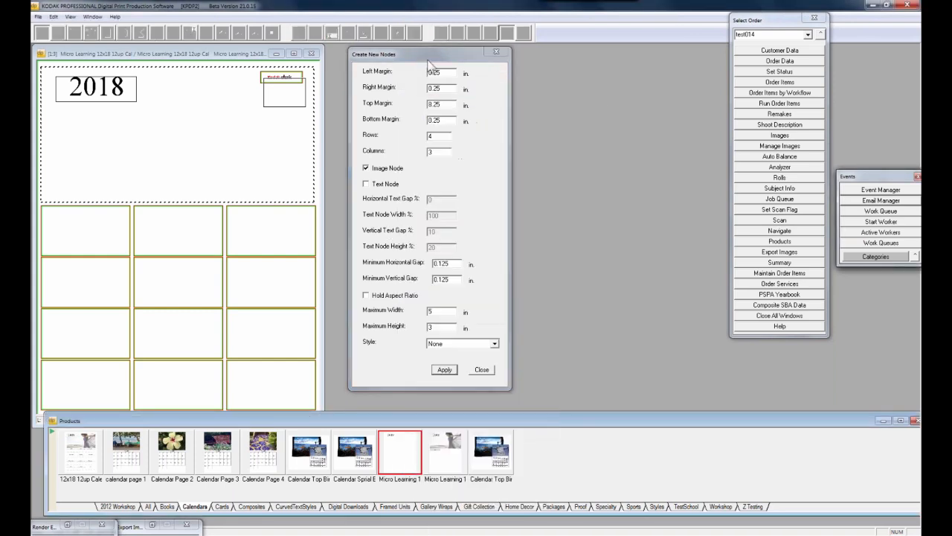
left_click(496, 52)
left_click(90, 240)
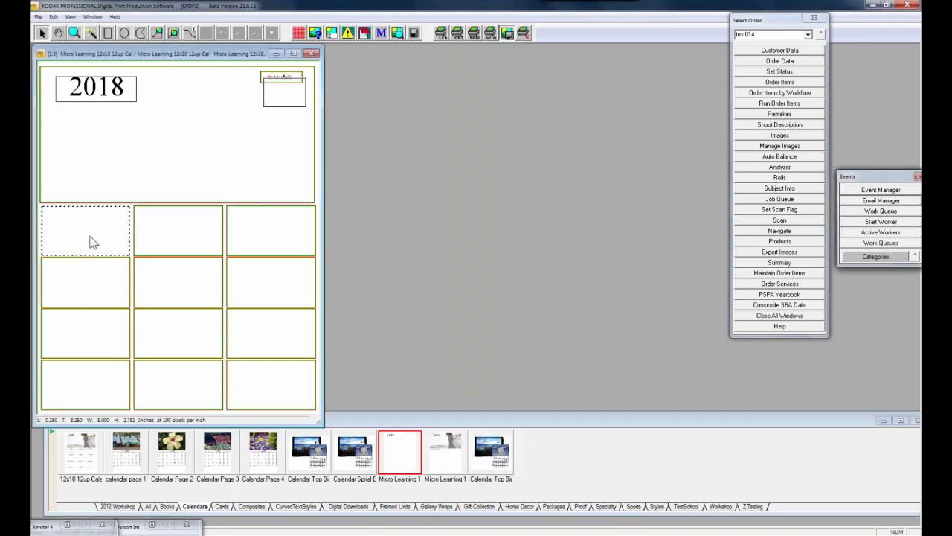
Start Layout Helpers > Calendars > Create Month on the top-left grid cell
right_click(133, 227)
mouse_move(212, 281)
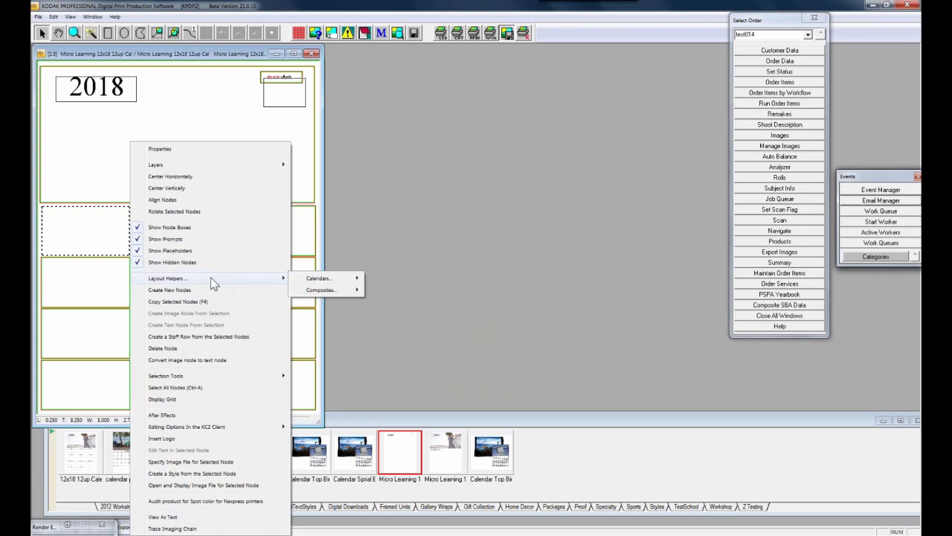
mouse_move(339, 283)
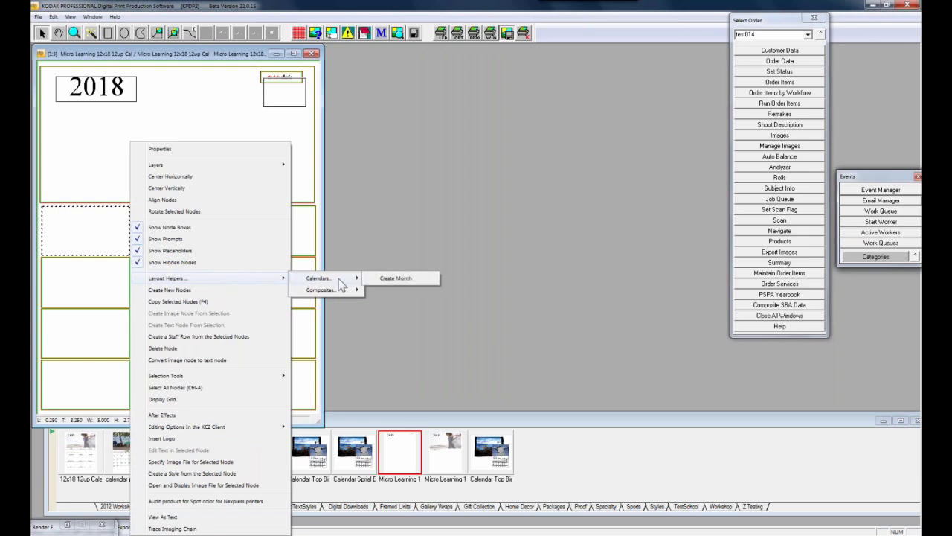
left_click(415, 280)
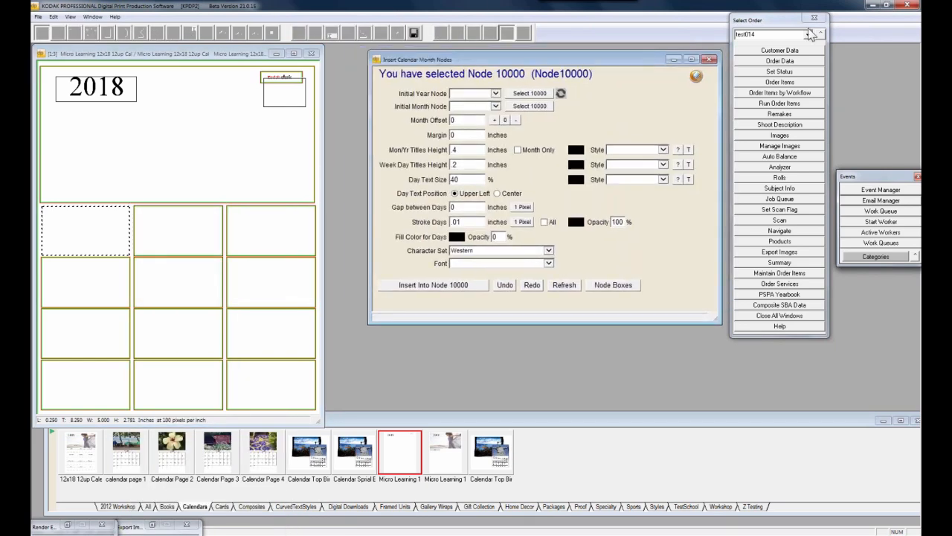
Set the 2018 text node 10013 as the Initial Year Node
left_click_drag(778, 21, 843, 23)
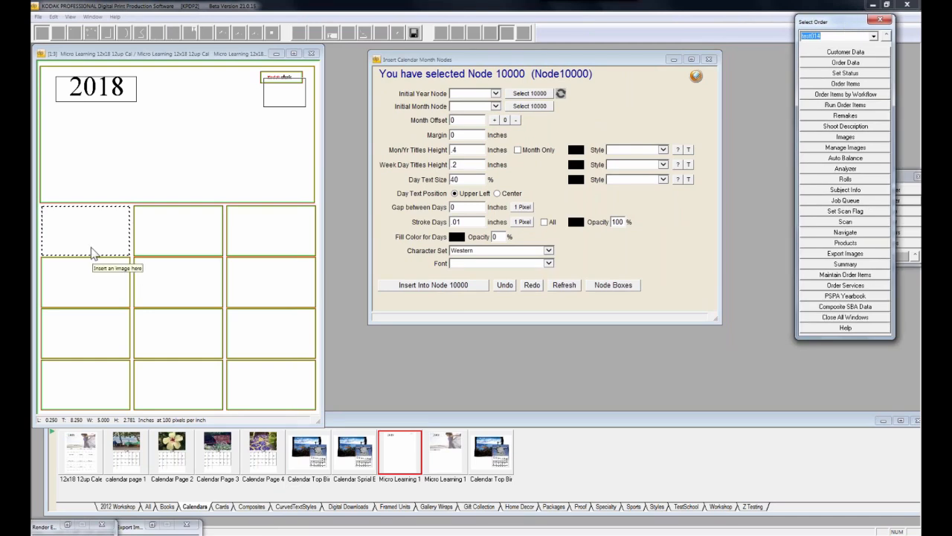
left_click(101, 99)
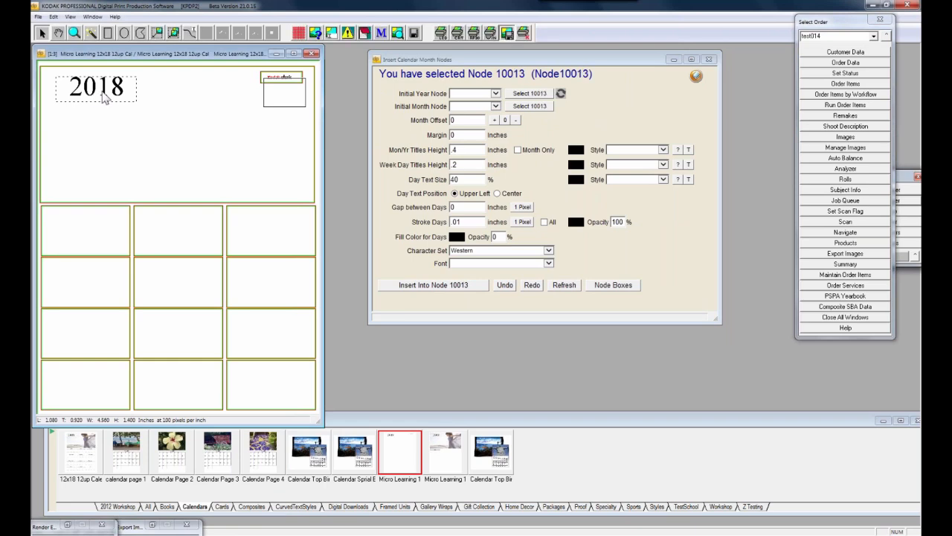
left_click(537, 95)
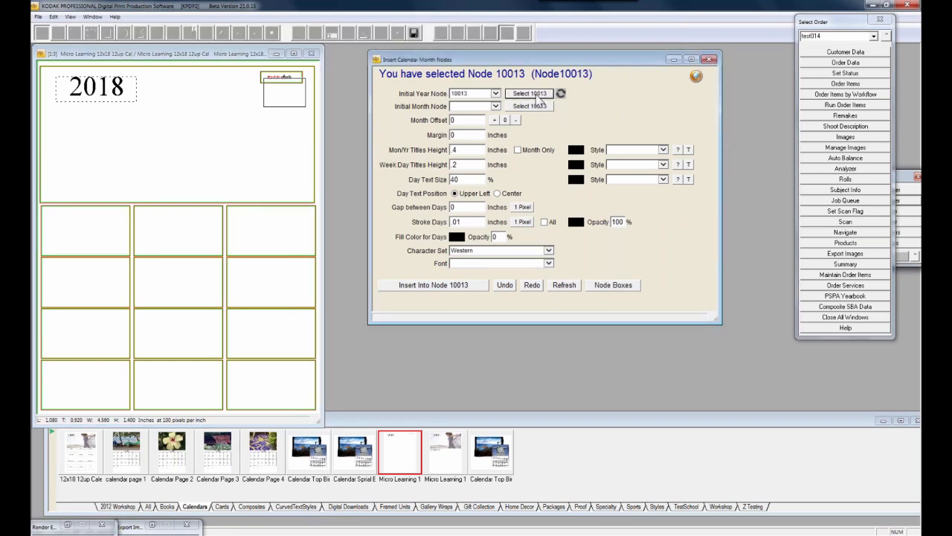
left_click(283, 104)
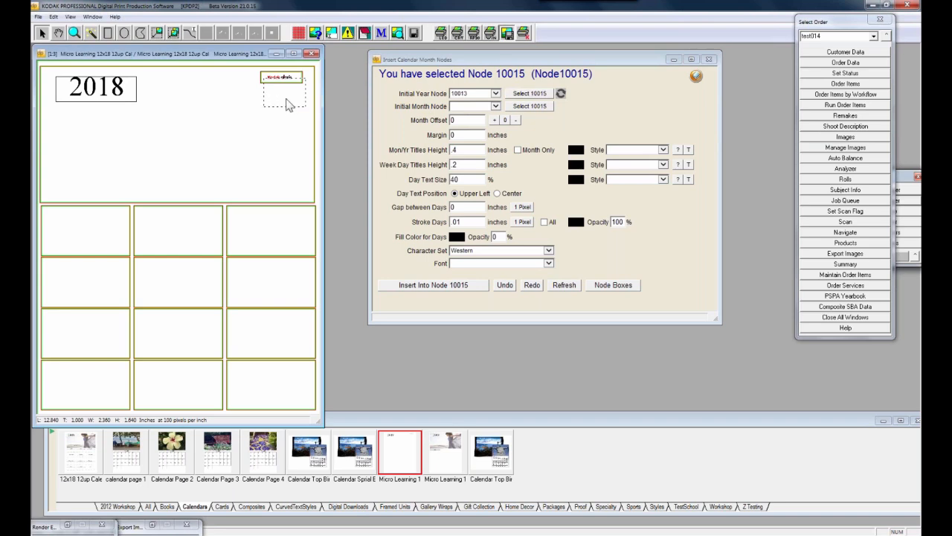
Set node 10015 as Initial Month Node and insert the June 2018 month into node 10000
left_click(530, 106)
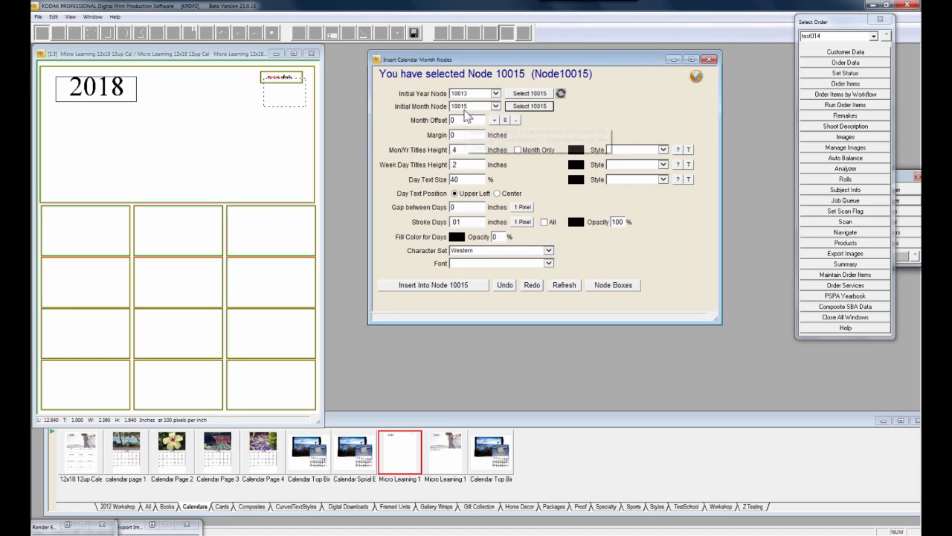
double_click(282, 101)
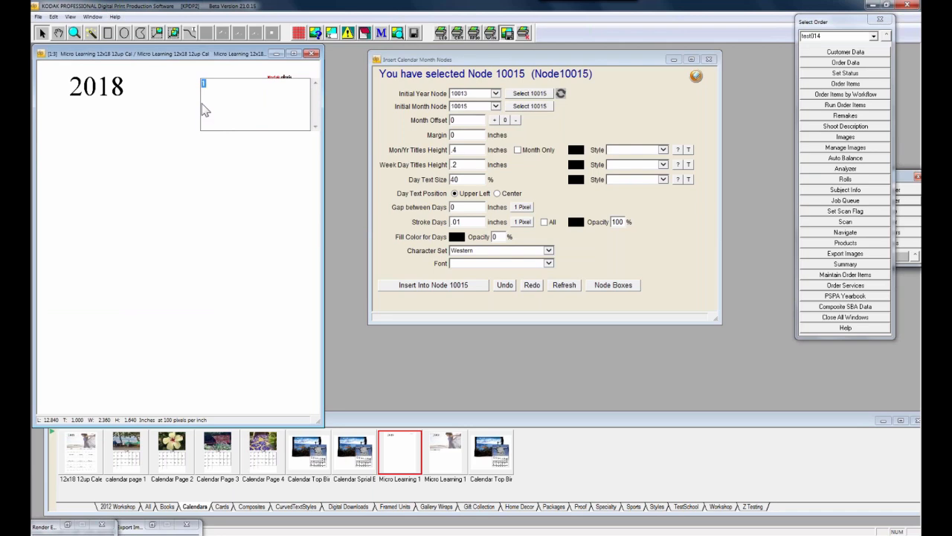
left_click(176, 126)
left_click(285, 95)
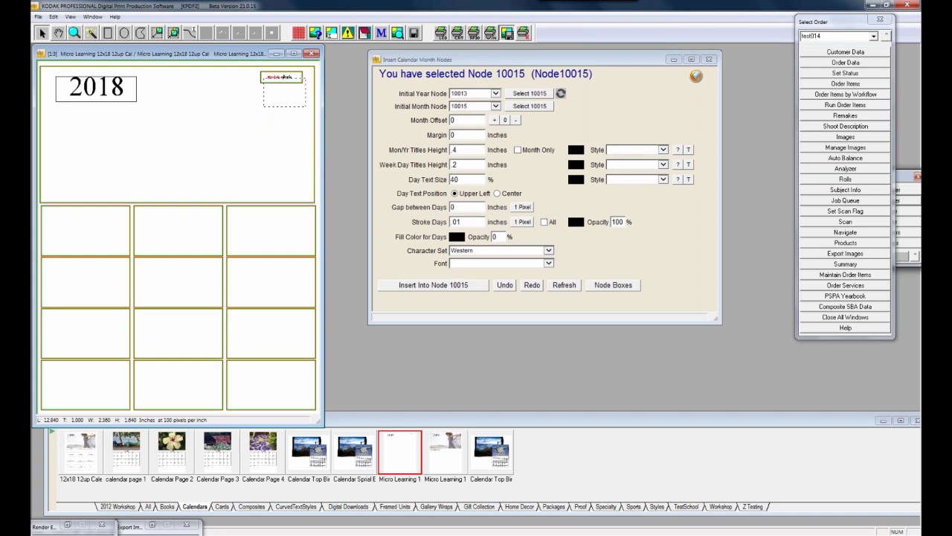
left_click(90, 231)
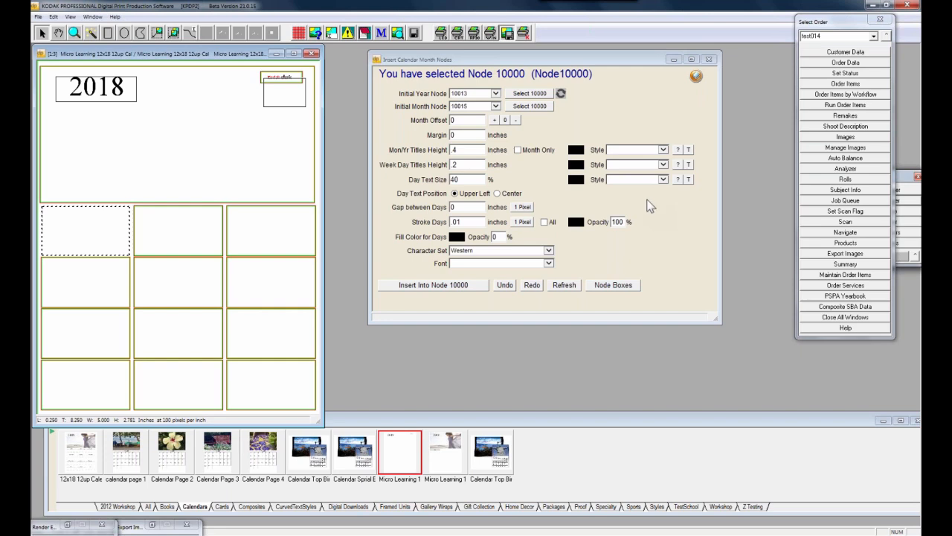
left_click(427, 288)
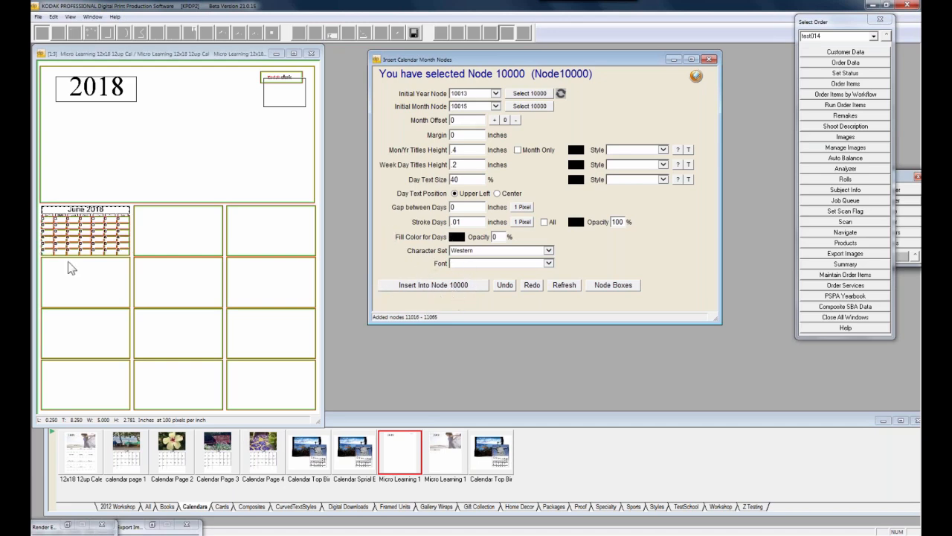
Zoom in on the June 2018 calendar and rearrange the month dialog and layout window
left_click(73, 39)
left_click(74, 33)
left_click(265, 274)
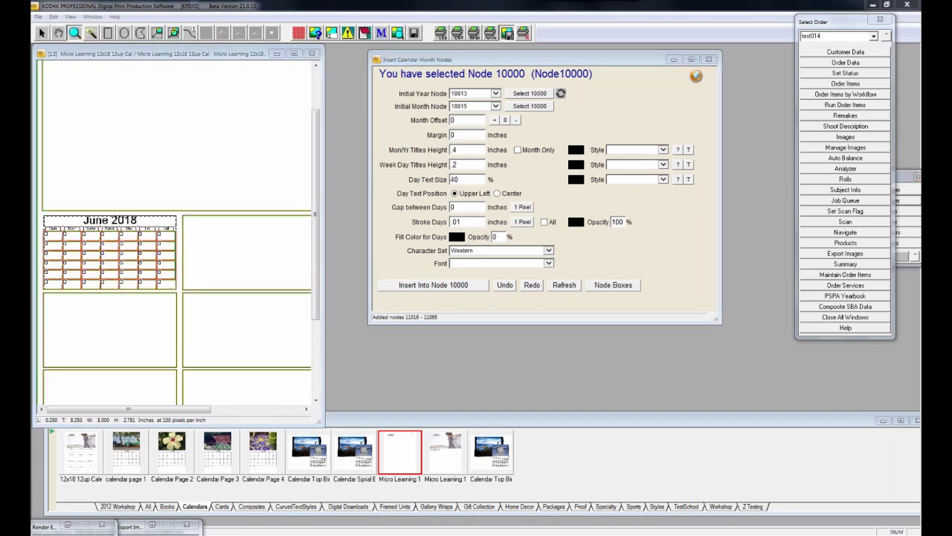
left_click_drag(422, 64, 570, 64)
left_click_drag(324, 193, 491, 193)
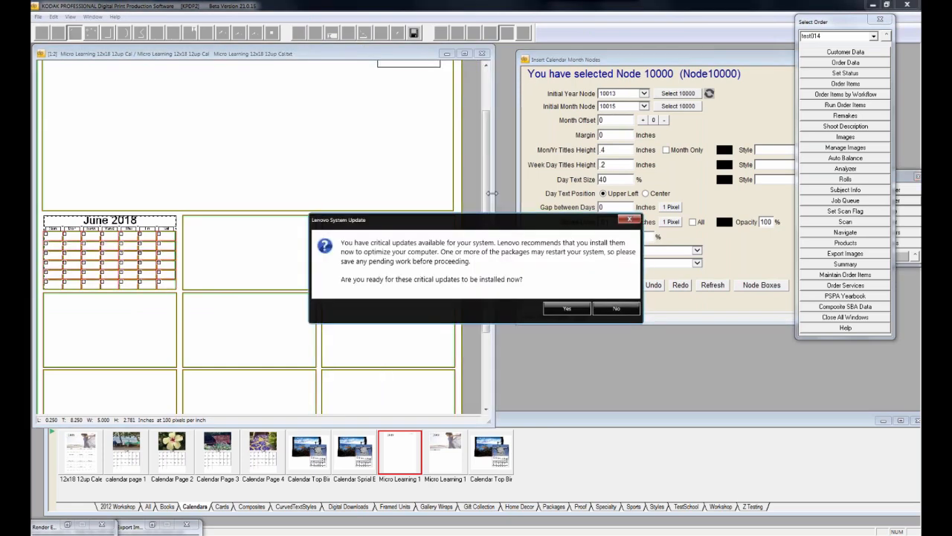
Decline the Lenovo update prompt and undo the June calendar insertion
left_click(616, 308)
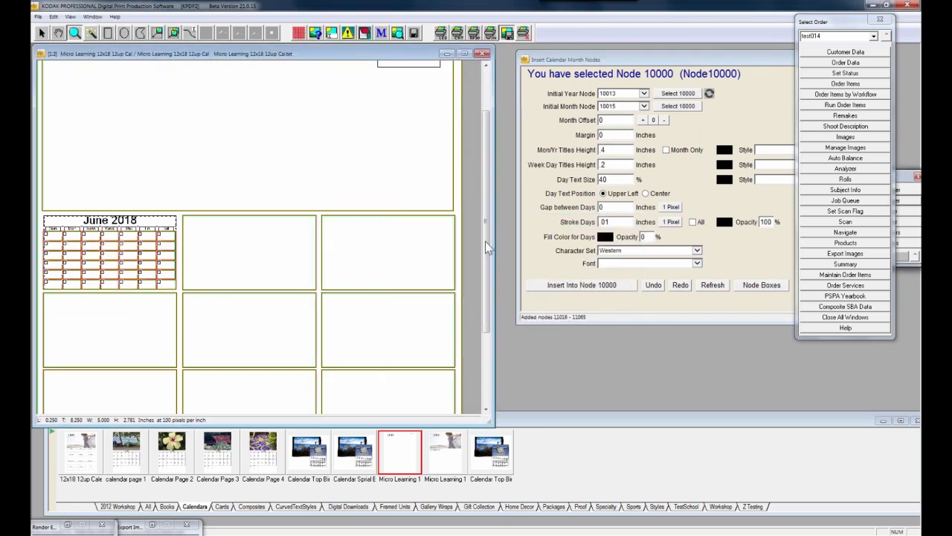
scroll(485, 241, "up", 2)
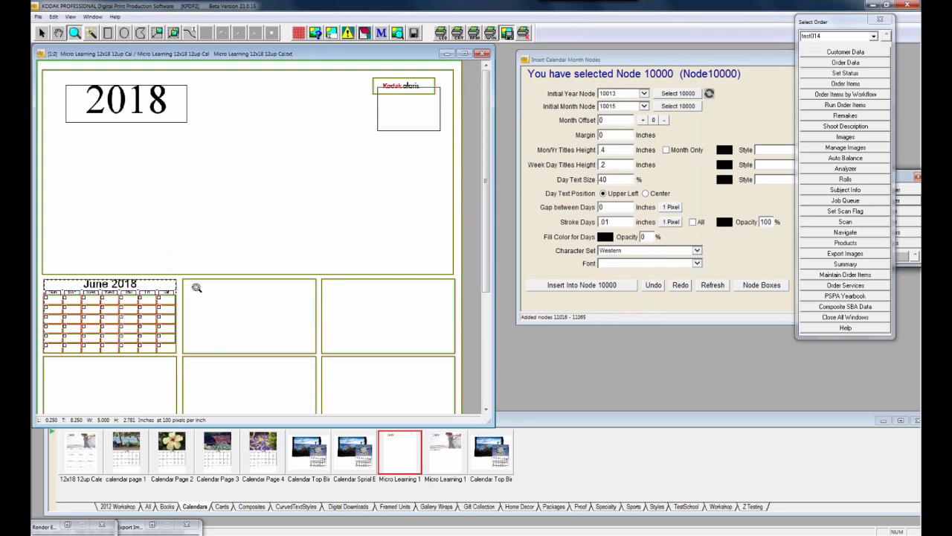
left_click(653, 288)
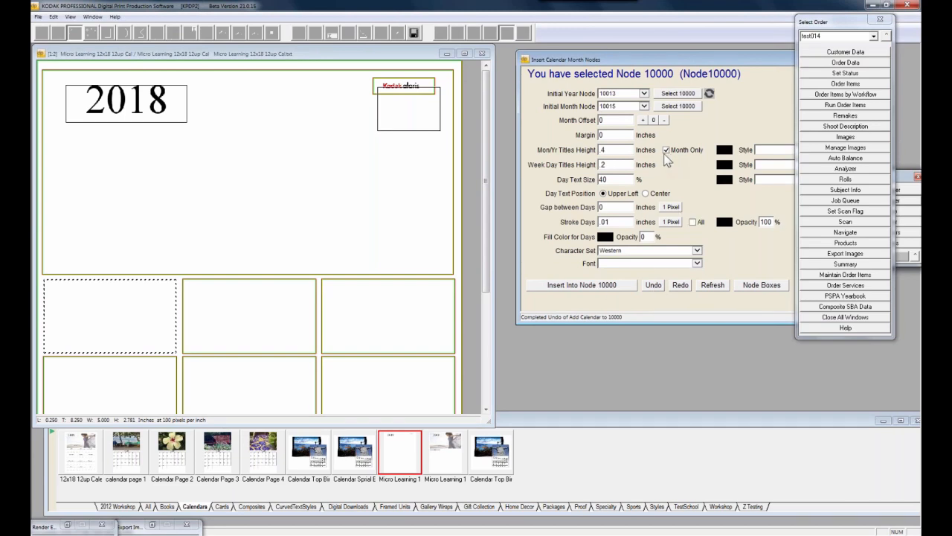
Re-insert the calendar into node 10000 with a month-only 'June' title
left_click(577, 289)
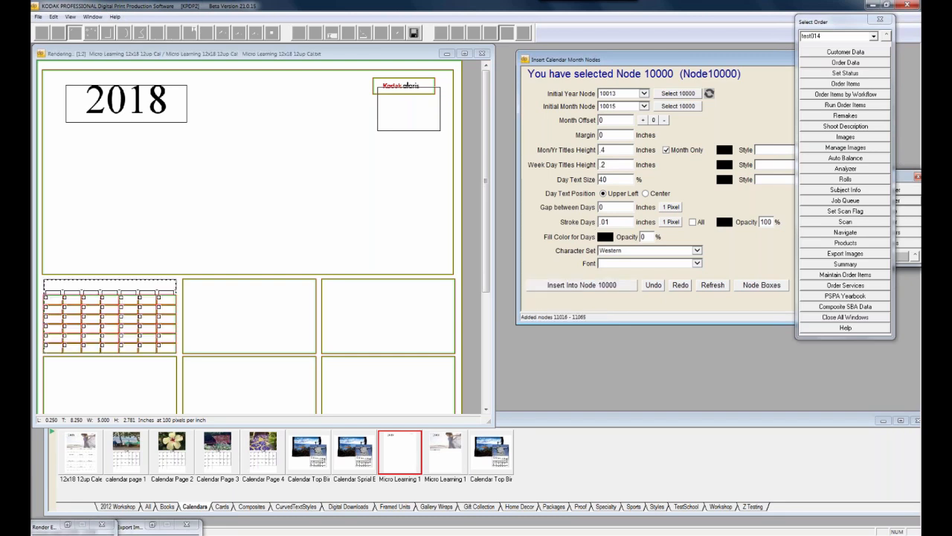
right_click(105, 310)
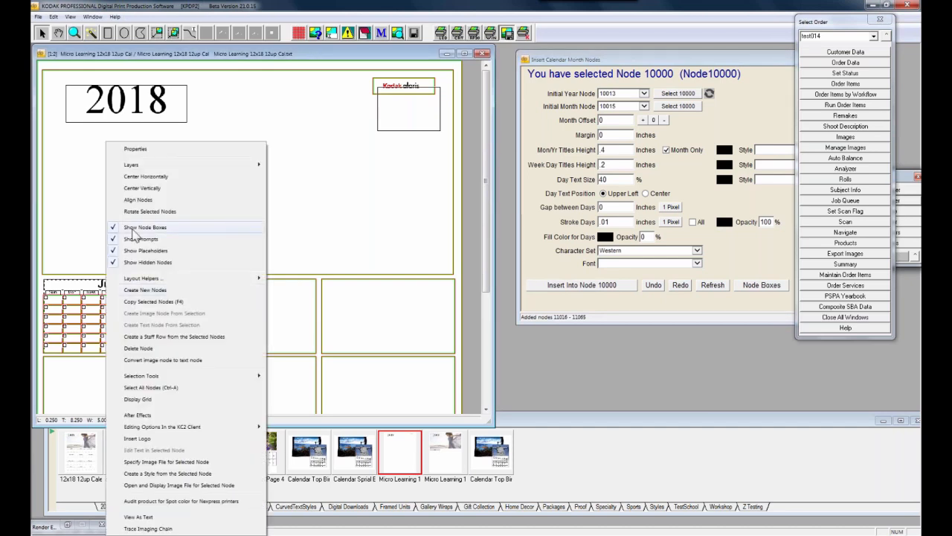
Hide the node boxes, zoom in on the June calendar, collapse Select Order, then undo it
left_click(133, 232)
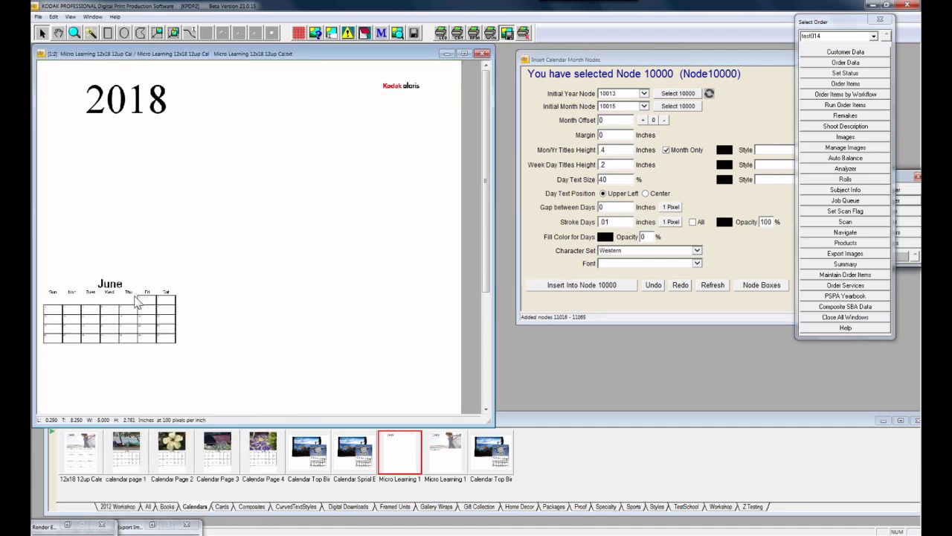
left_click(74, 33)
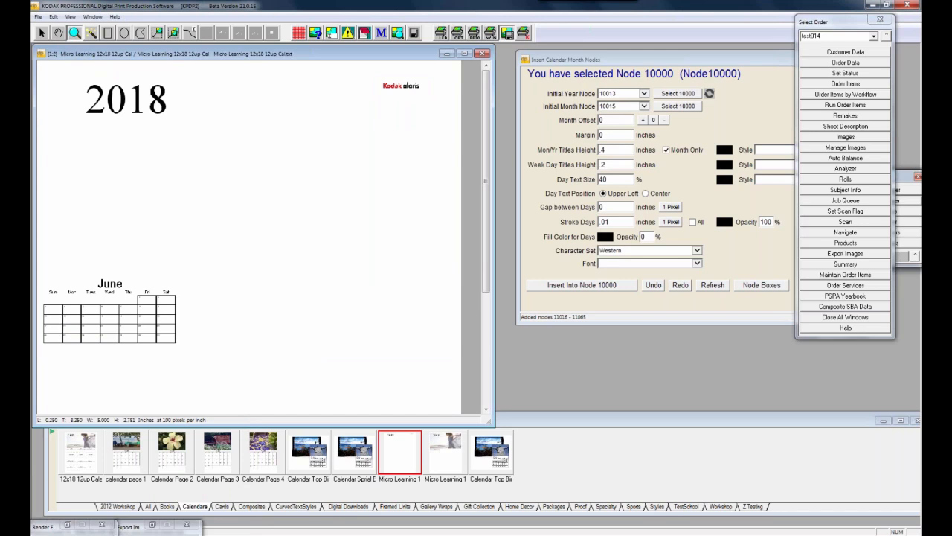
left_click(125, 307)
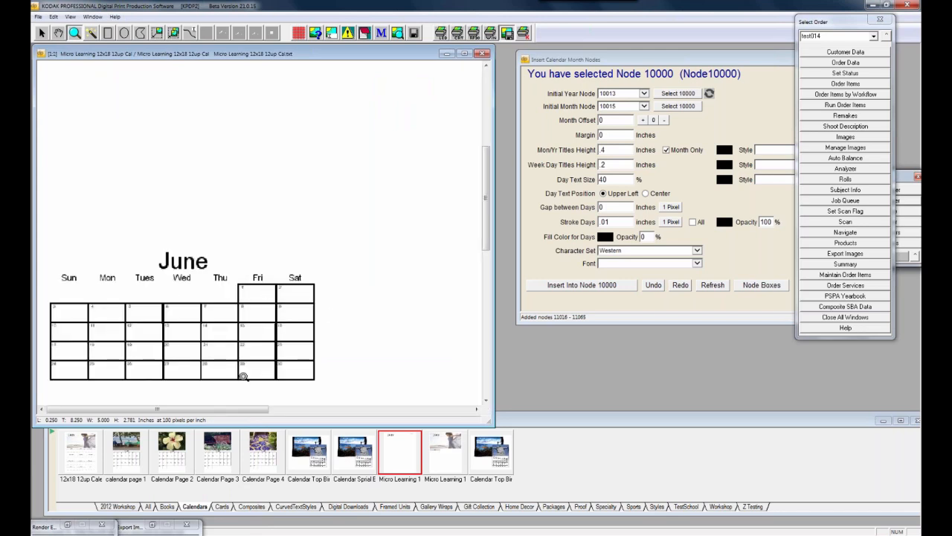
left_click(885, 37)
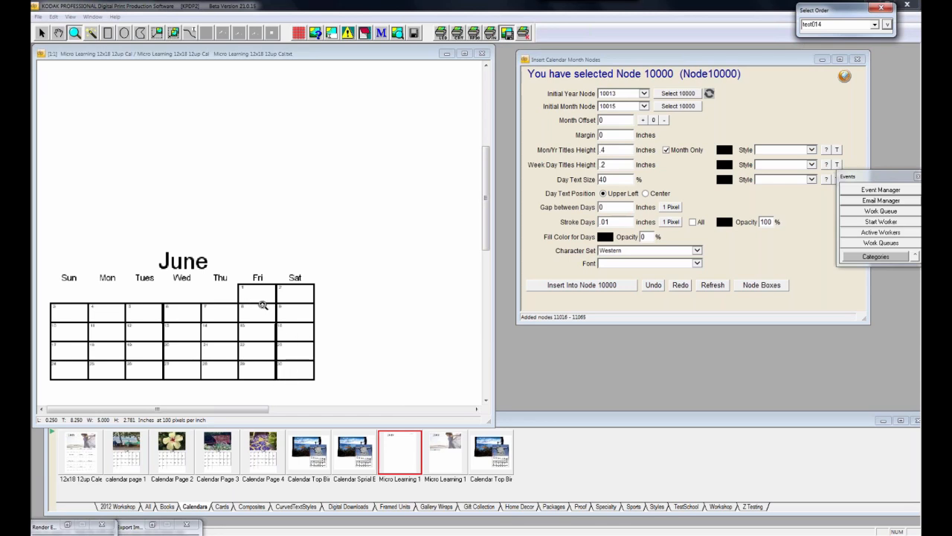
left_click(655, 288)
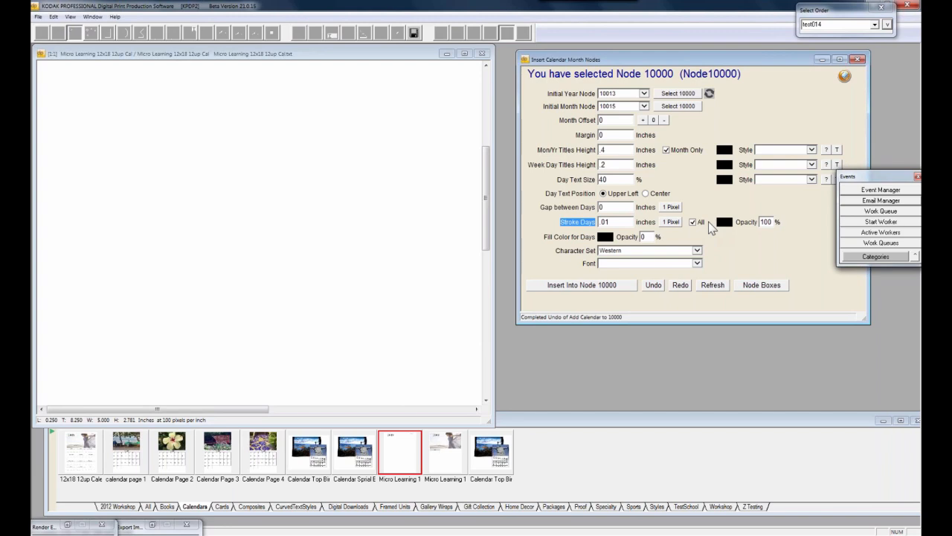
Try the calendar with all days stroked, then re-insert it using the Calender Style Month title style
left_click(592, 287)
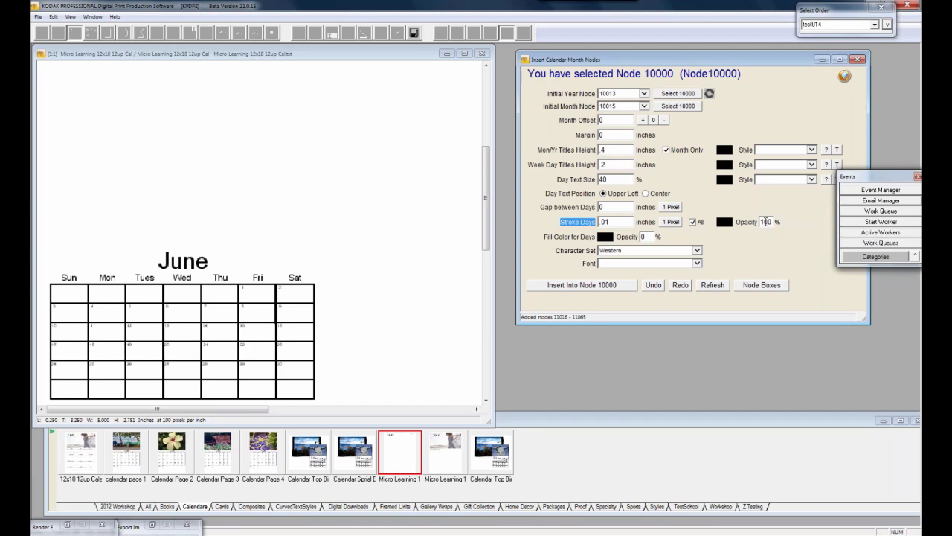
left_click(654, 286)
left_click(811, 149)
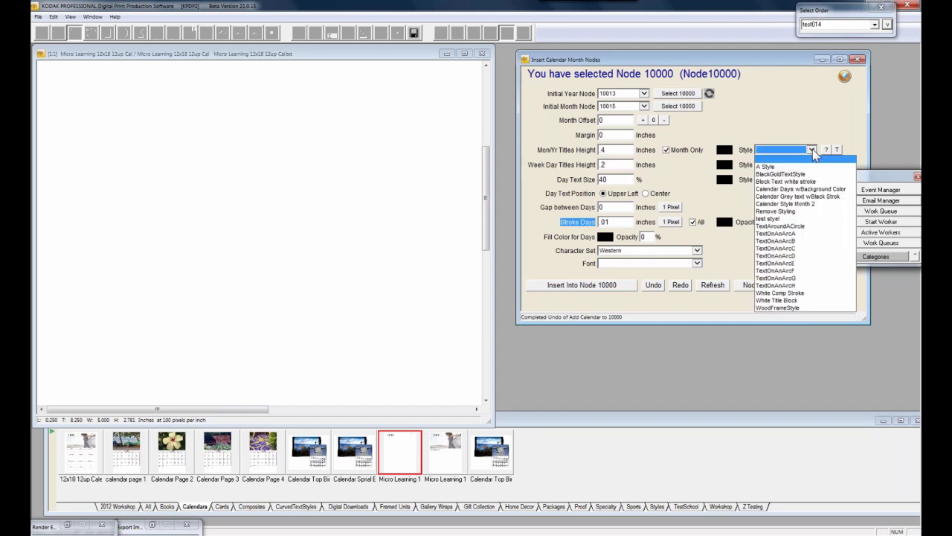
left_click(811, 203)
left_click(577, 286)
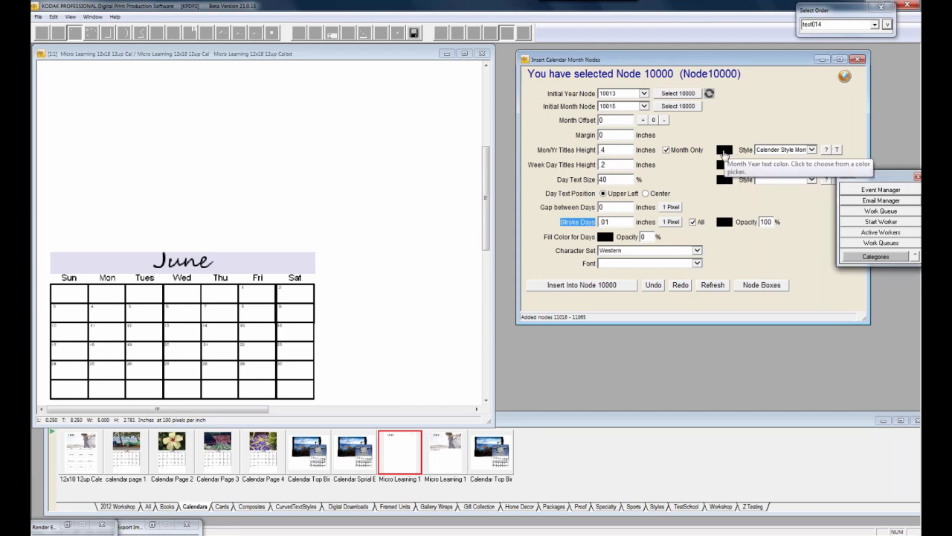
Browse the font list without changing it, then undo the styled June calendar
left_click(697, 263)
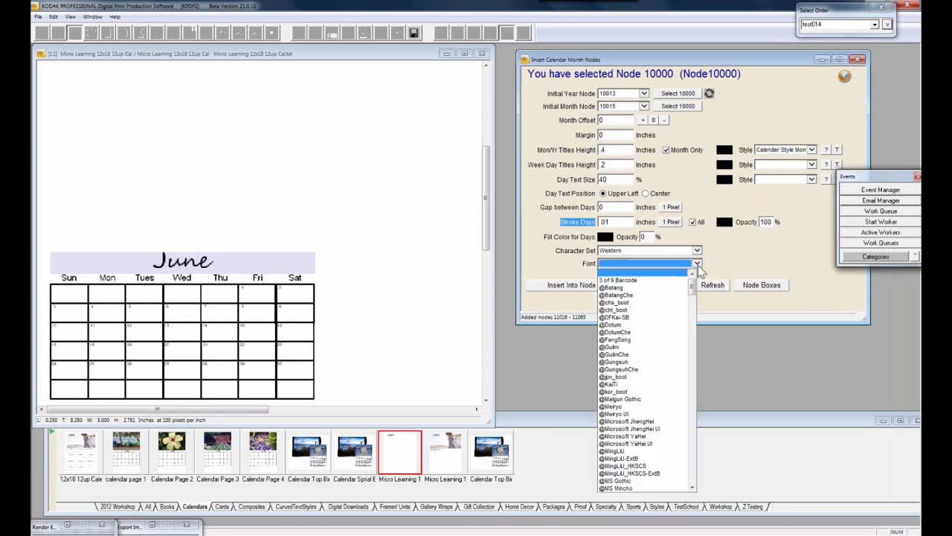
left_click_drag(694, 329, 693, 406)
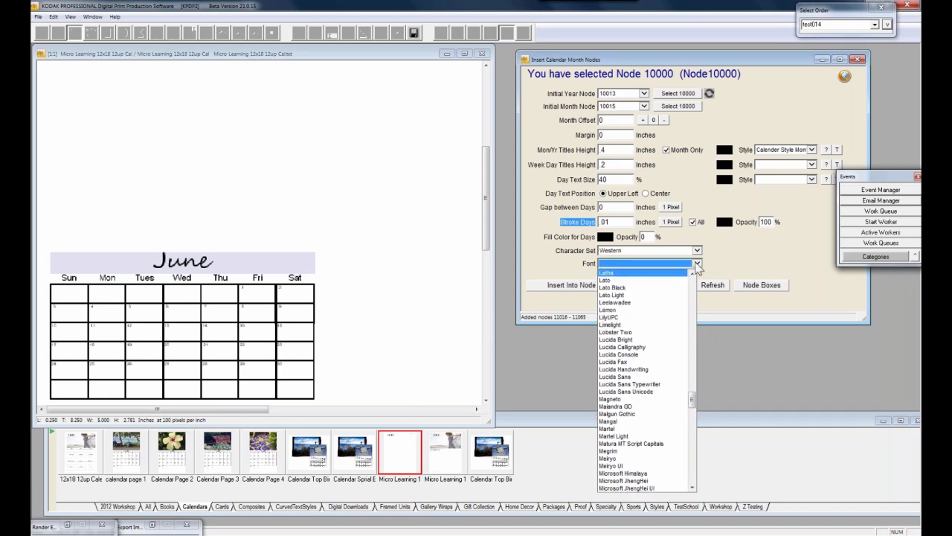
left_click(733, 252)
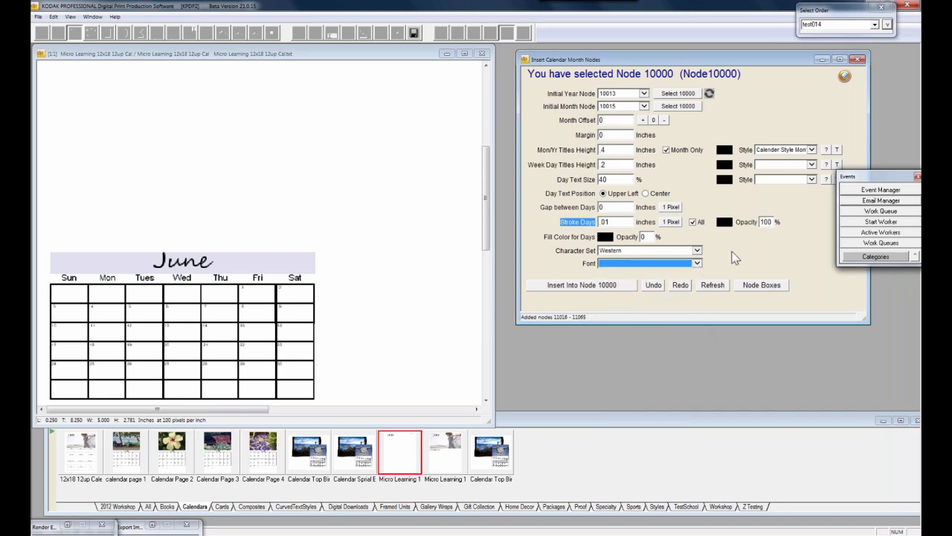
left_click(653, 286)
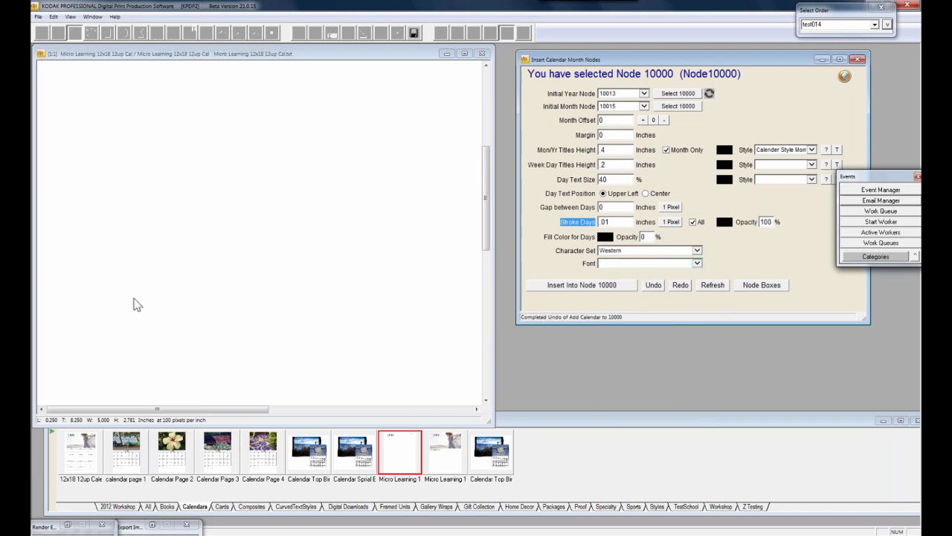
Turn Show Node Boxes back on, zoom out, and insert the styled June calendar into Node 10000
right_click(144, 217)
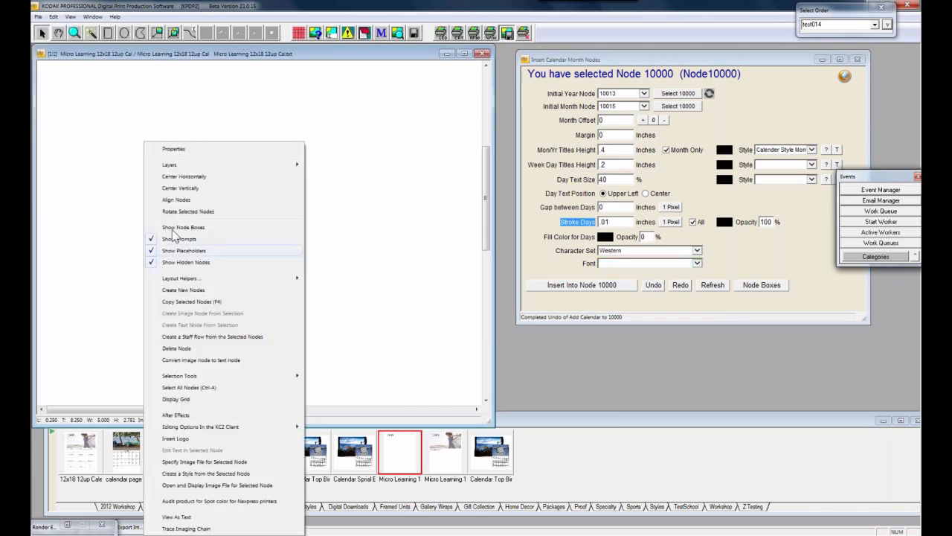
left_click(173, 227)
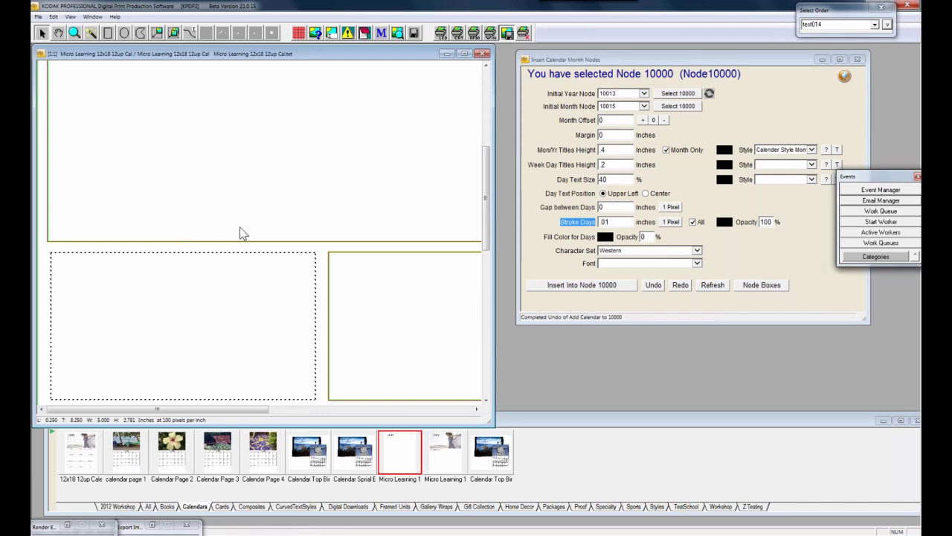
left_click(74, 32)
left_click(94, 77)
left_click_drag(486, 235, 486, 273)
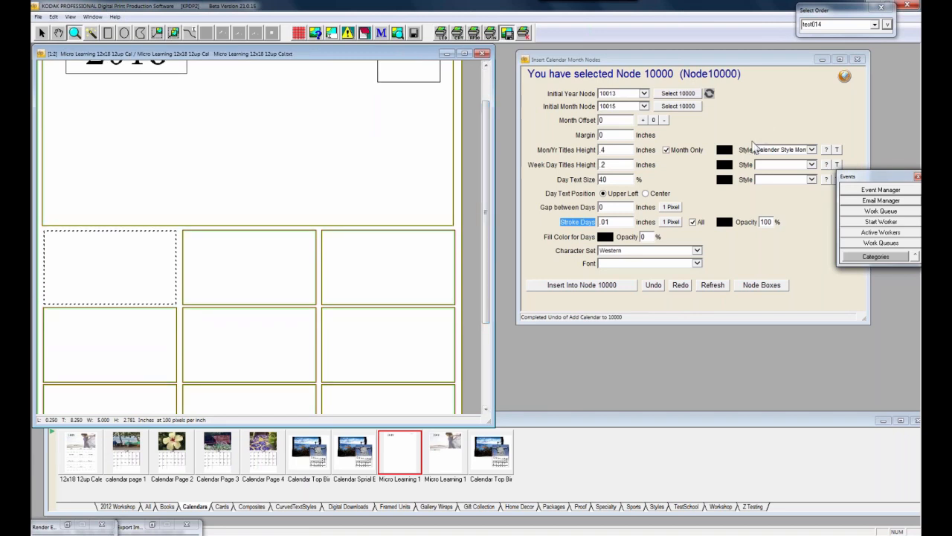
left_click(618, 290)
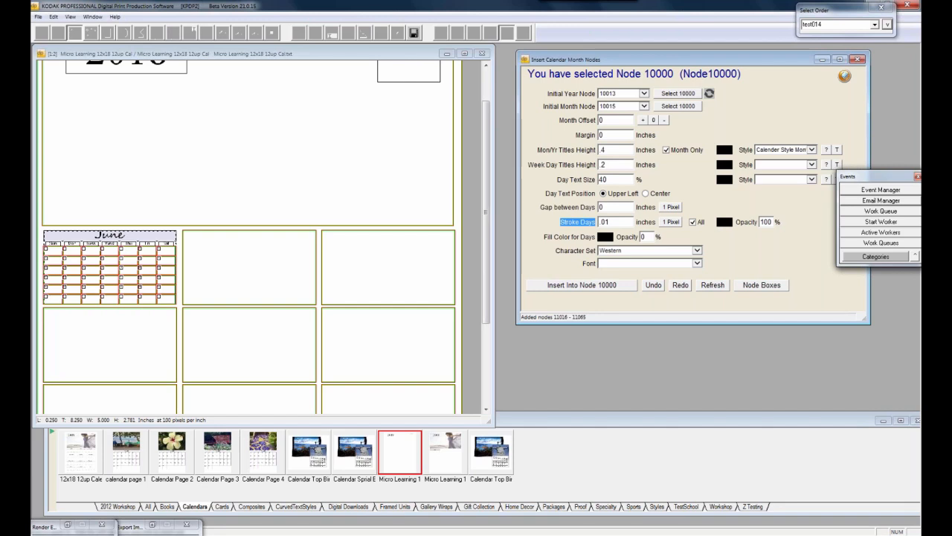
left_click_drag(487, 114, 487, 92)
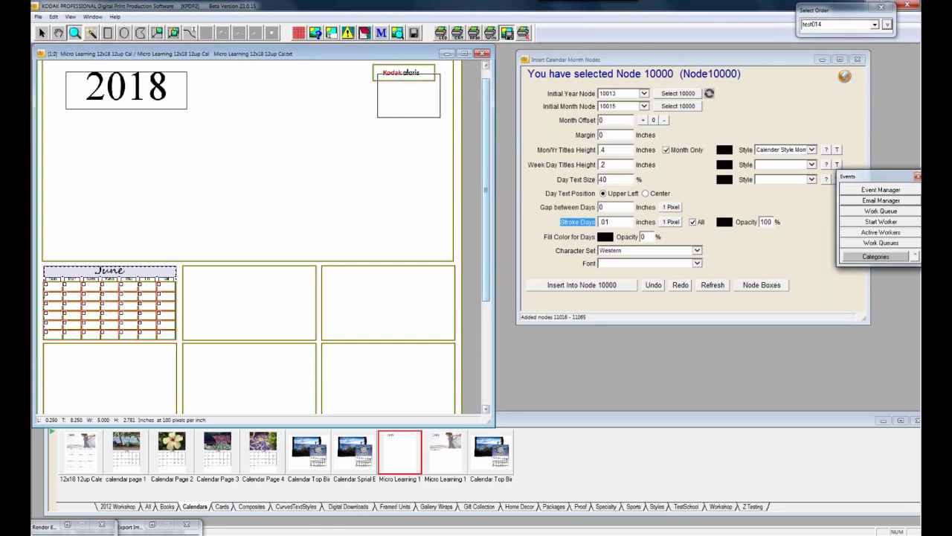
left_click(570, 108)
left_click(570, 108)
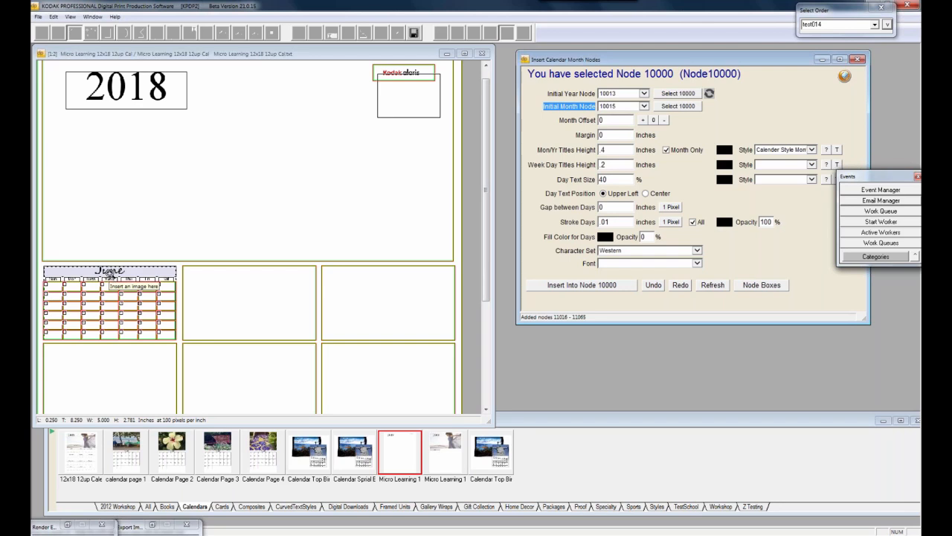
left_click(60, 52)
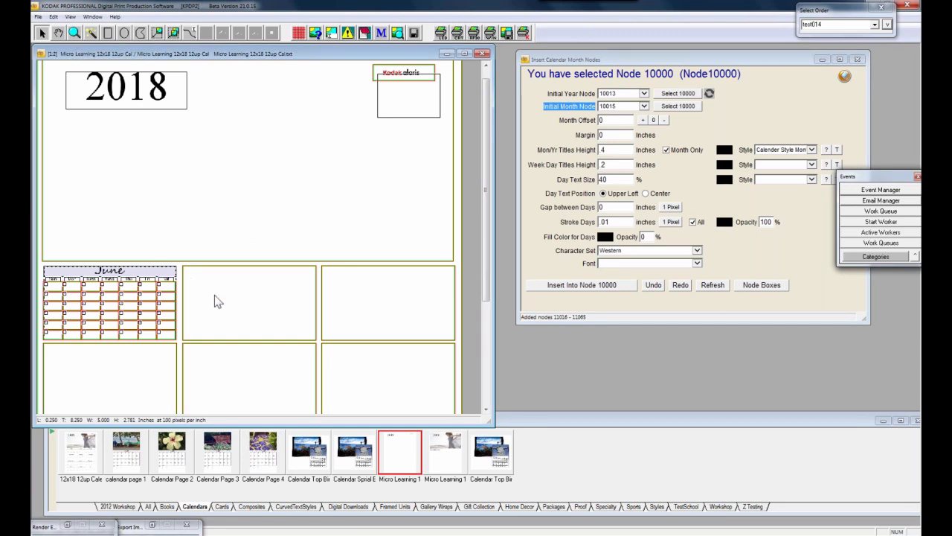
Insert the July calendar (month offset 1) into the second month box, Node 10001
left_click(236, 325)
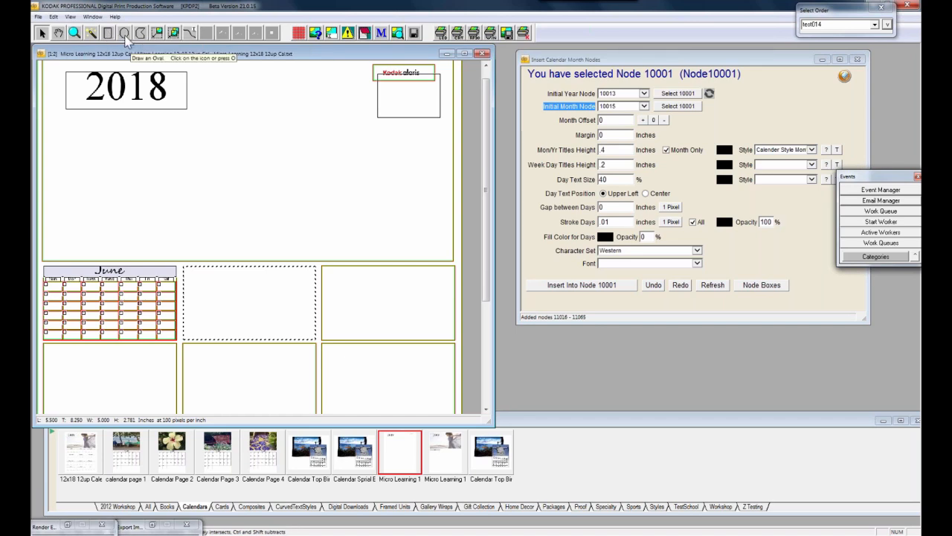
left_click(74, 37)
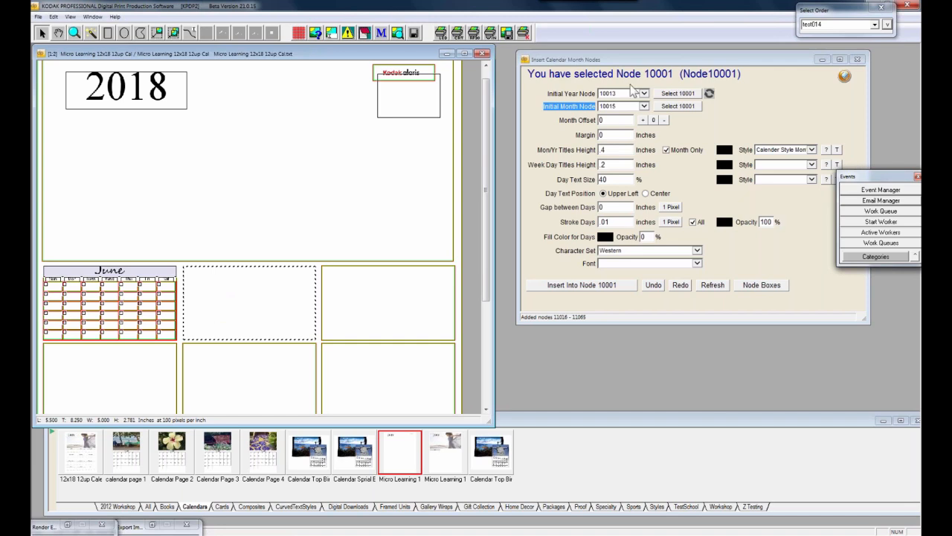
left_click(645, 121)
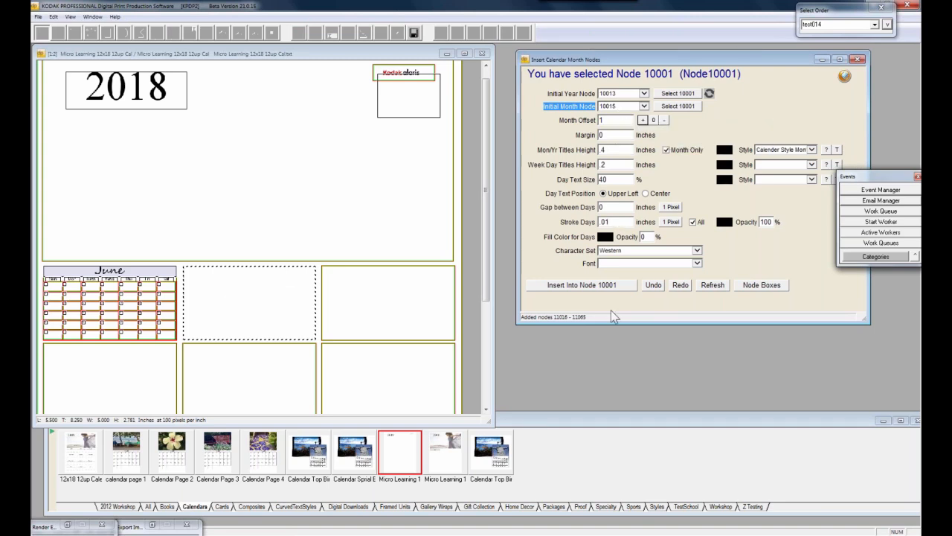
left_click(605, 289)
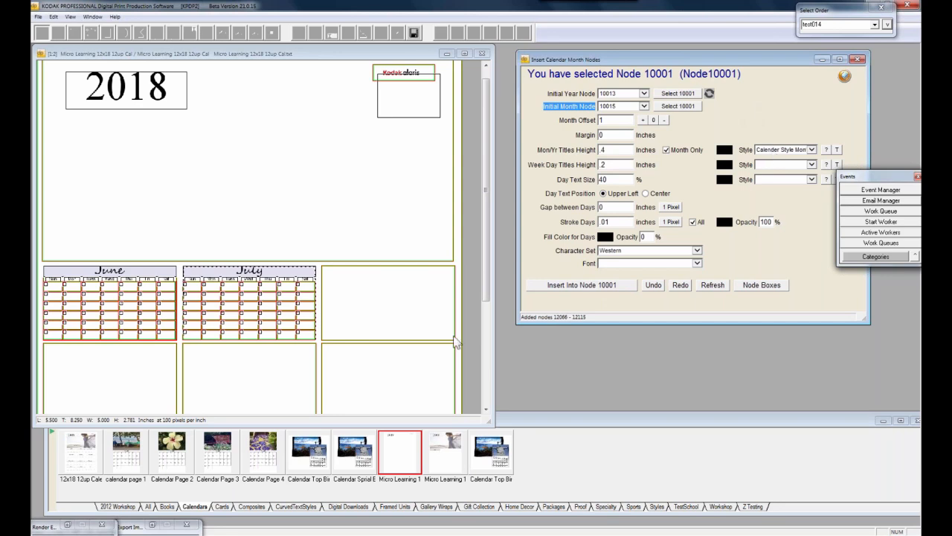
Insert a month-offset-2 calendar into Node 10002, then close the calendar layout
left_click(401, 312)
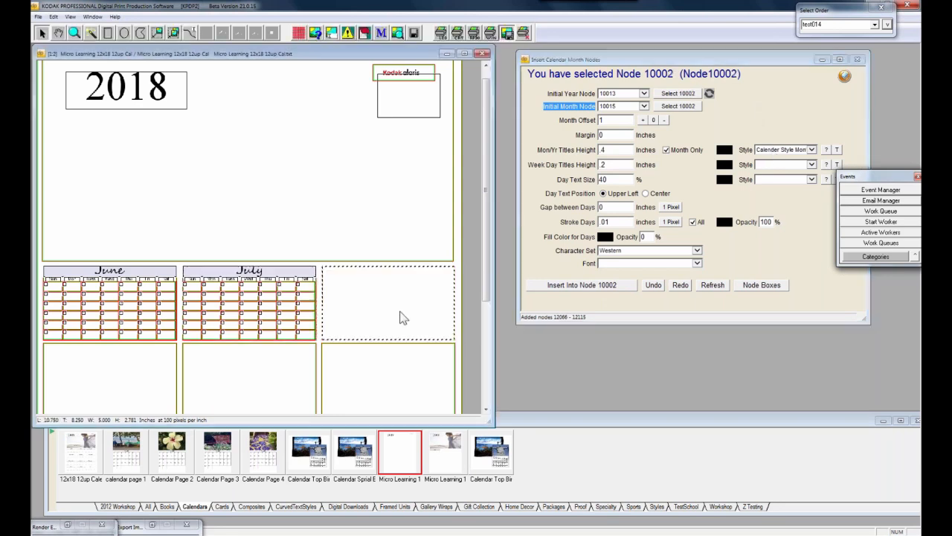
left_click(643, 120)
left_click(580, 286)
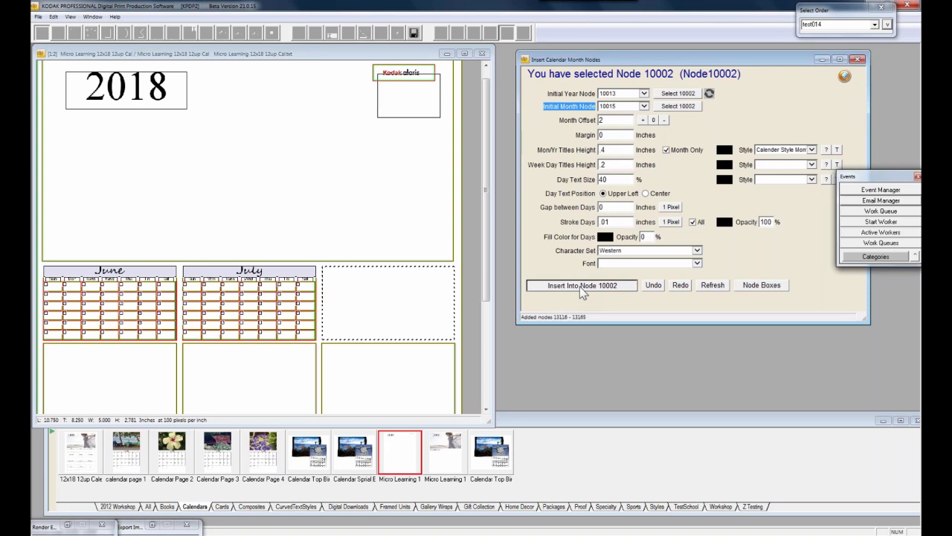
left_click(484, 57)
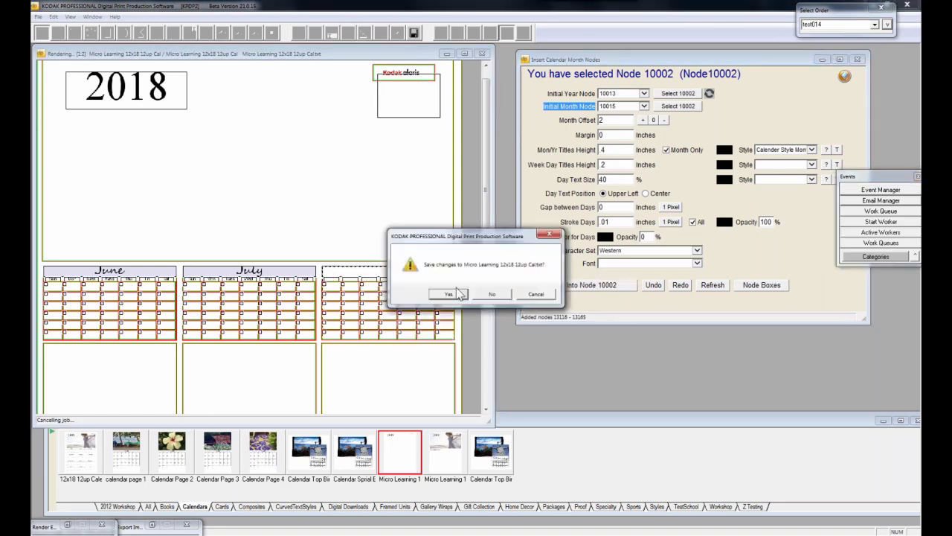
Answer the save-changes prompt so the calendar layout closes
left_click(439, 293)
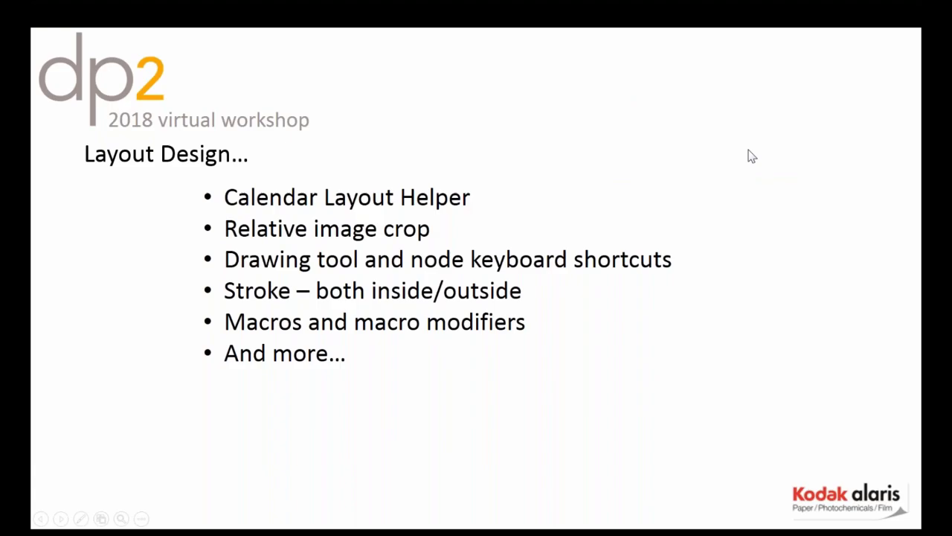
End the slide show, return to DP2, and close the Export Images and Render Engine Control windows
key("Escape")
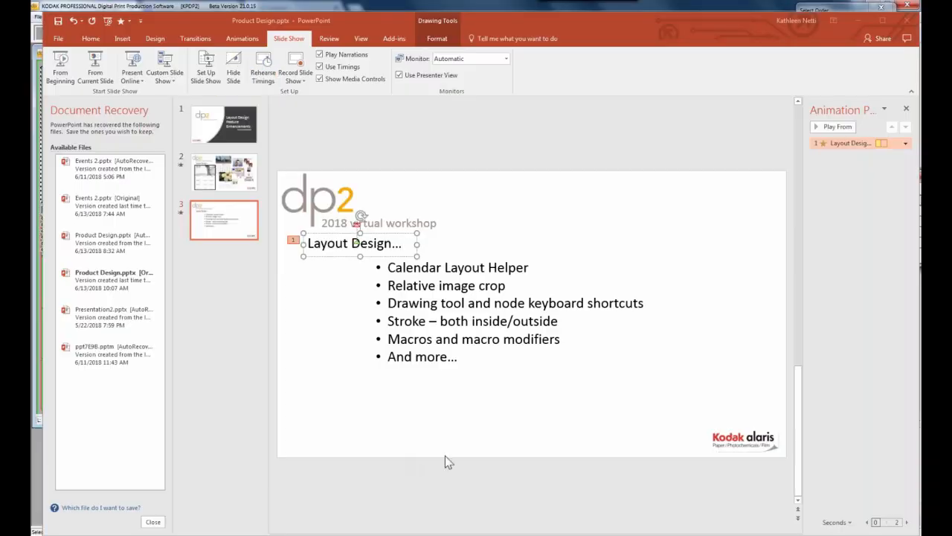
left_click(379, 532)
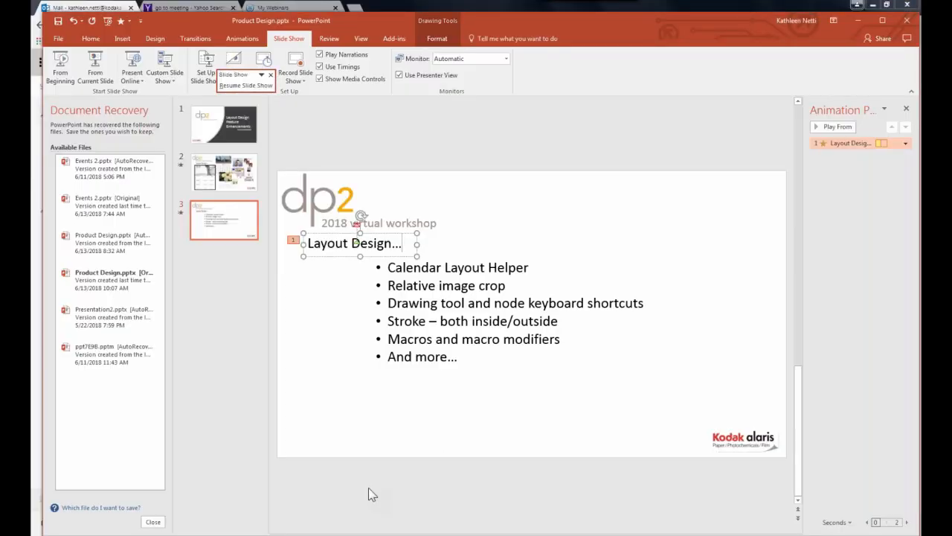
key("alt+Tab")
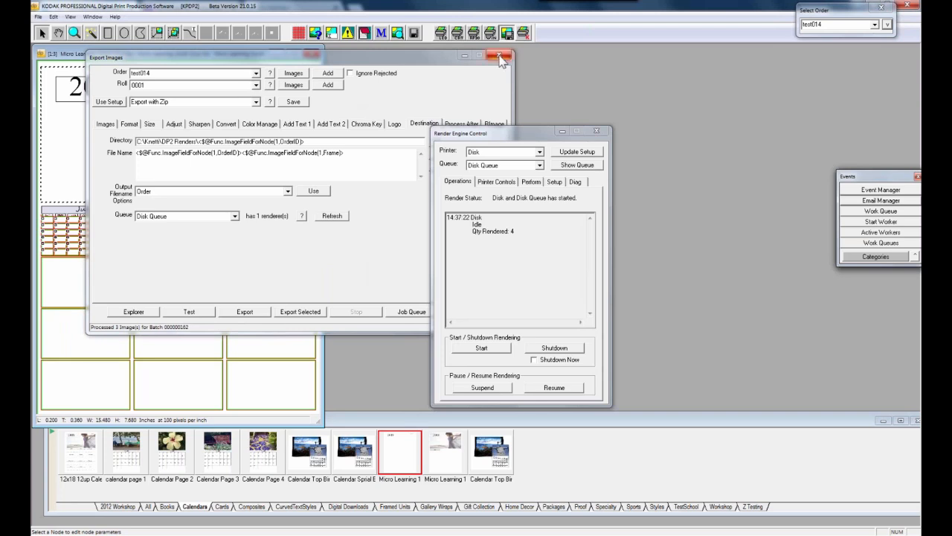
left_click(501, 57)
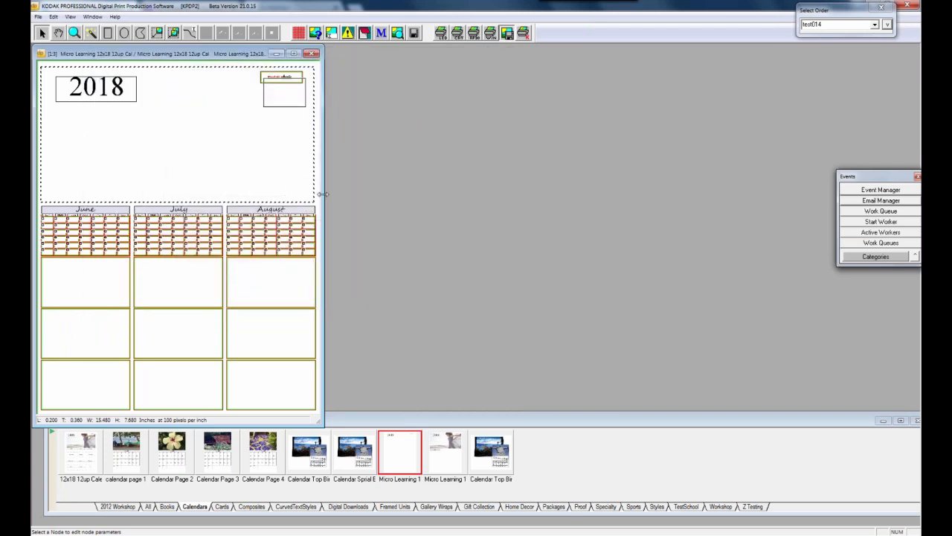
Widen the layout window and open Layout Helpers > Calendars > Create Month
left_click_drag(361, 198, 353, 195)
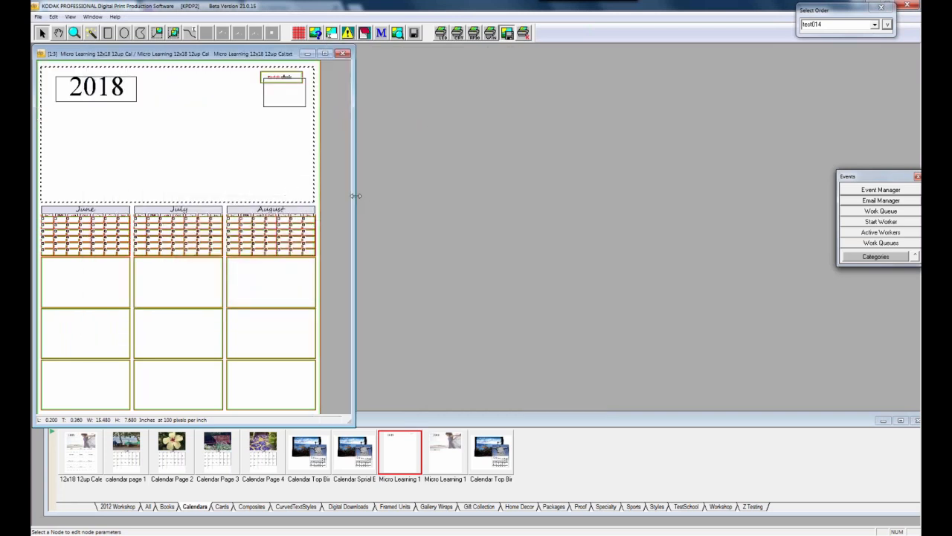
right_click(315, 206)
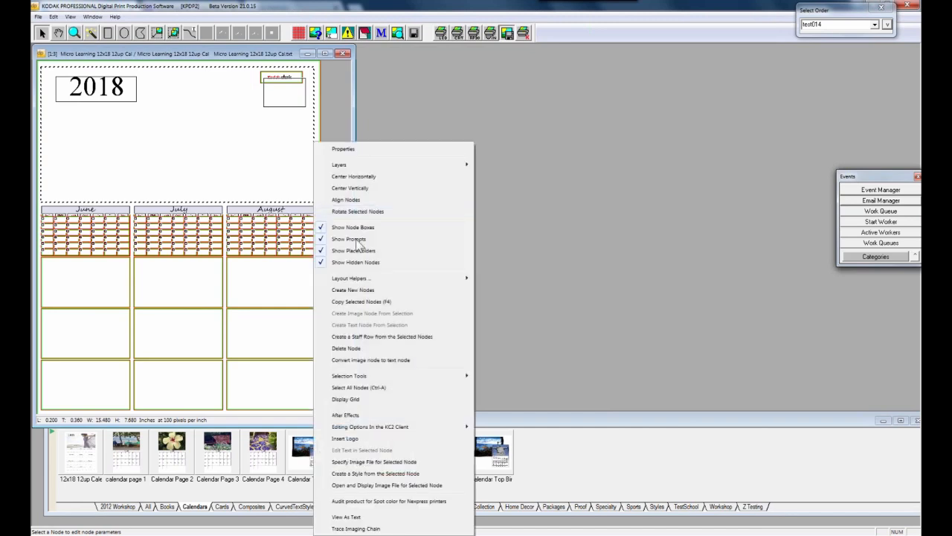
mouse_move(368, 278)
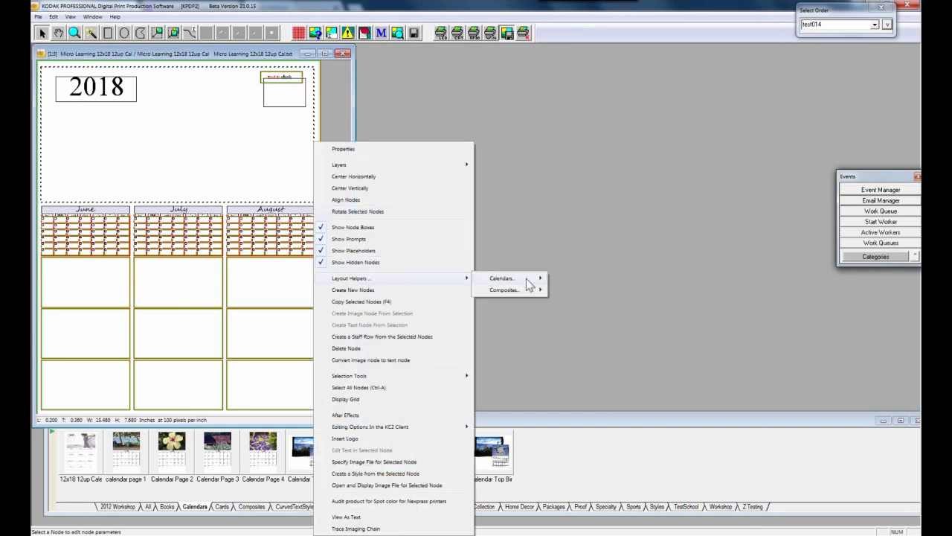
mouse_move(537, 279)
left_click(568, 279)
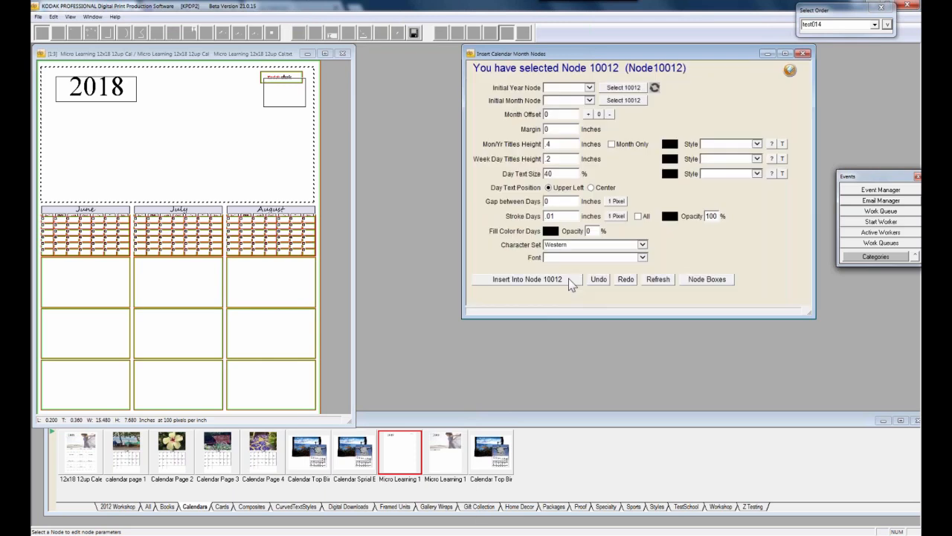
Zoom the layout to 1:2, enlarge it, place the month helper beside it, and select August
left_click(140, 57)
left_click(74, 33)
left_click(179, 152)
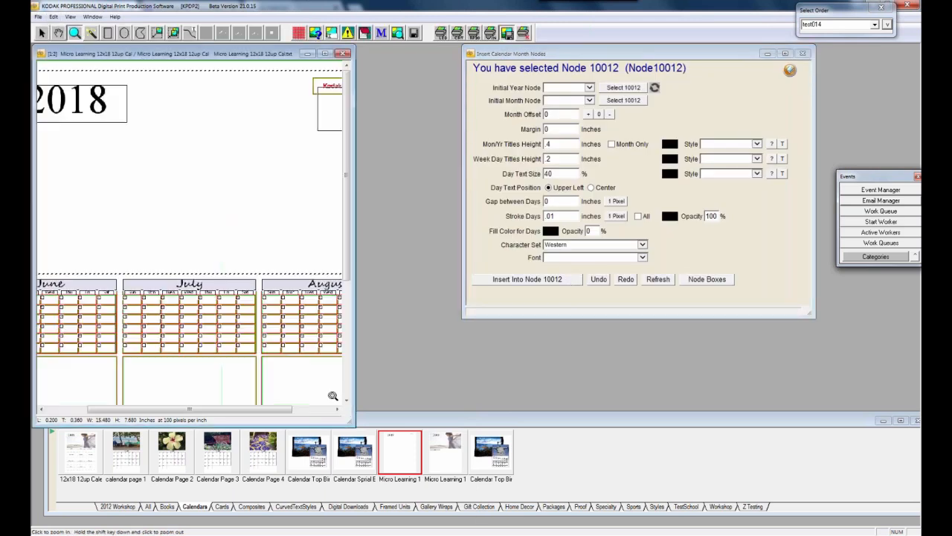
left_click_drag(352, 424, 521, 479)
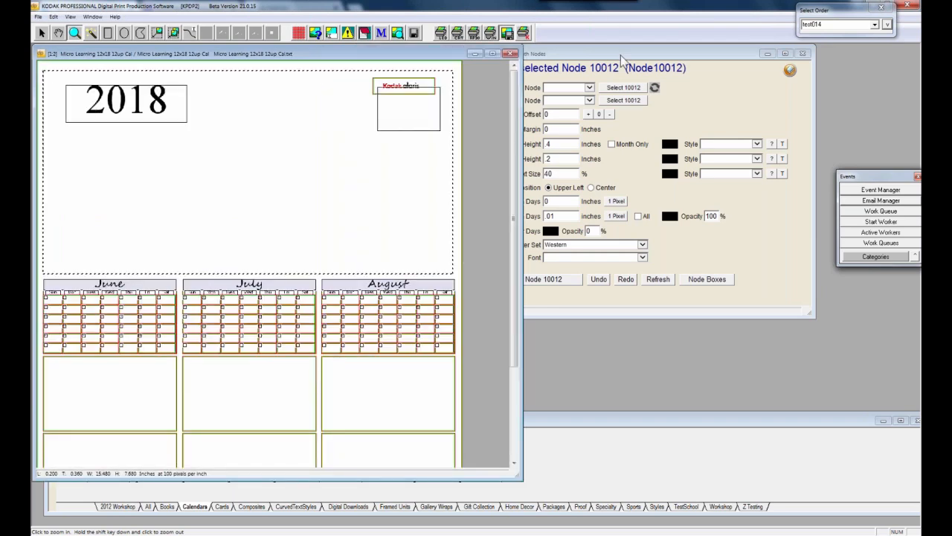
left_click_drag(630, 59, 712, 55)
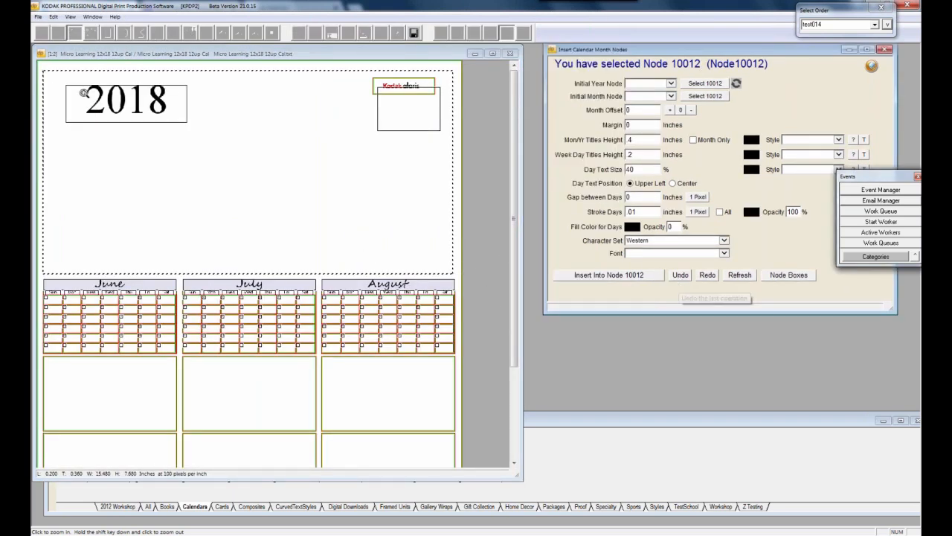
left_click(228, 189)
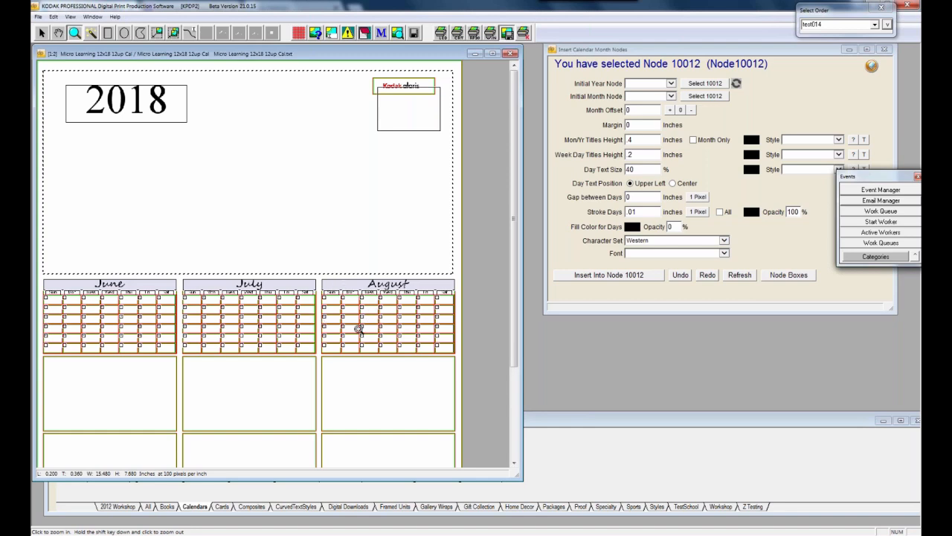
left_click(42, 32)
left_click(372, 295)
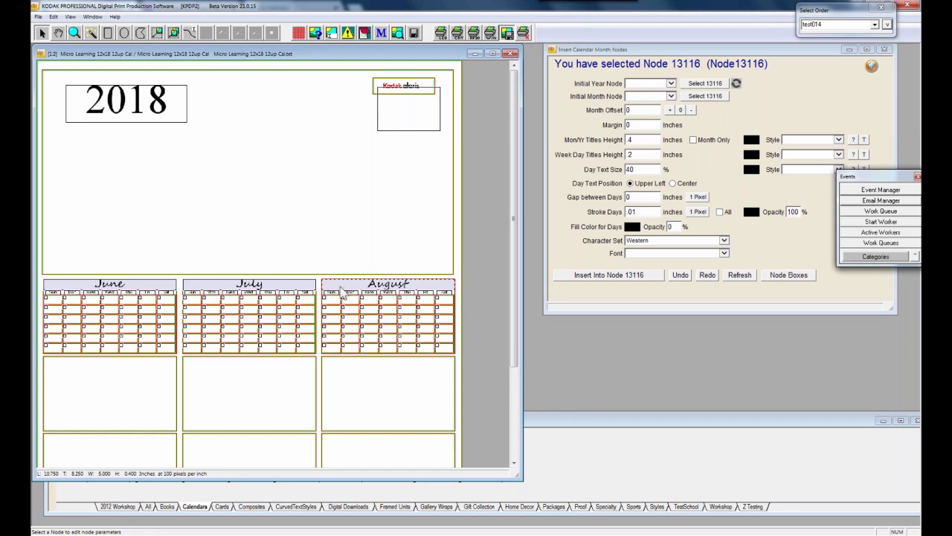
Select the August calendar grid so its insertion can be undone
left_click(448, 353)
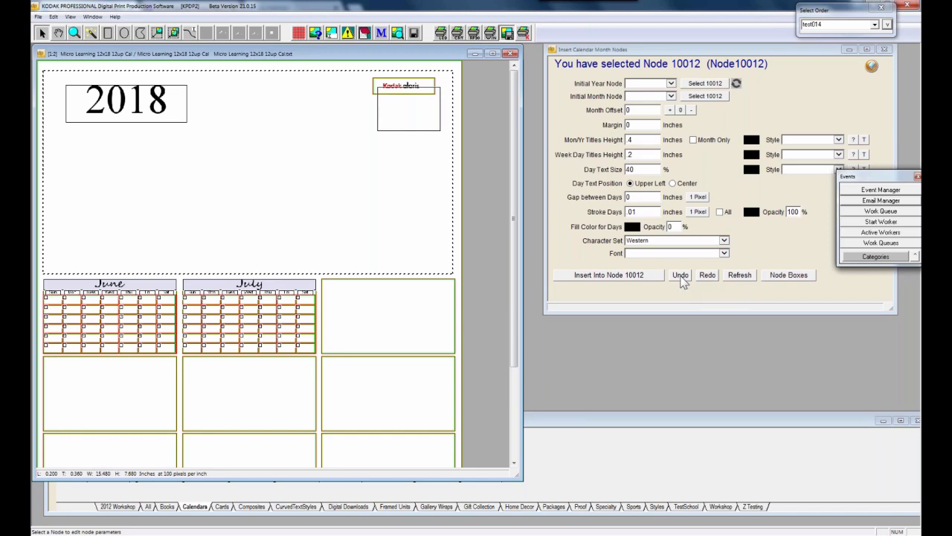
Open the 2018 year text in Macro Assistant and build a Date SecondYearOfTwo(6) macro
double_click(134, 118)
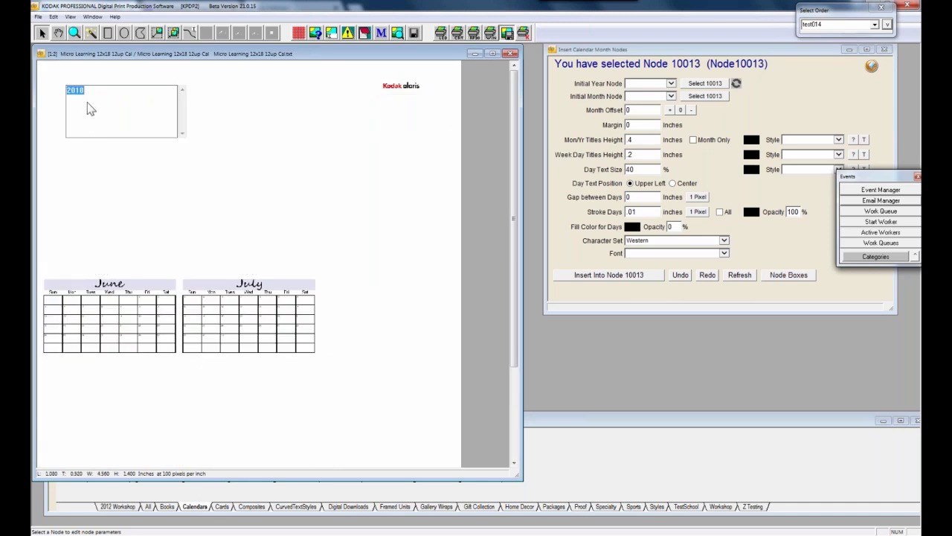
left_click(380, 34)
left_click(724, 112)
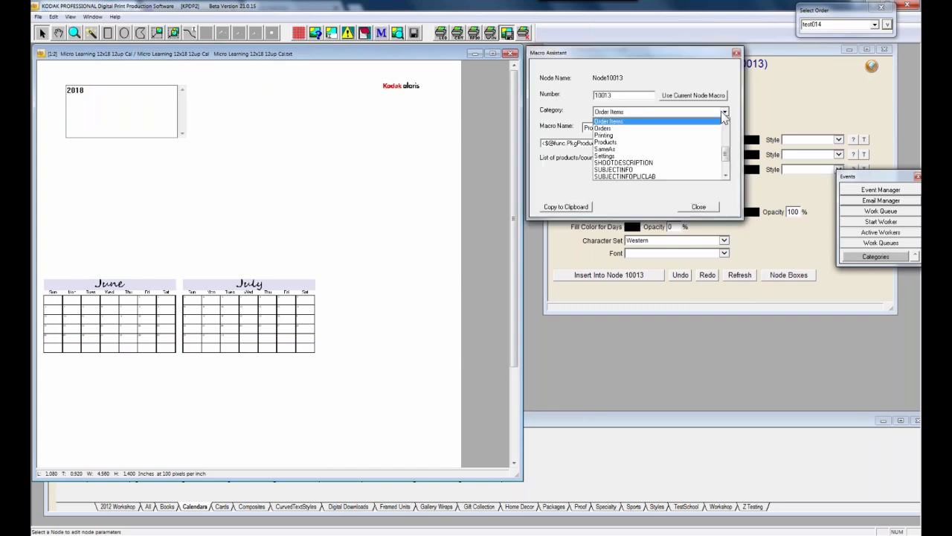
left_click_drag(727, 154, 729, 128)
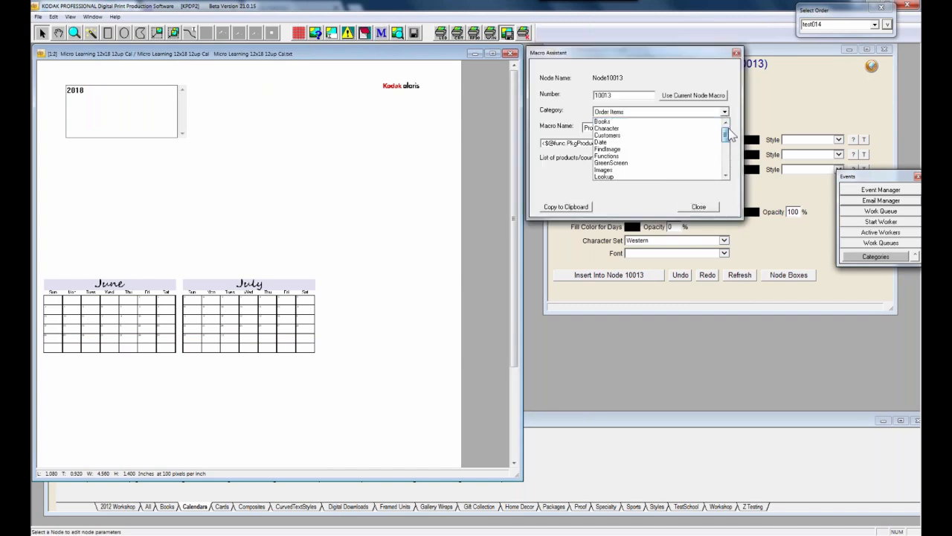
left_click(681, 142)
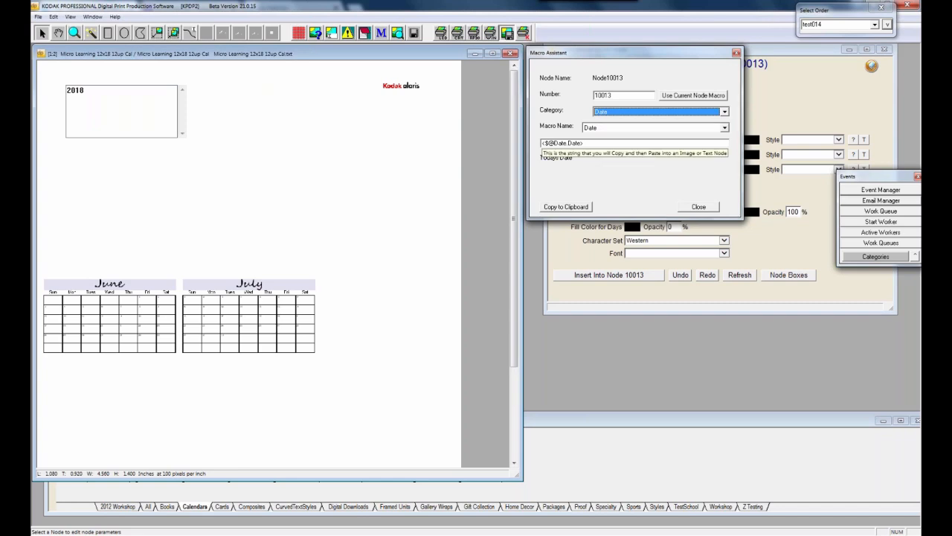
left_click(726, 129)
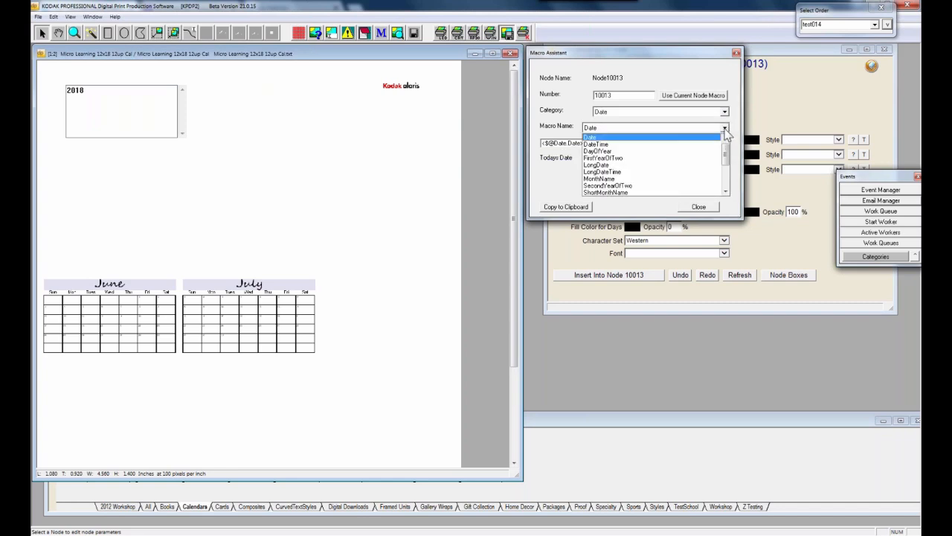
left_click(693, 159)
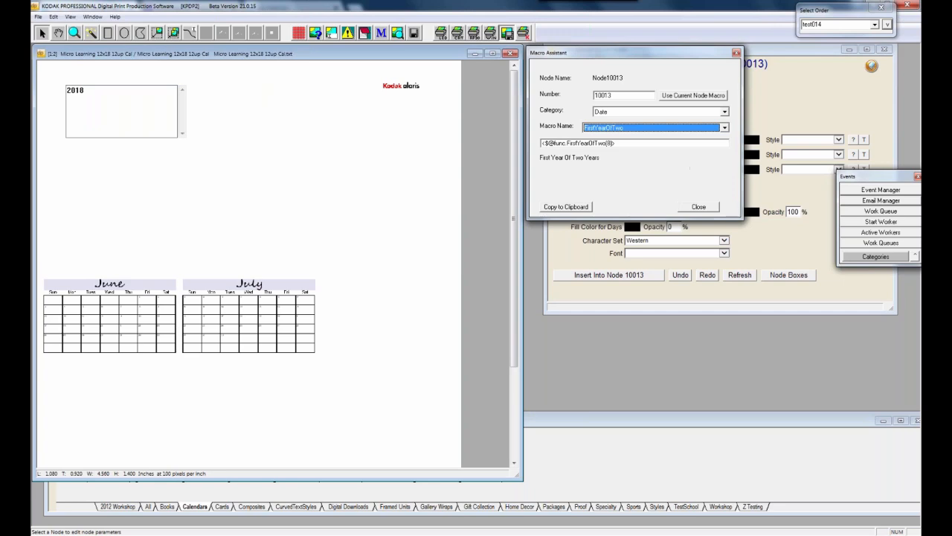
left_click(726, 128)
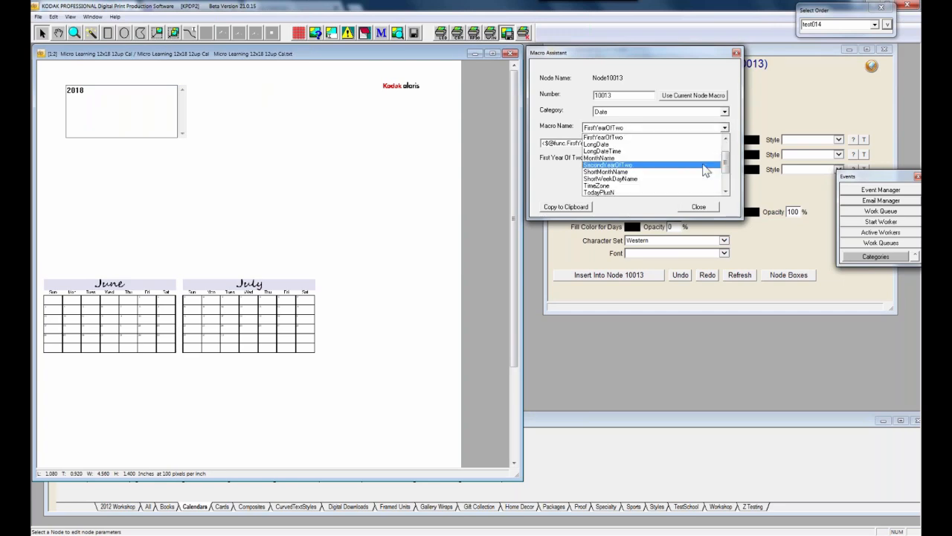
left_click(625, 165)
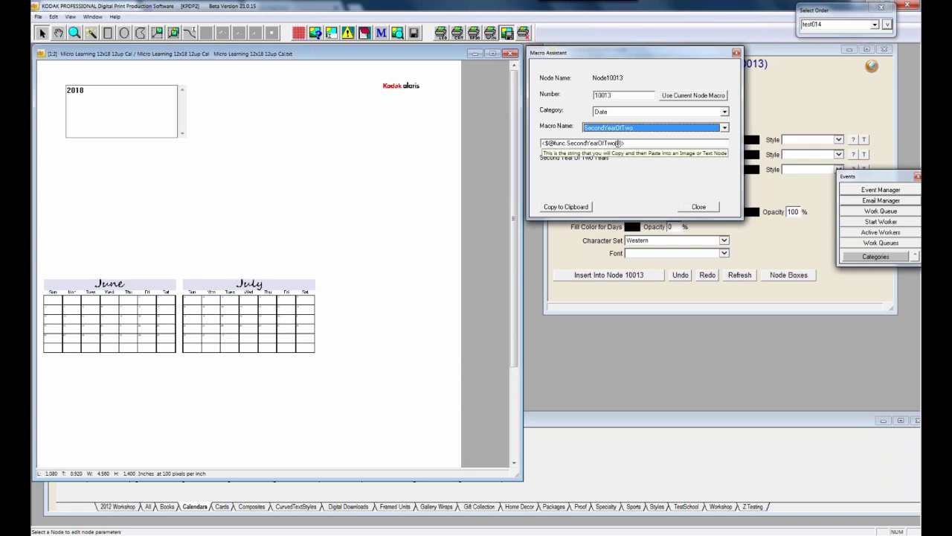
left_click(617, 143)
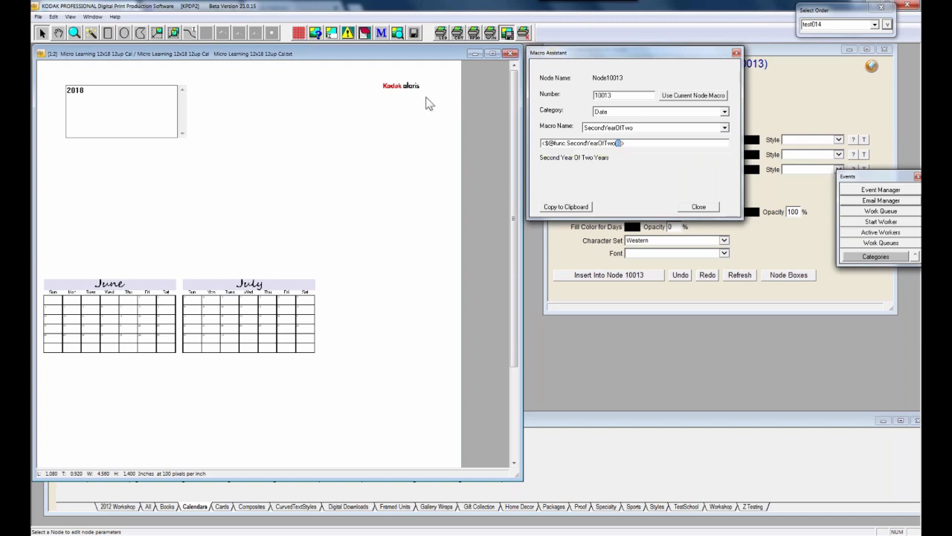
type("6")
Copy that macro, switch to FirstYearOfTwo, and paste the second-year macro after the dash
left_click(579, 209)
left_click(725, 128)
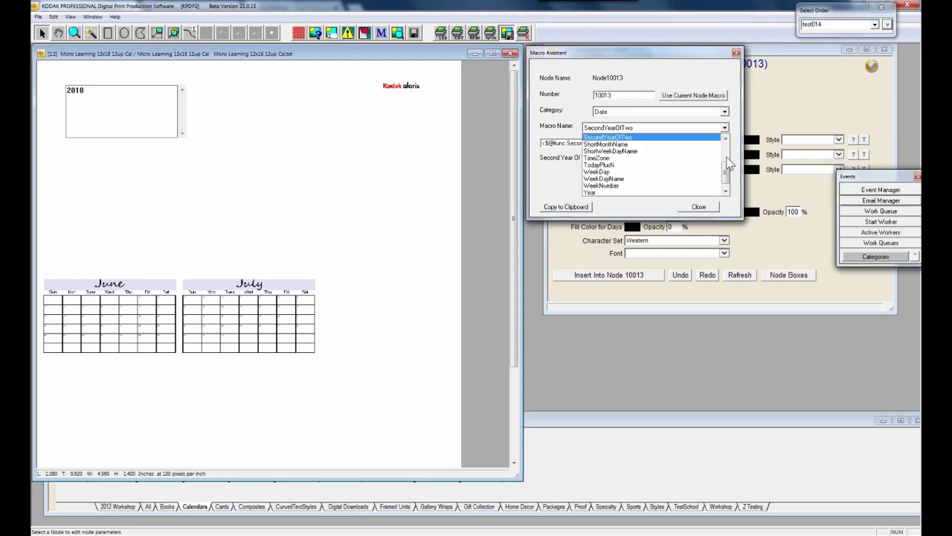
scroll(725, 145, "up", 5)
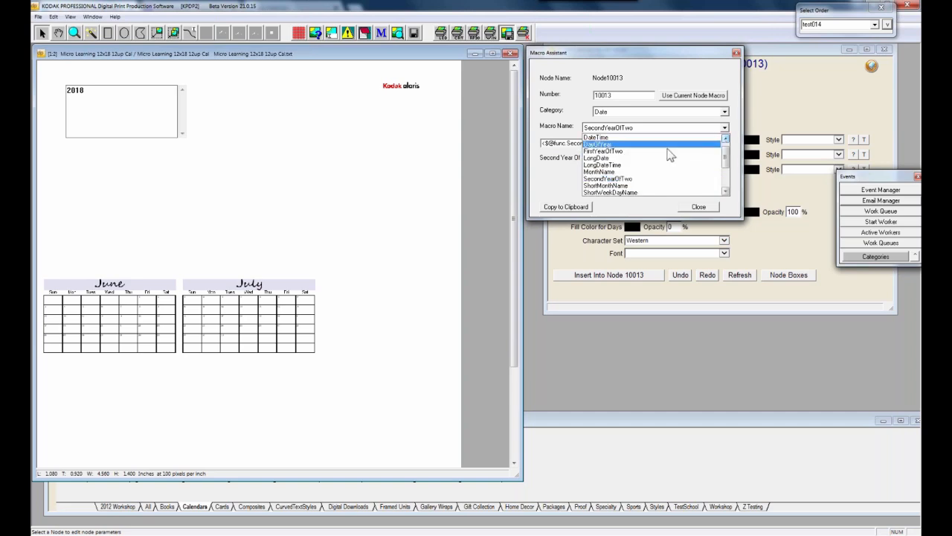
left_click(667, 156)
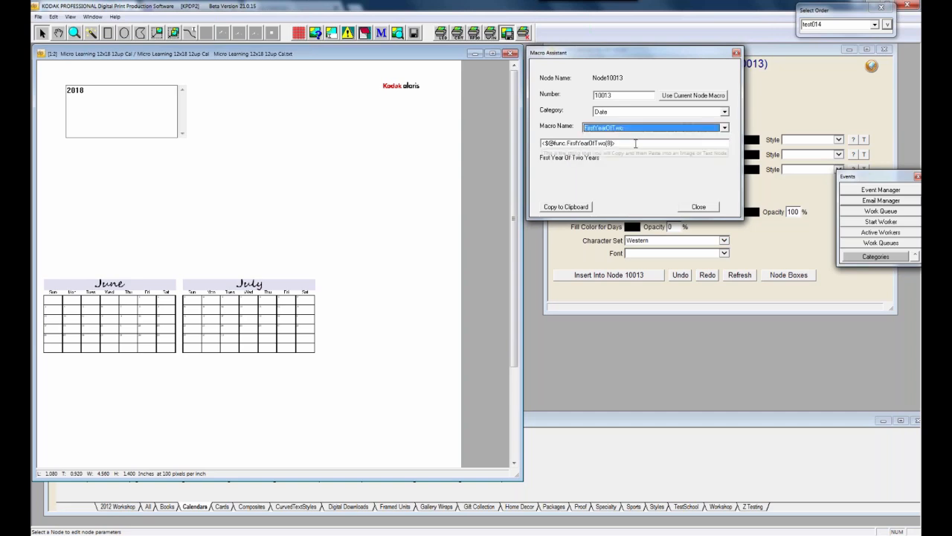
double_click(635, 144)
left_click(635, 144)
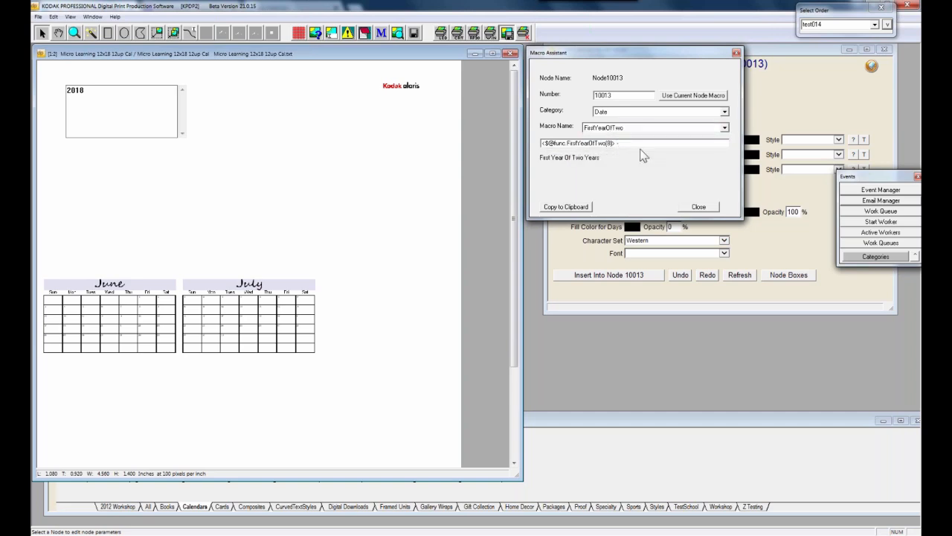
key("ctrl+v")
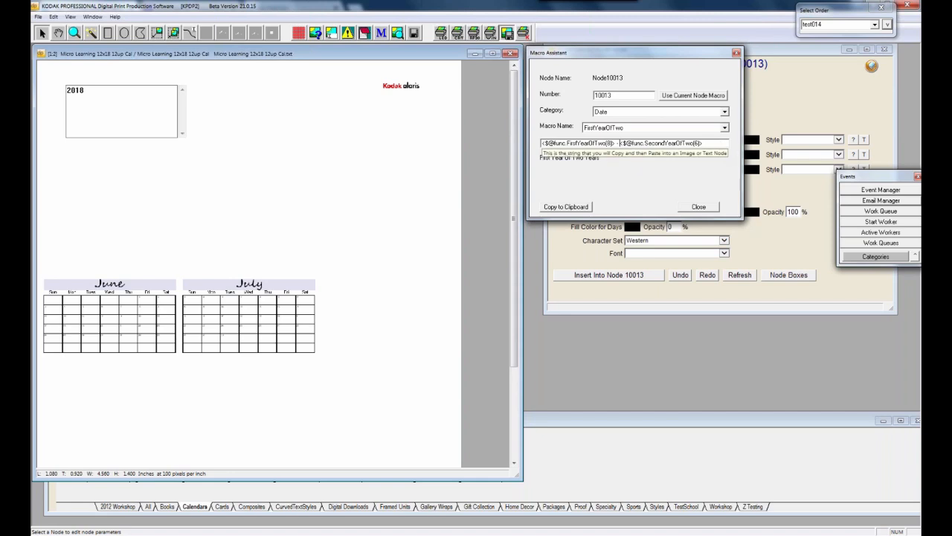
Select the full FirstYearOfTwo - SecondYearOfTwo macro string and copy it to the clipboard
left_click_drag(719, 143, 541, 143)
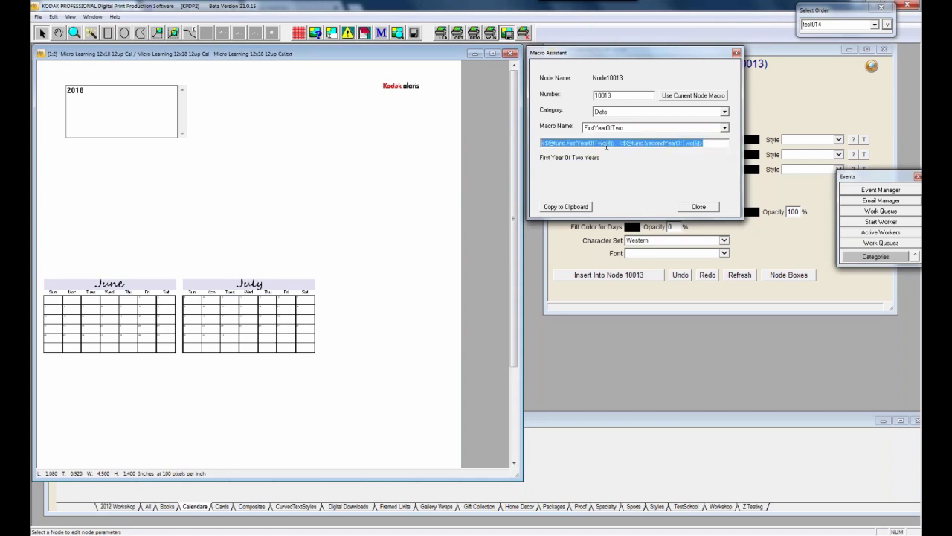
left_click(606, 143)
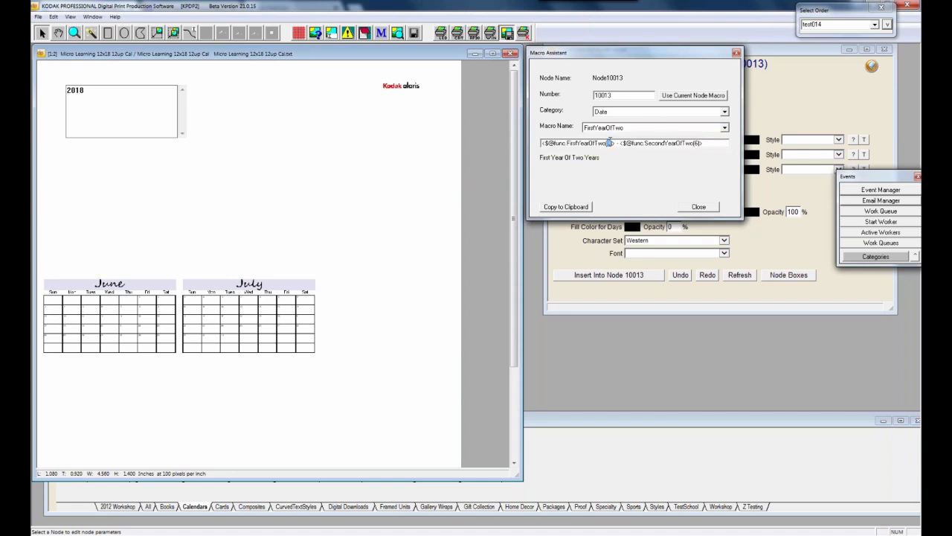
left_click_drag(714, 145, 489, 149)
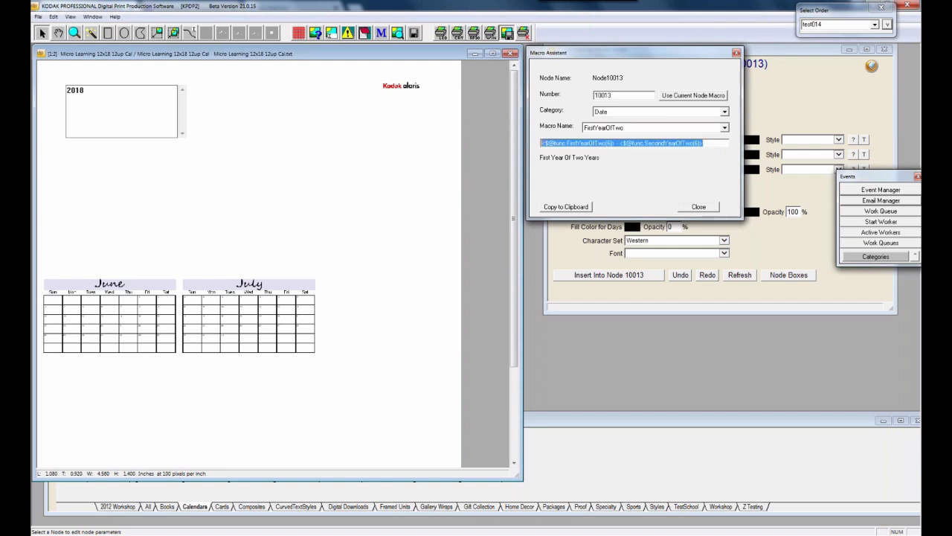
left_click(561, 208)
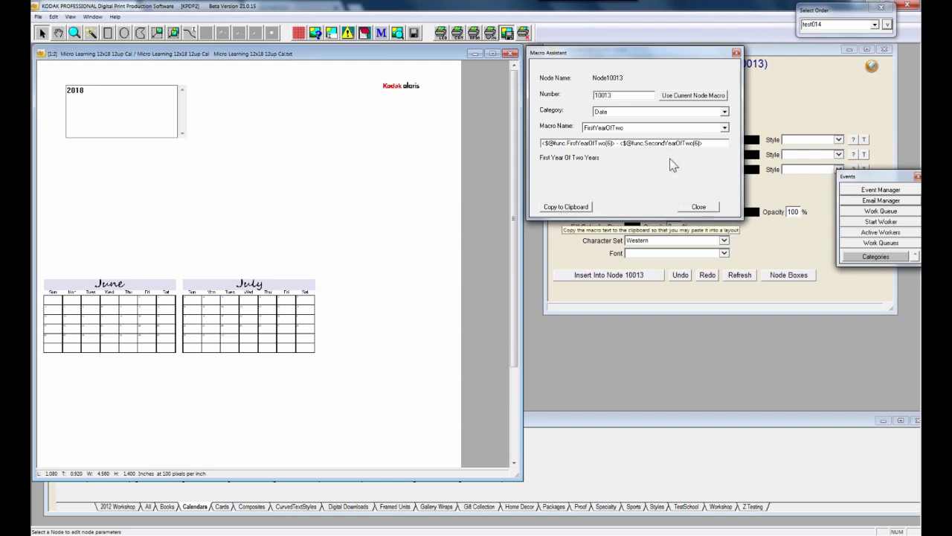
left_click_drag(701, 143, 542, 143)
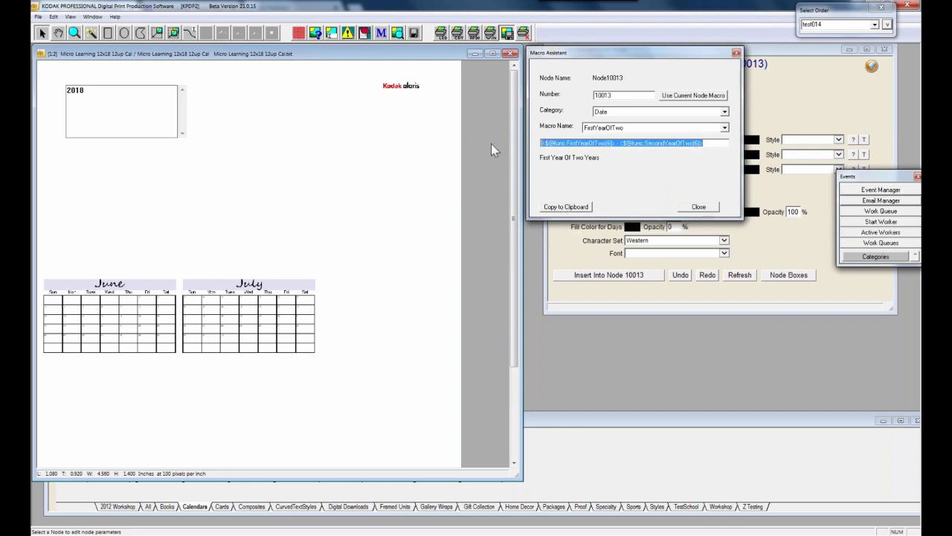
left_click(704, 147)
left_click(556, 208)
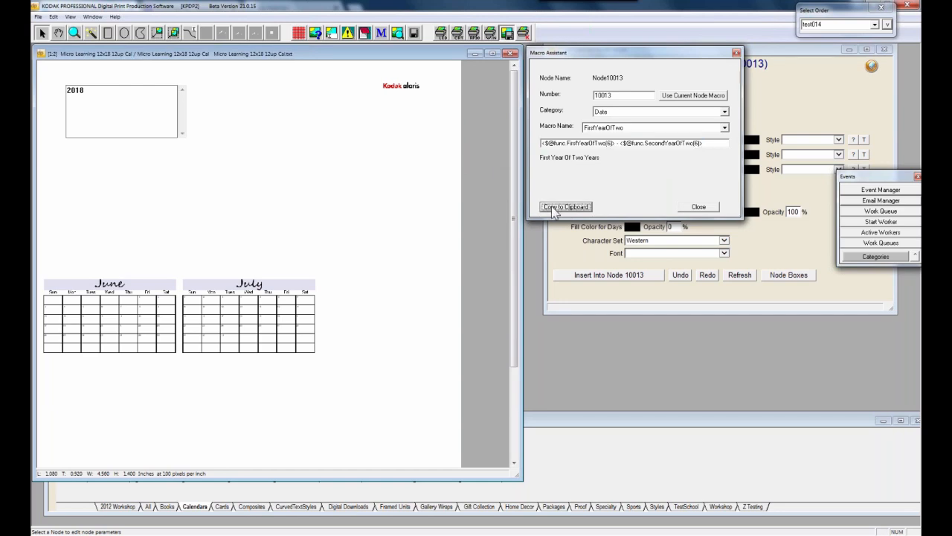
Paste the two-year macro over the 2018 title so it reads 2017 - 2018
left_click(112, 123)
left_click(111, 122)
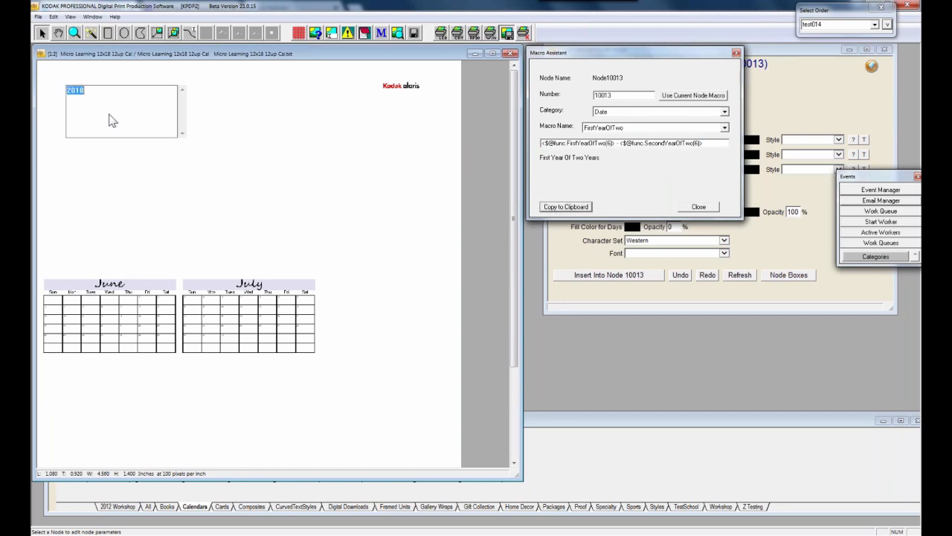
key("ctrl+v")
left_click(109, 189)
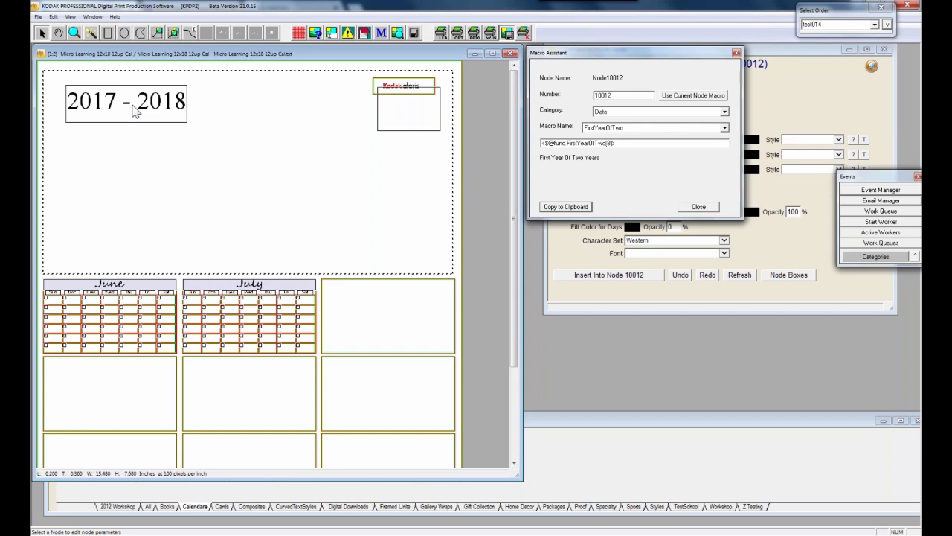
left_click(350, 327)
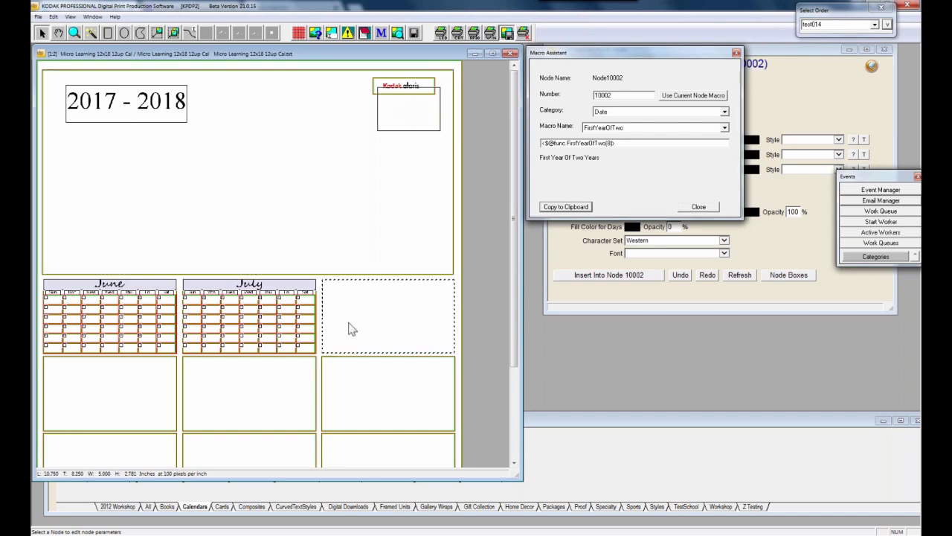
Close Macro Assistant and move the Insert Calendar Month Nodes dialog out of the way
left_click(737, 52)
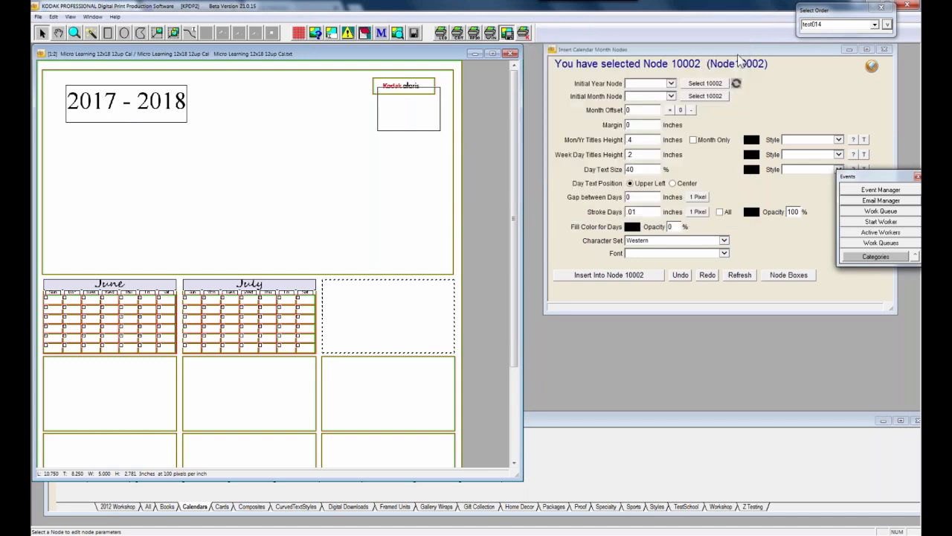
left_click_drag(605, 55, 526, 74)
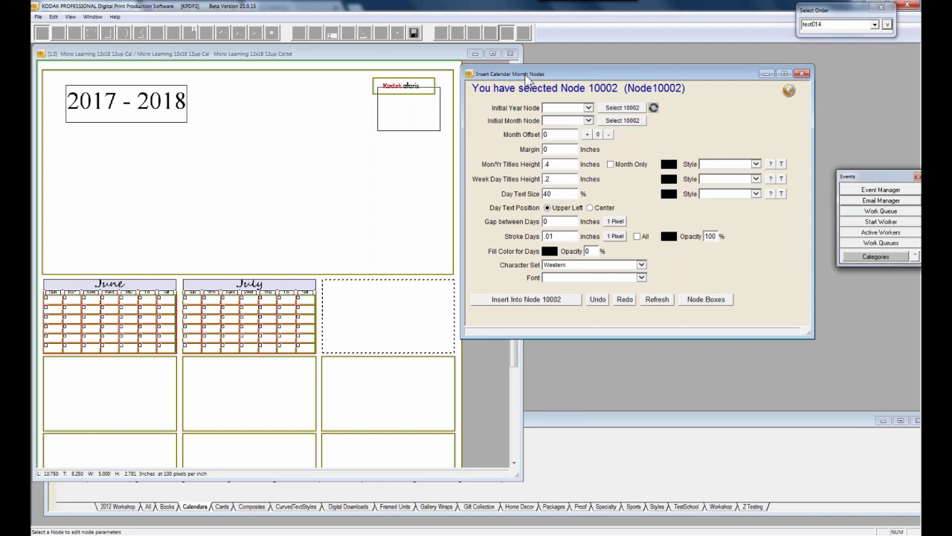
left_click(409, 126)
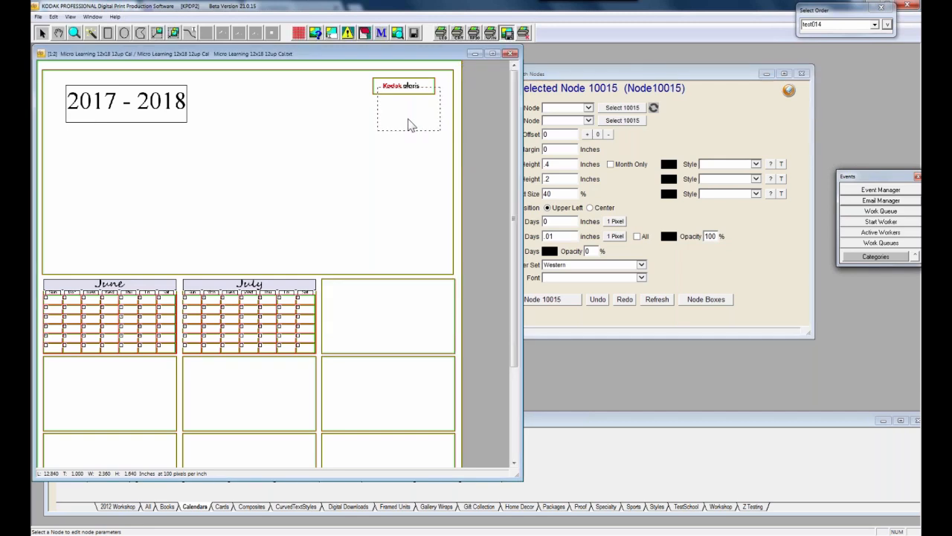
left_click(526, 282)
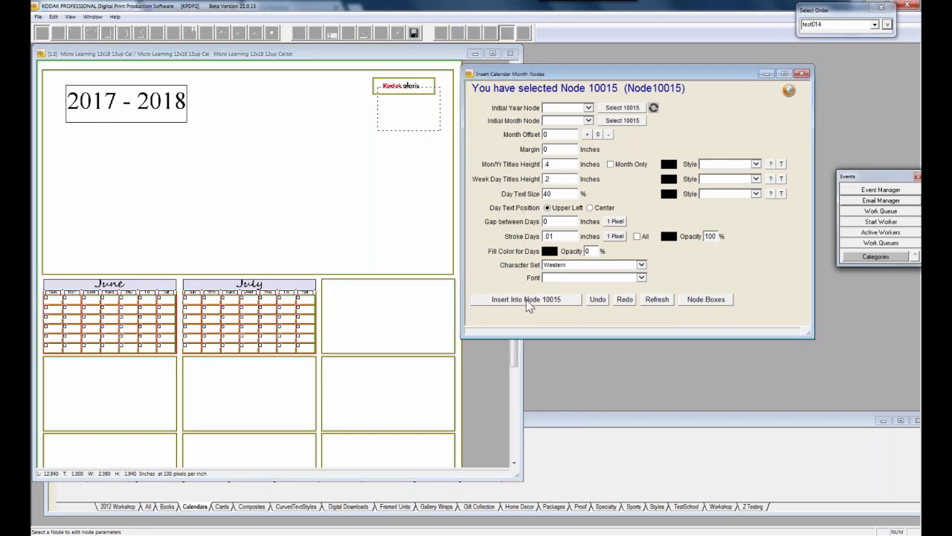
Select the empty box right of July, close the Events panel, and raise Month Offset to 2
left_click(424, 304)
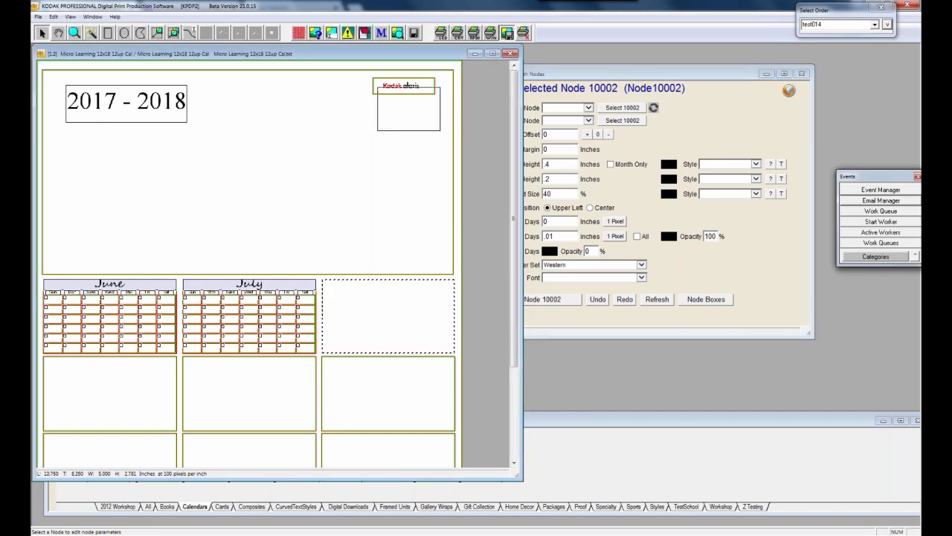
left_click(611, 72)
left_click_drag(611, 72, 609, 55)
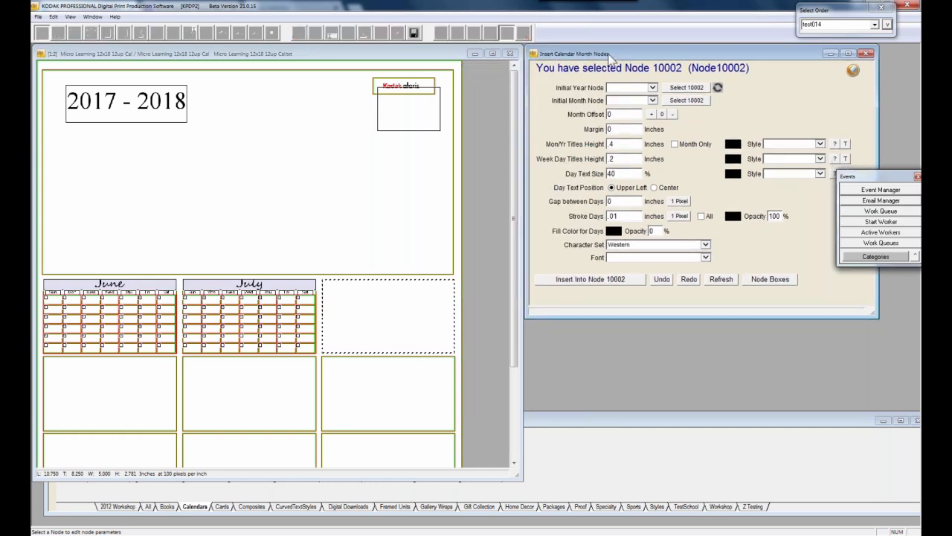
left_click(914, 176)
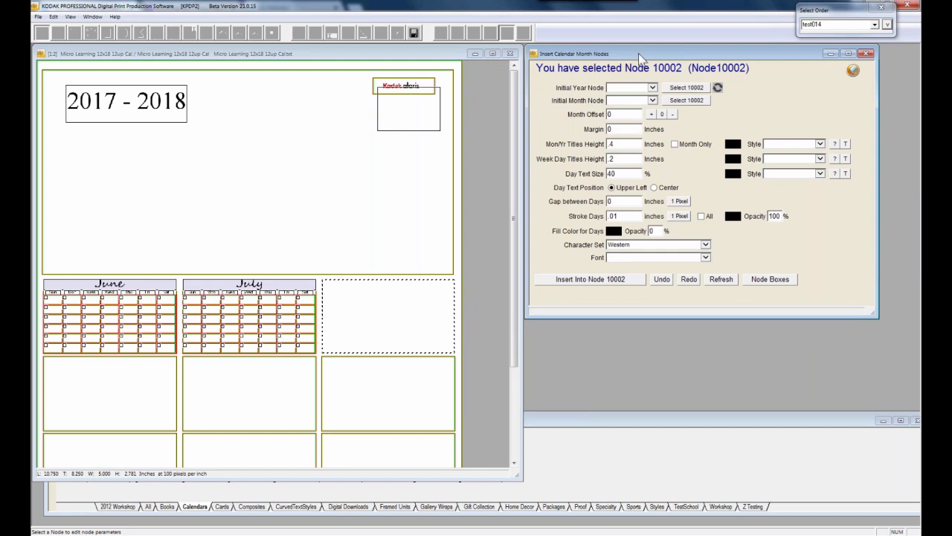
left_click(651, 114)
Insert an offset-2 calendar into the box right of July, then undo it
left_click(651, 113)
left_click(584, 288)
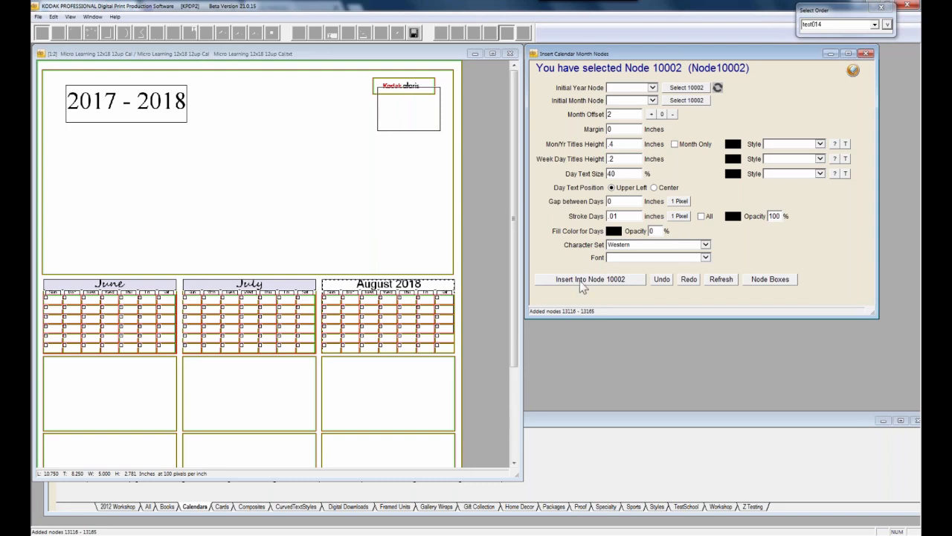
left_click(663, 281)
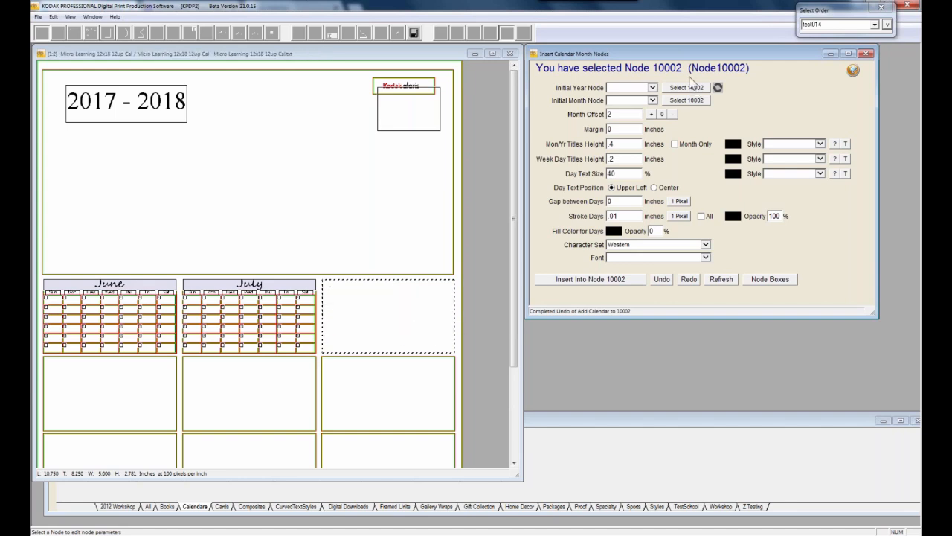
Re-insert August with a month-only title in Calender Style Month 2 and all days stroked
double_click(617, 114)
left_click(674, 144)
left_click(820, 145)
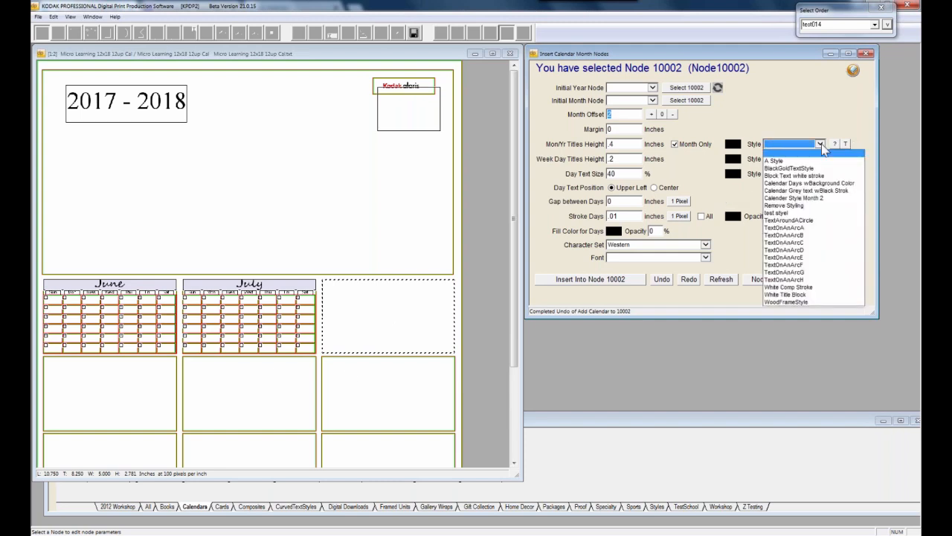
left_click(819, 198)
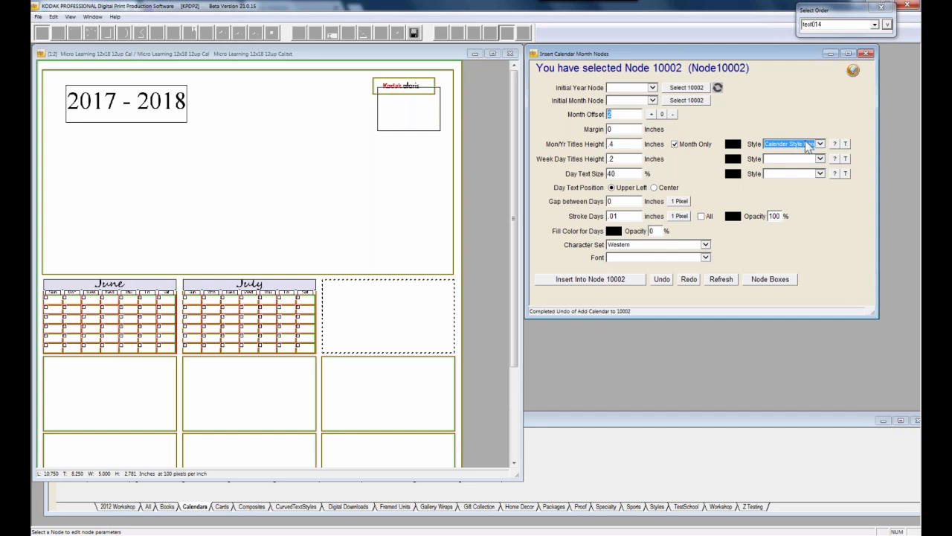
left_click(701, 215)
left_click(578, 279)
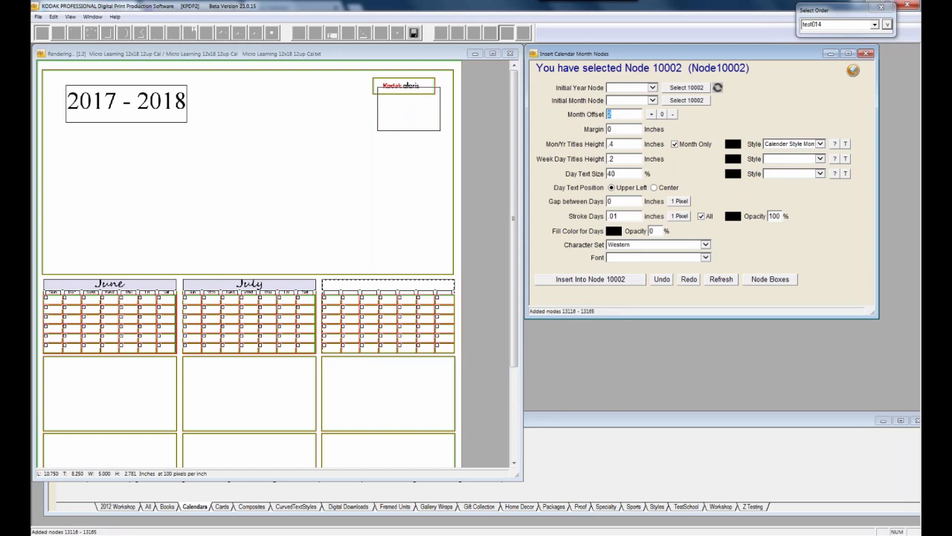
left_click(626, 174)
double_click(616, 174)
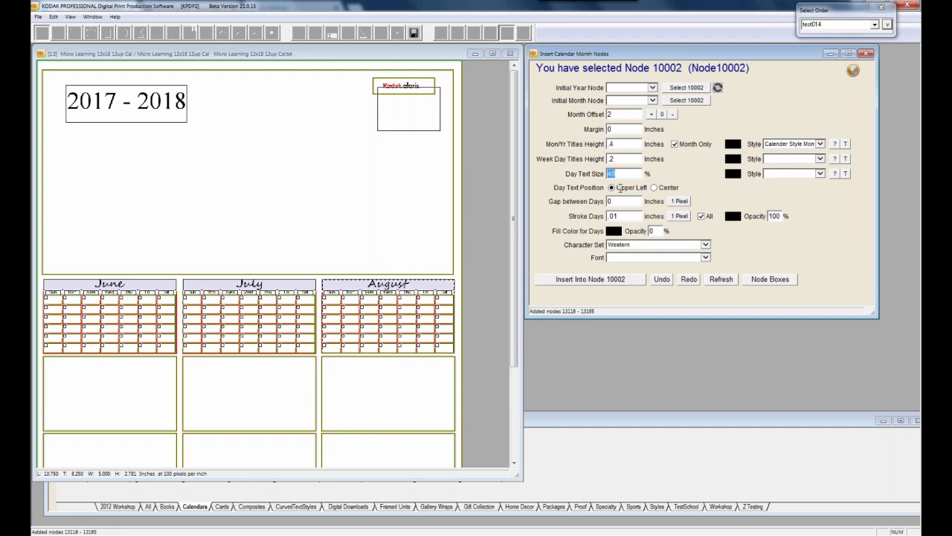
left_click(91, 55)
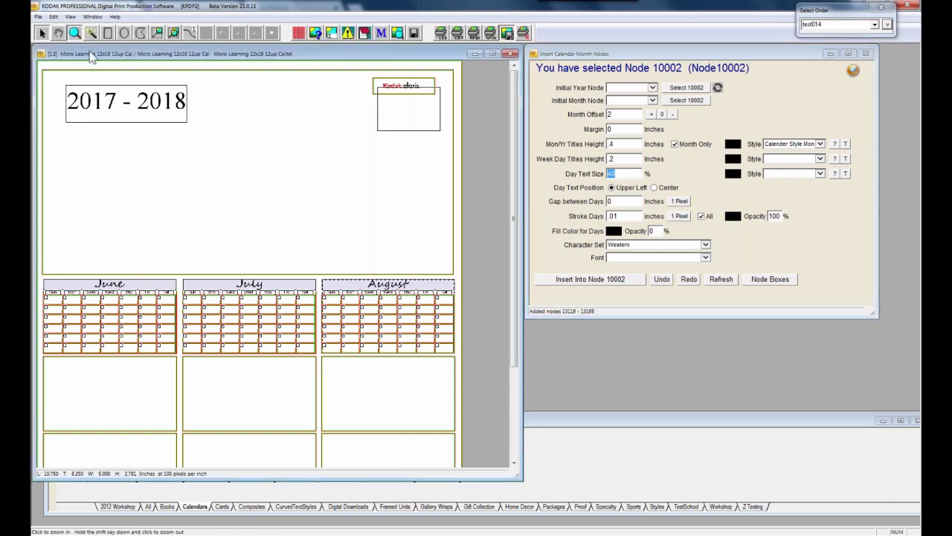
Zoom in on the July and August calendars and the empty box below June
left_click(279, 232)
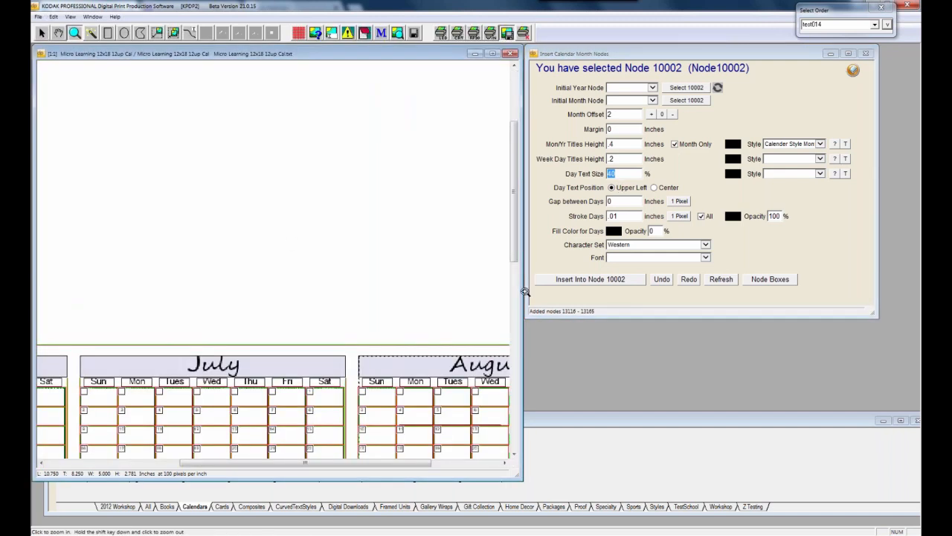
scroll(439, 191, "down", 3)
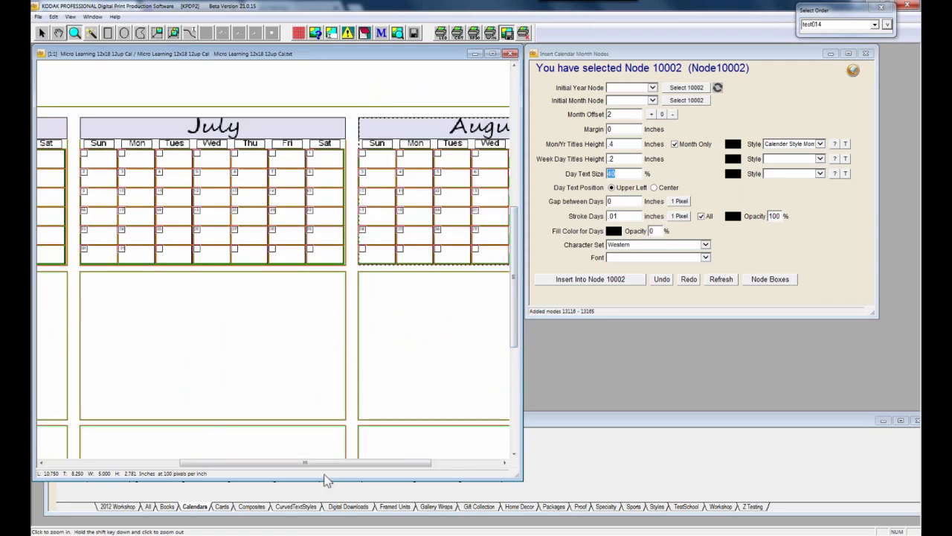
left_click_drag(329, 466, 220, 462)
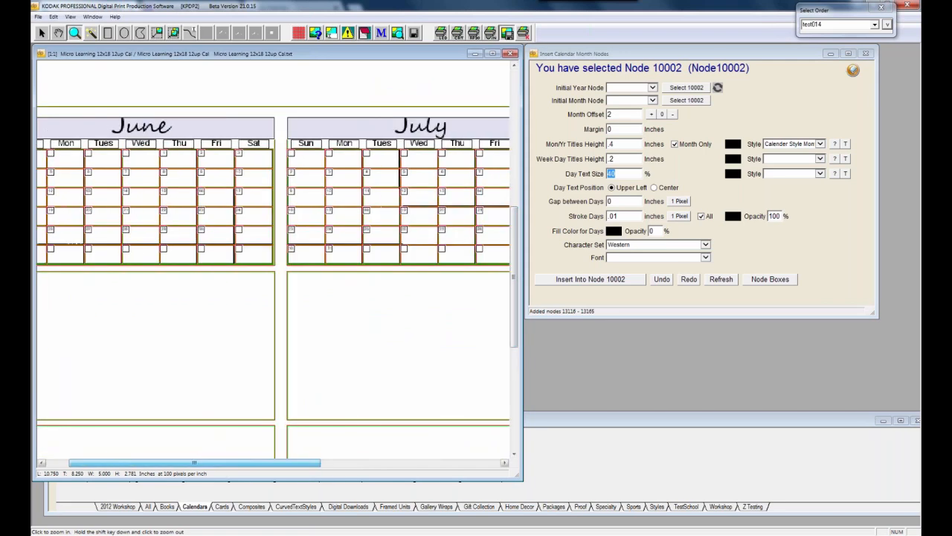
left_click(185, 367)
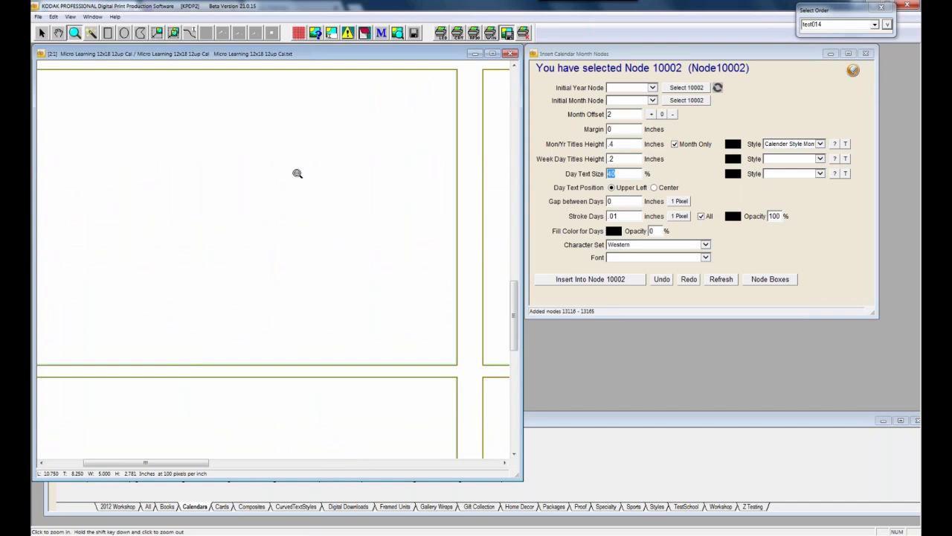
Zoom back out to show all three months and select the empty box below June
left_click(297, 173, "shift")
left_click(297, 215, "shift")
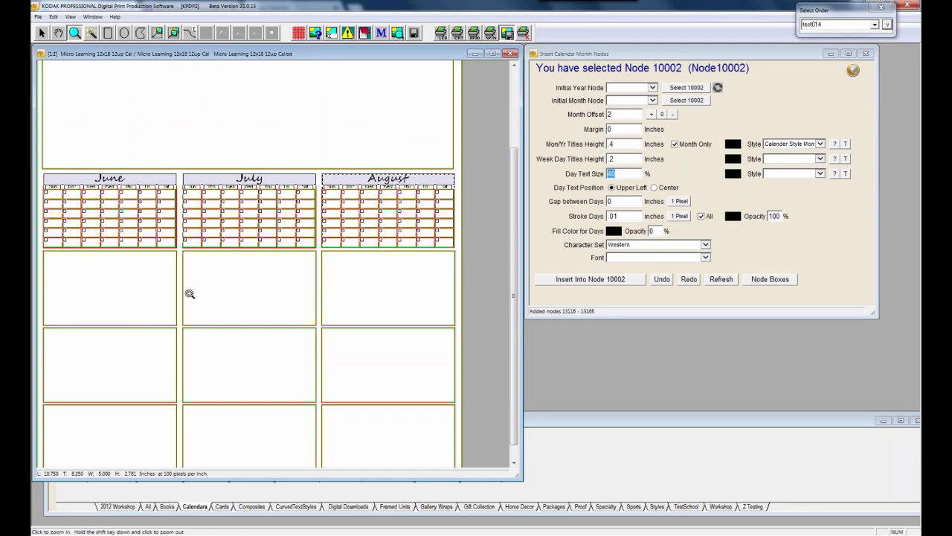
key("Escape")
left_click(132, 300)
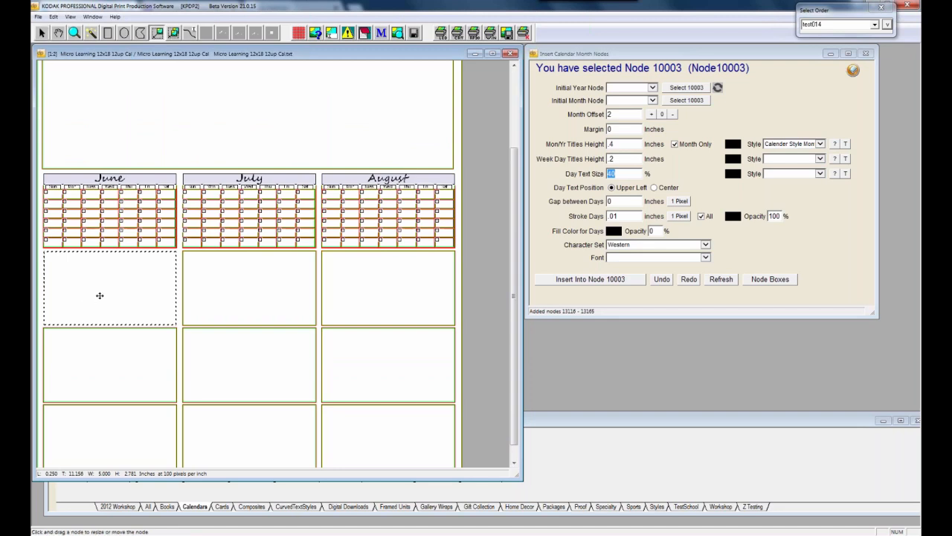
Insert a calendar into node 10003 below June with Month Offset 3 and Day Text Position Center
left_click(100, 295)
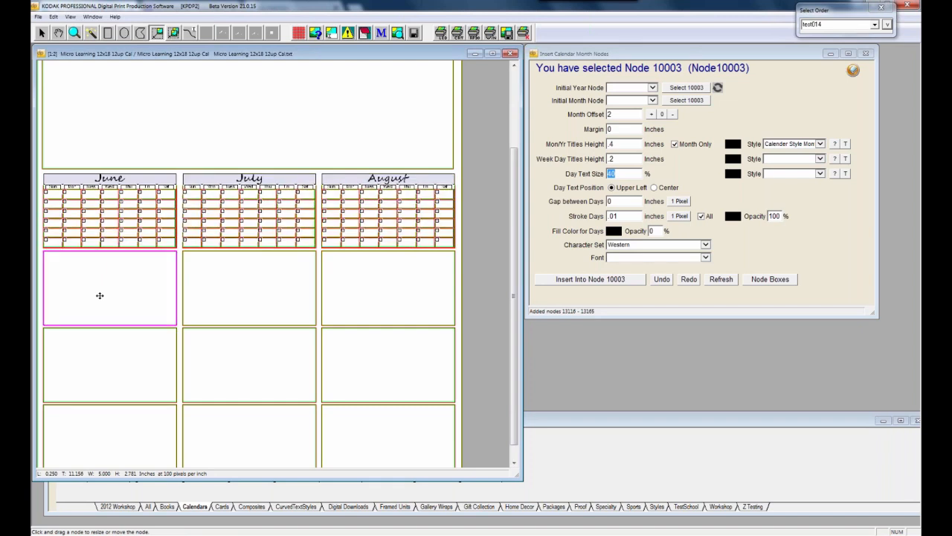
key("z")
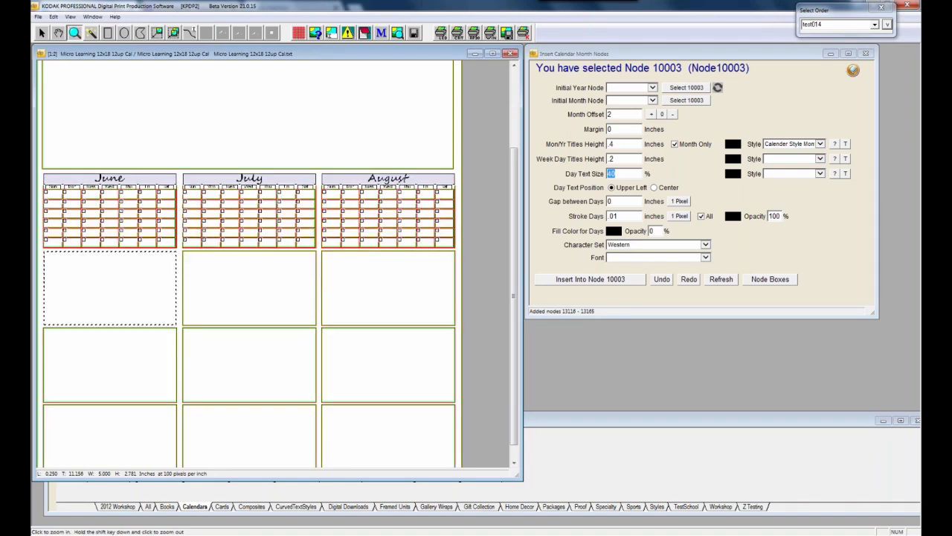
key("h")
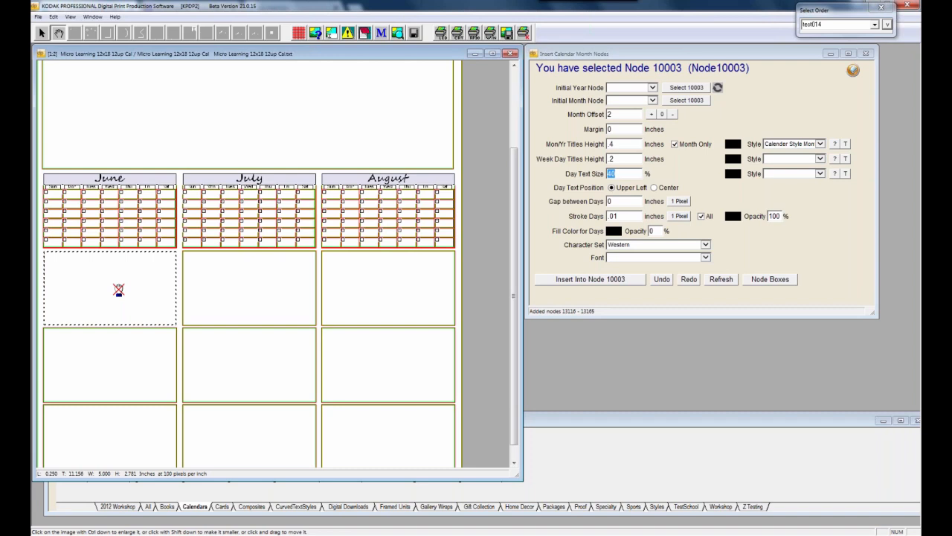
right_click(122, 316)
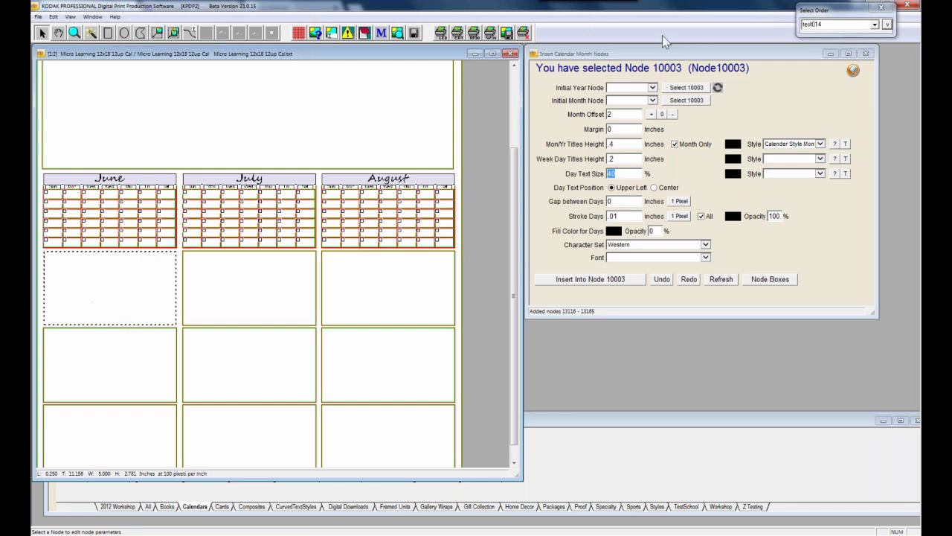
left_click(651, 114)
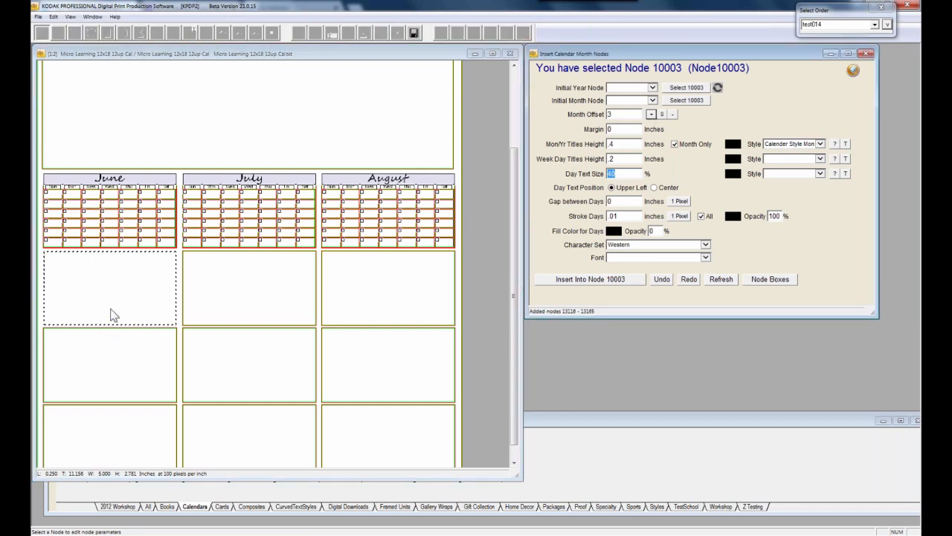
left_click(655, 189)
left_click(596, 279)
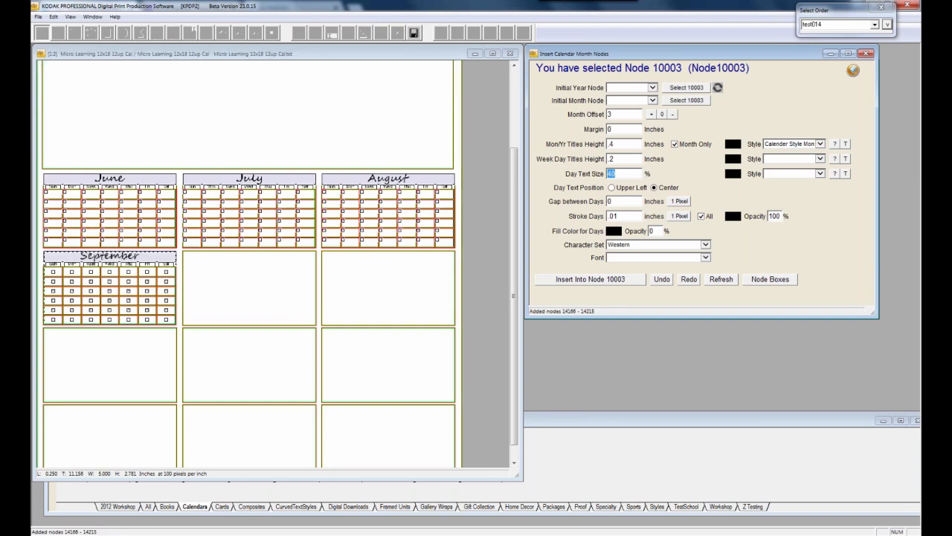
Preview the calendar page without node borders
right_click(117, 283)
left_click(253, 250)
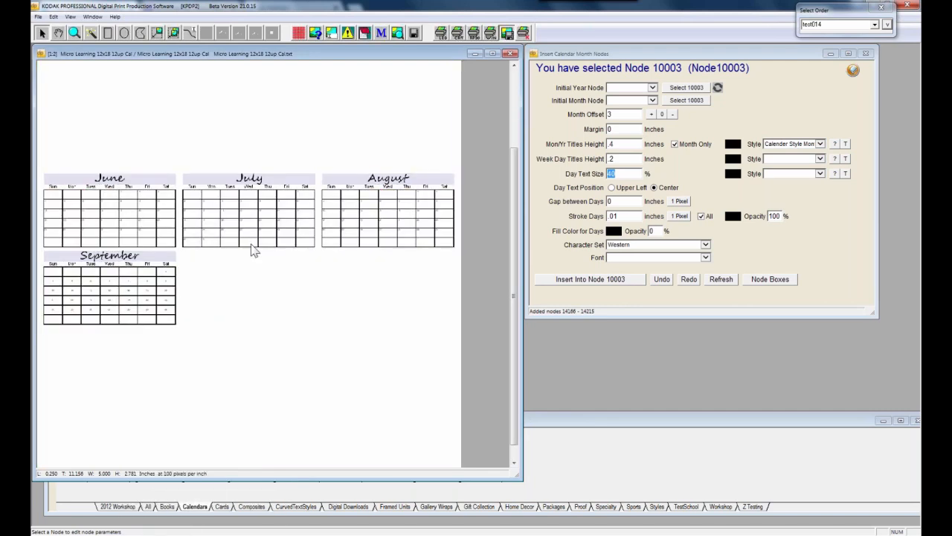
left_click(773, 286)
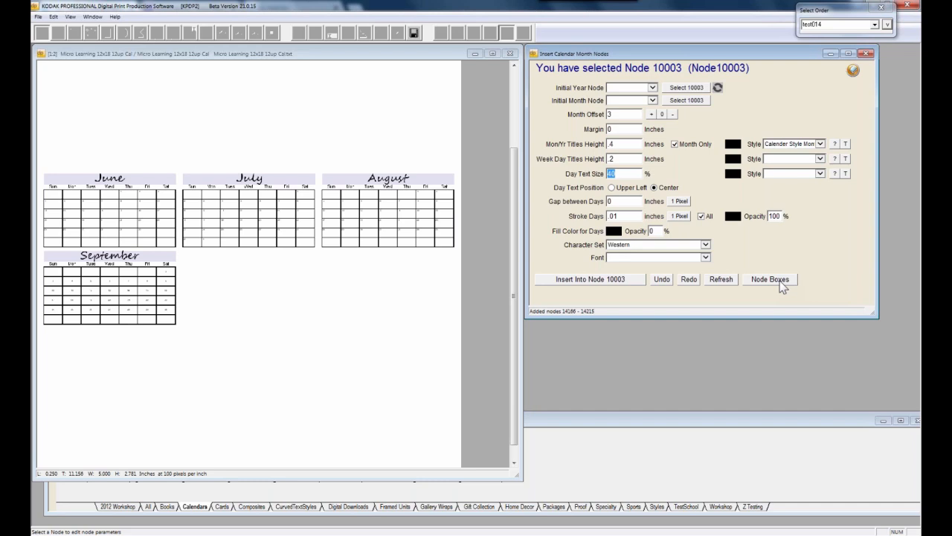
Turn on node box outlines, hide them, then show them again
right_click(242, 302)
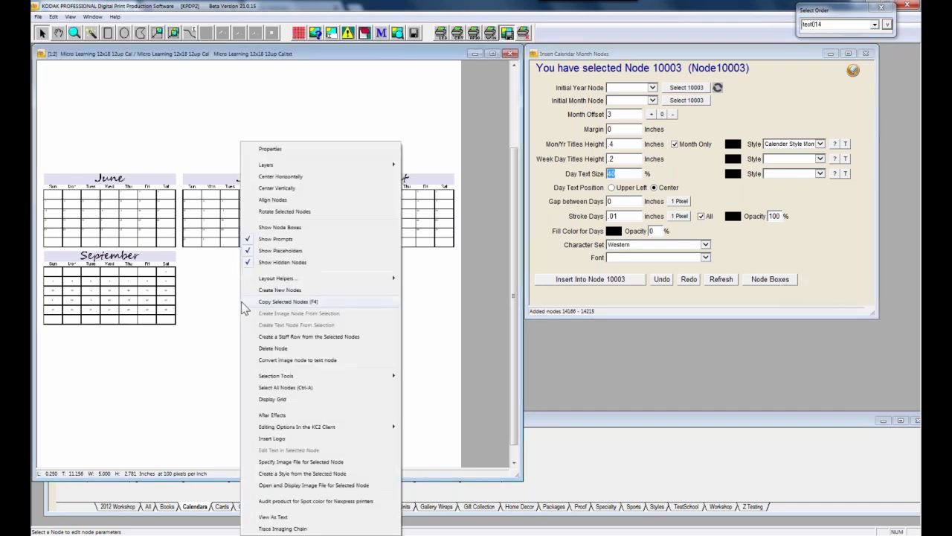
left_click(280, 228)
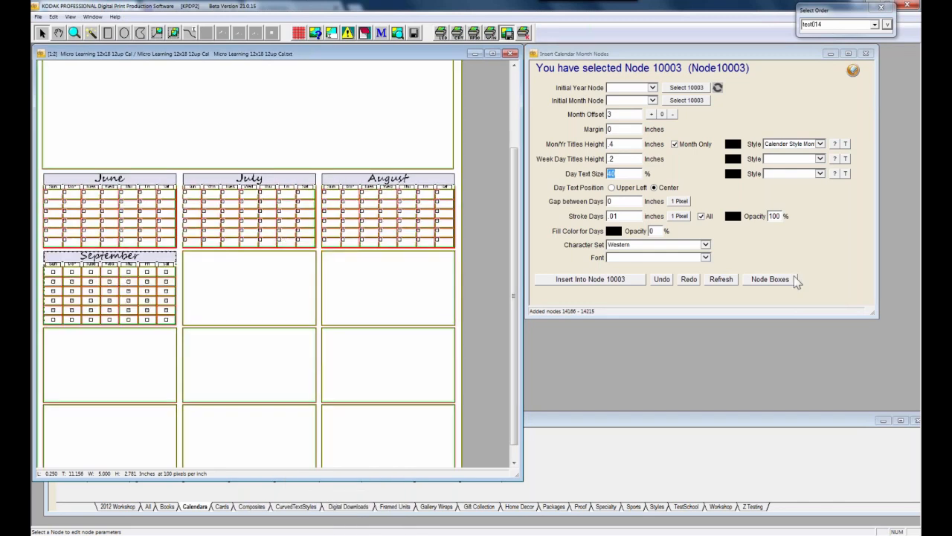
left_click(770, 280)
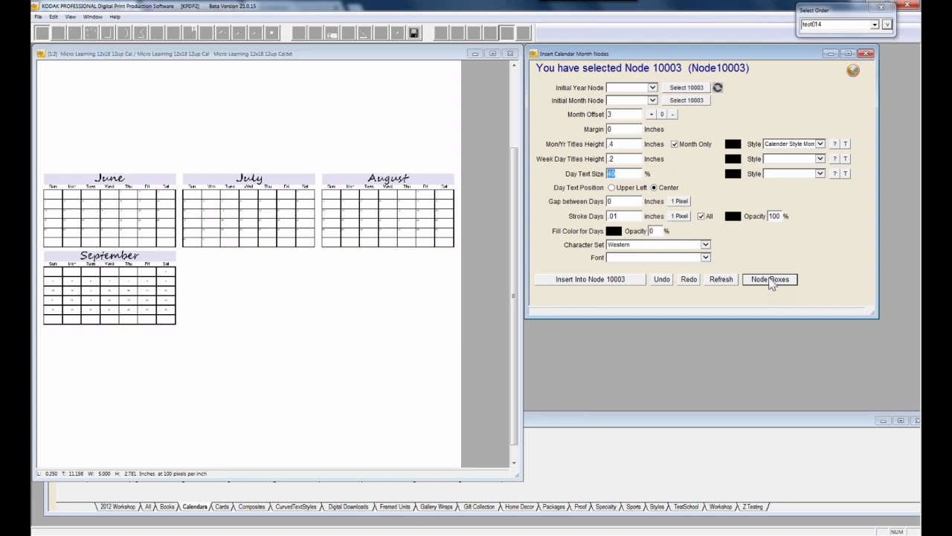
left_click(772, 285)
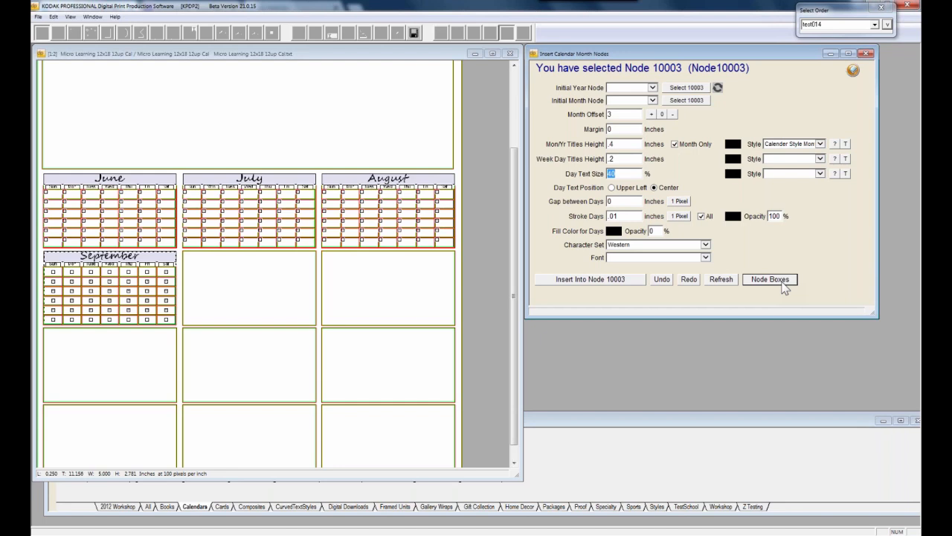
Select the empty box right of September and raise the month offset to 4
left_click(265, 296)
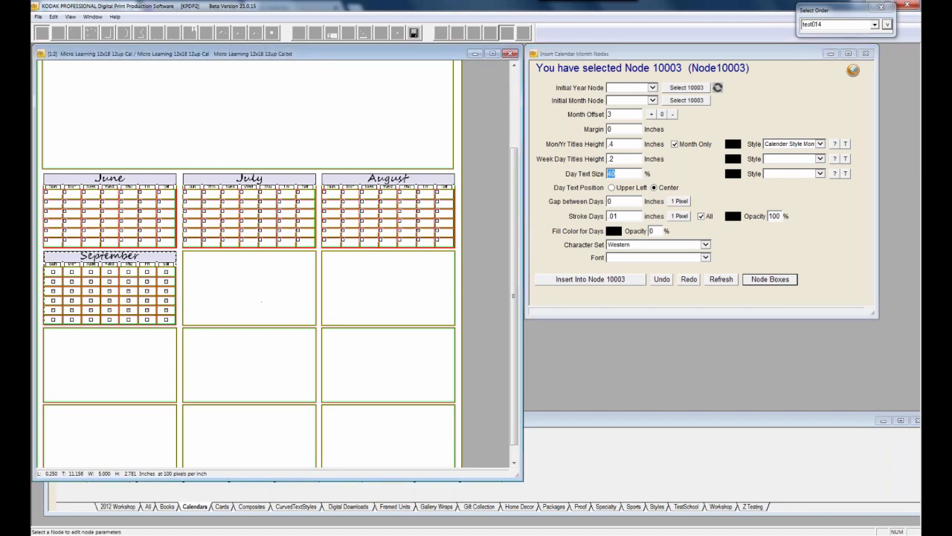
left_click(651, 114)
left_click_drag(515, 187, 519, 110)
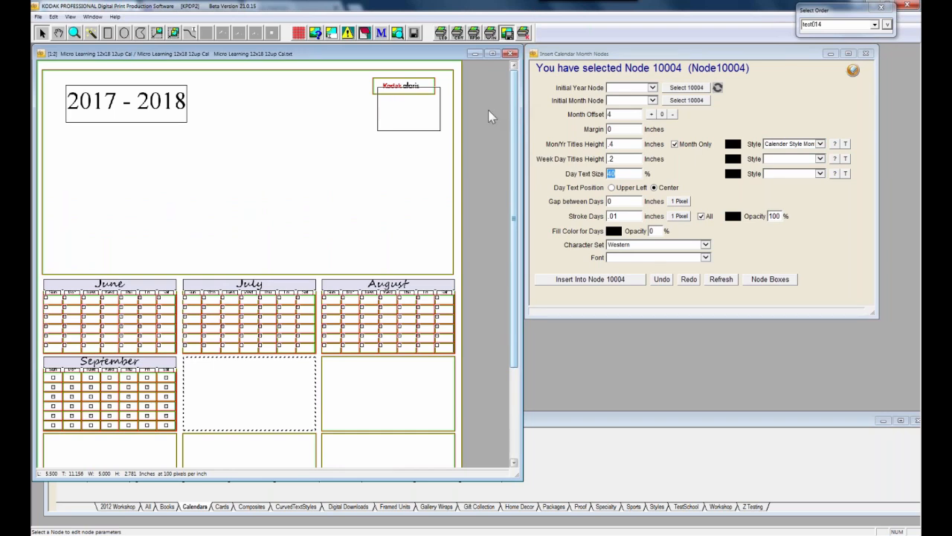
Select the logo and image boxes in the header, preview the layout, and select the August calendar
left_click(429, 128)
left_click(429, 128)
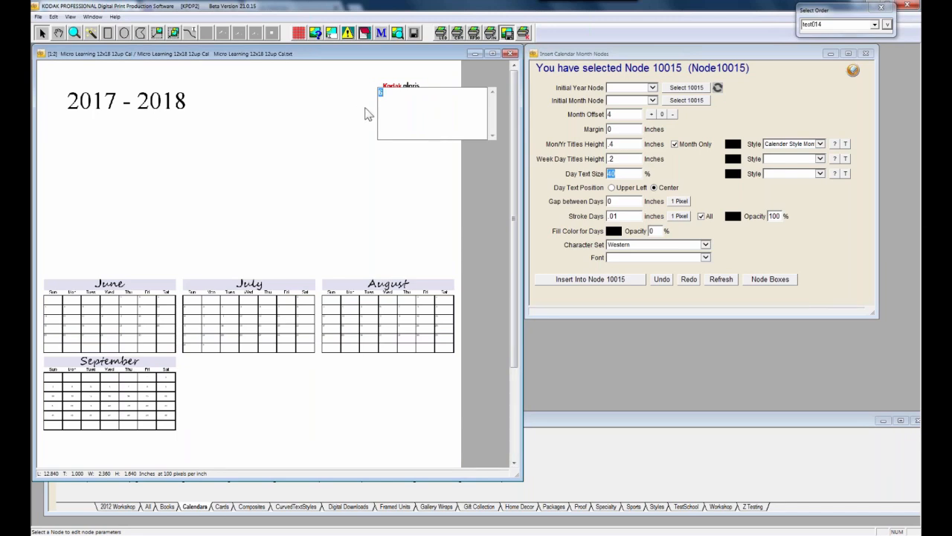
left_click(389, 130)
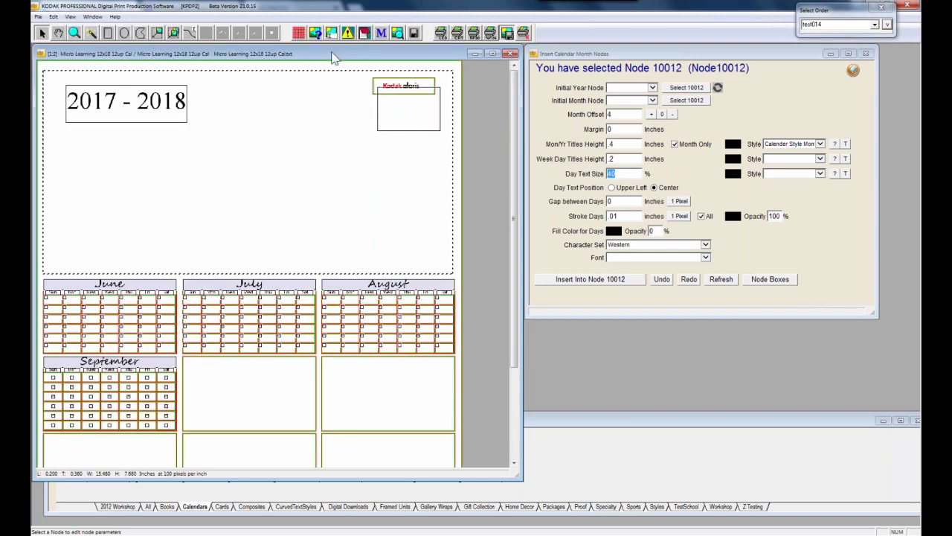
left_click(397, 33)
left_click(375, 292)
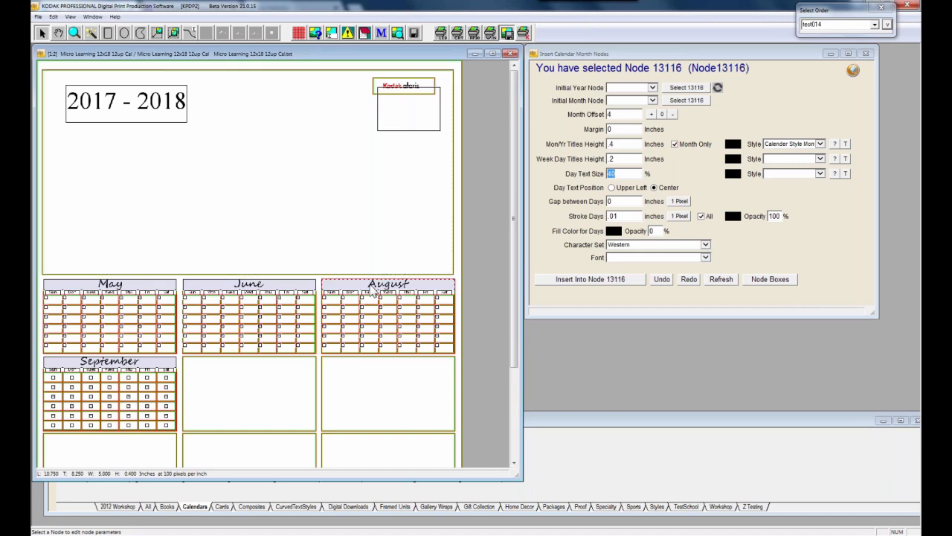
Set node 10013 as the Initial Year Node and node 10015 as the Initial Month Node
left_click(142, 112)
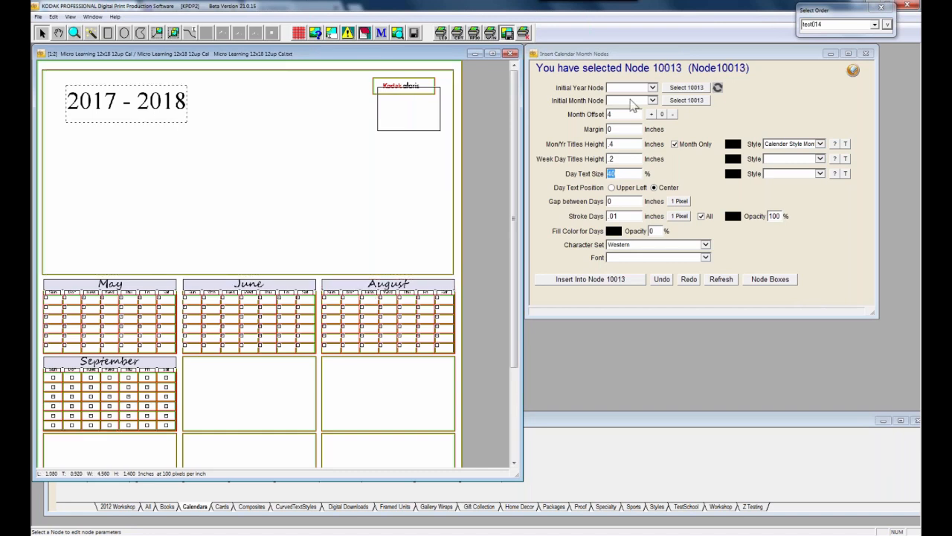
left_click(687, 90)
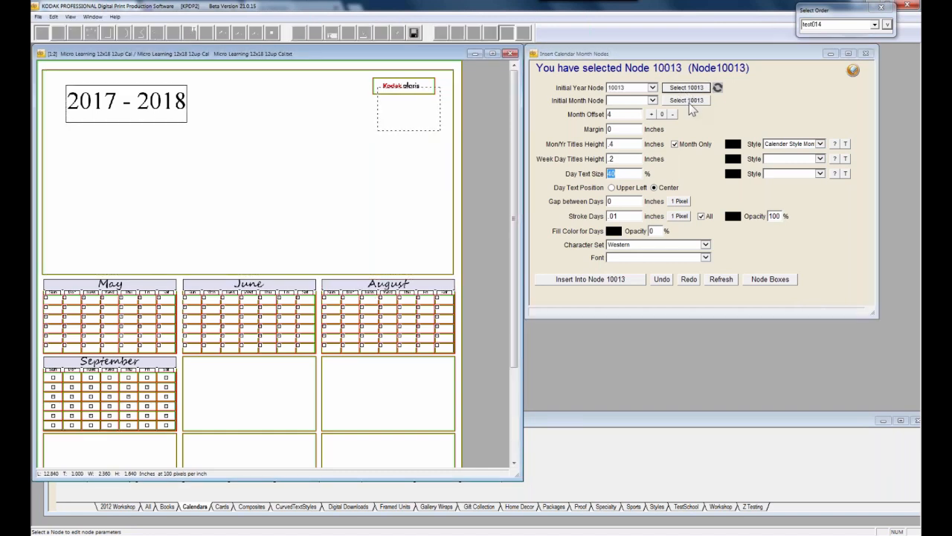
left_click(689, 103)
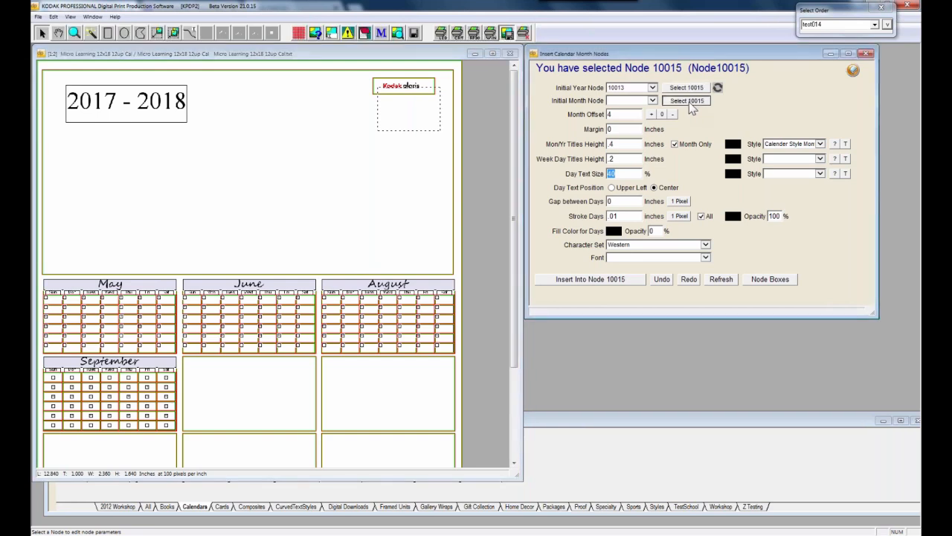
left_click(343, 293)
Delete the August and September calendars along with all their day cells
left_click(445, 348, "shift")
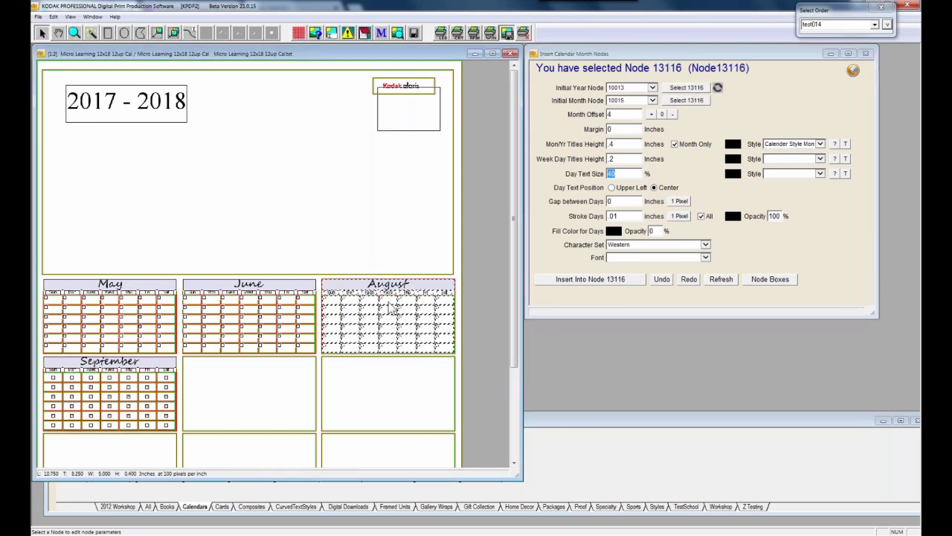
key("Delete")
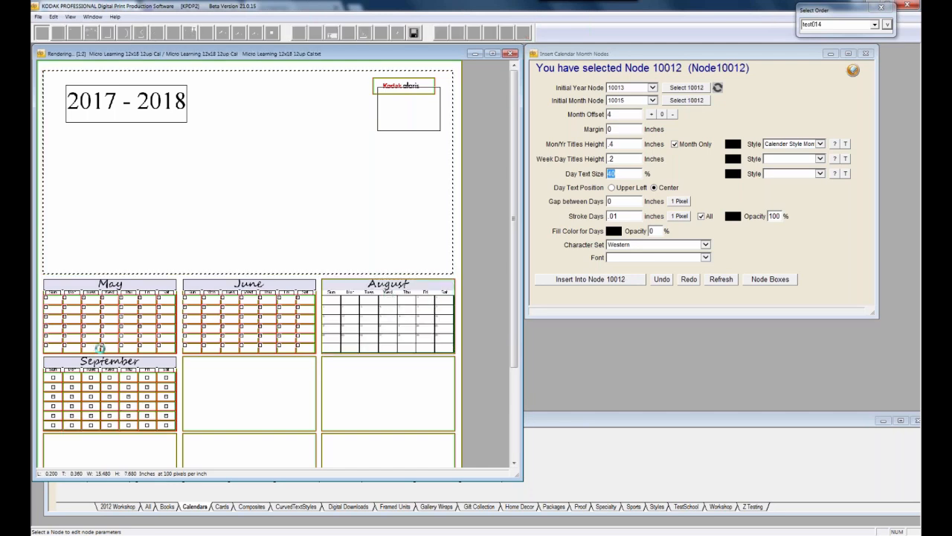
left_click(117, 387)
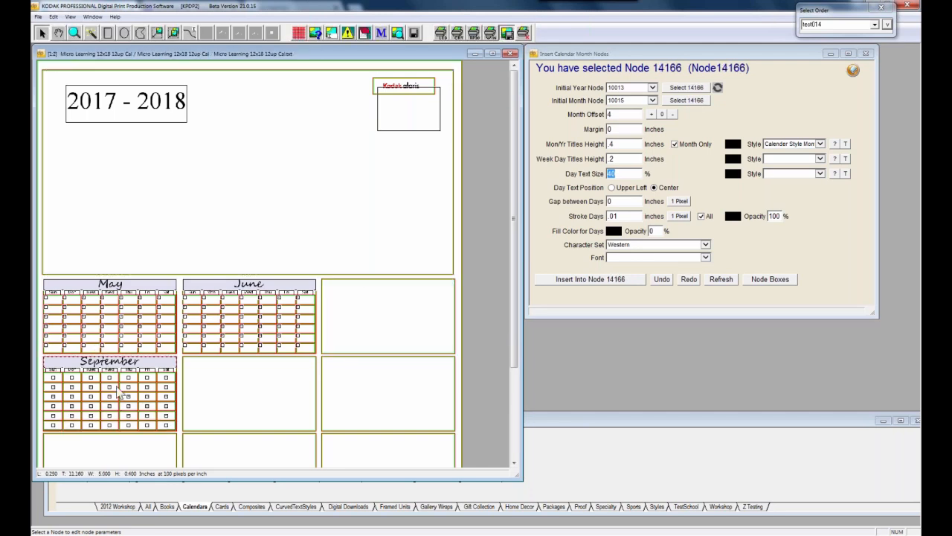
left_click(171, 427, "shift")
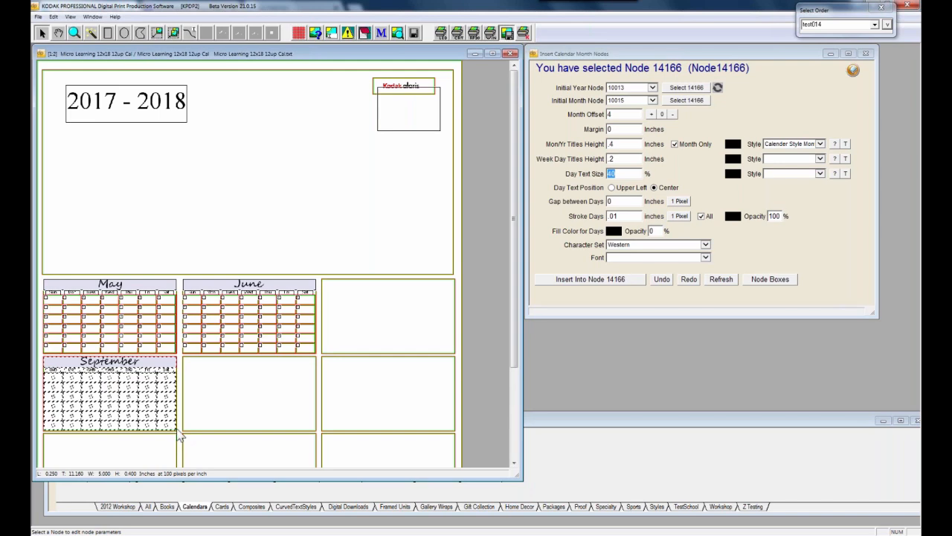
key("Delete")
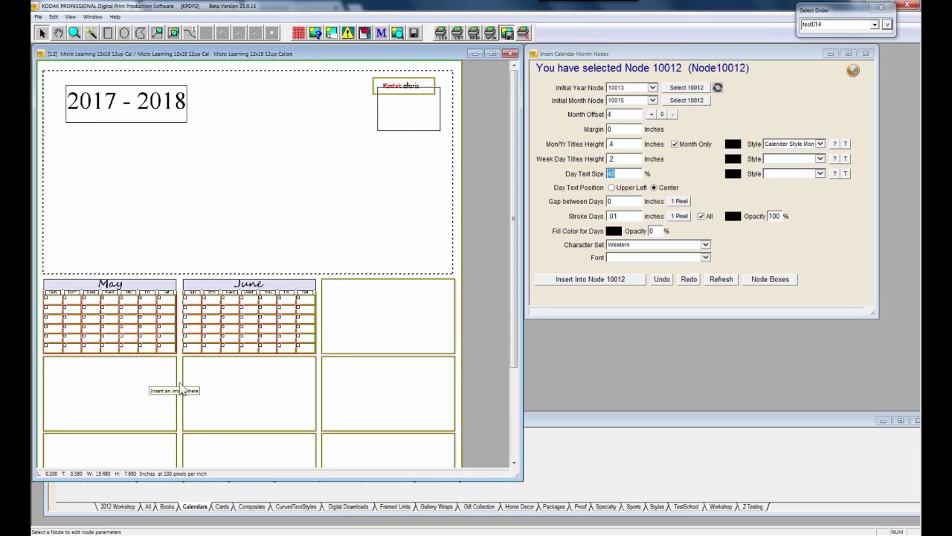
left_click(360, 324)
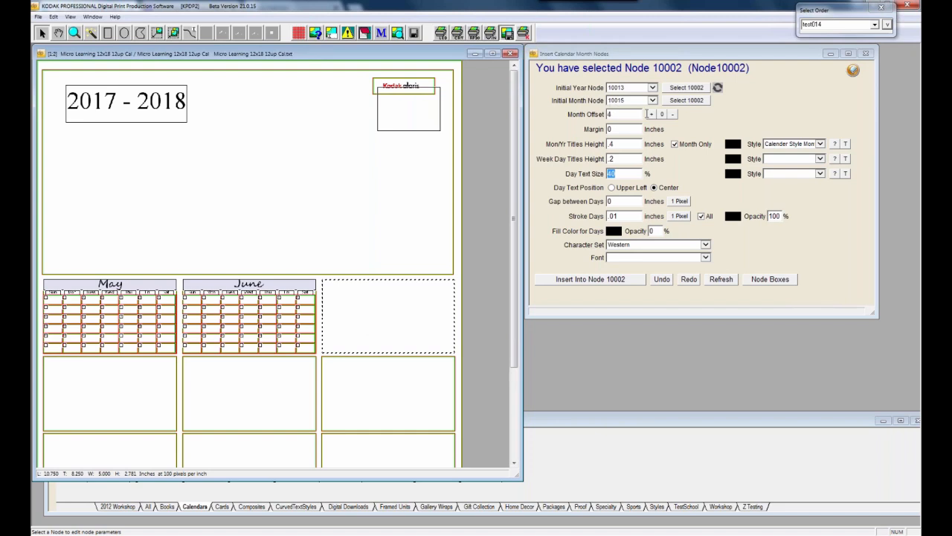
Enter 0 as the Month Offset for the box right of June
left_click(613, 114)
type("0")
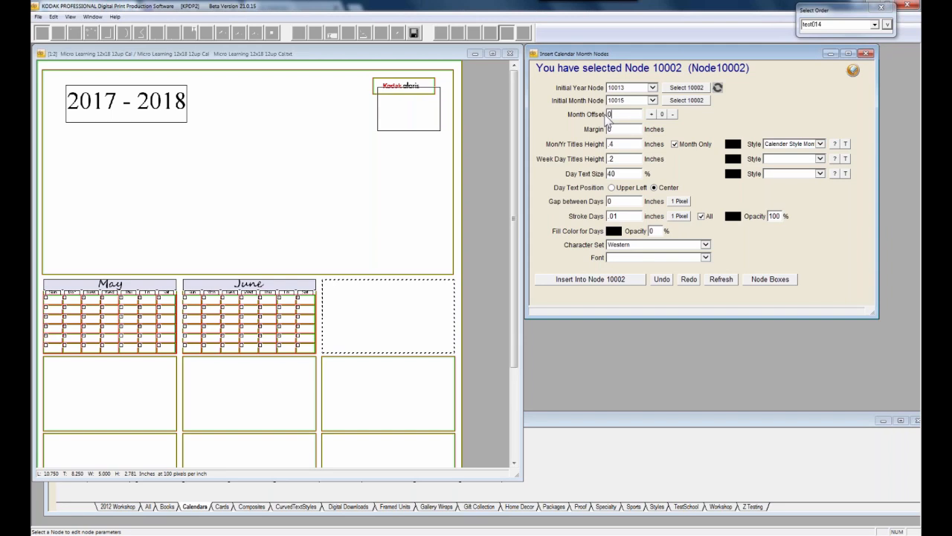
Close the Insert Calendar Month Nodes dialog and the Micro Learning layout without saving
left_click_drag(621, 54, 581, 69)
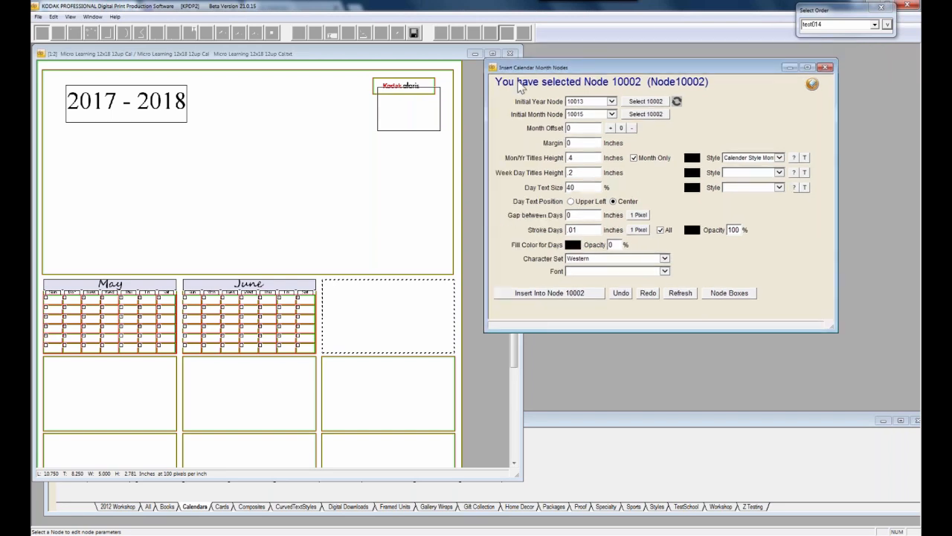
left_click_drag(520, 85, 521, 81)
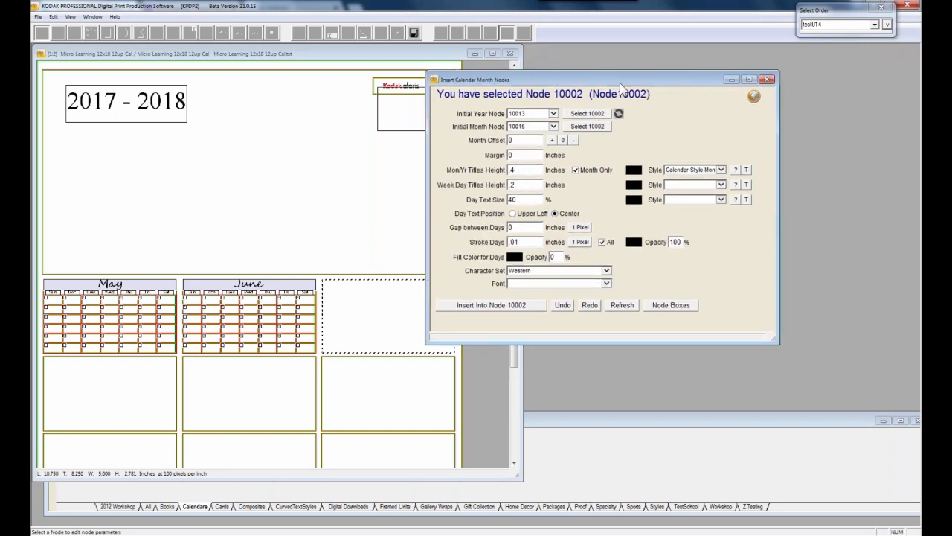
left_click_drag(620, 84, 709, 62)
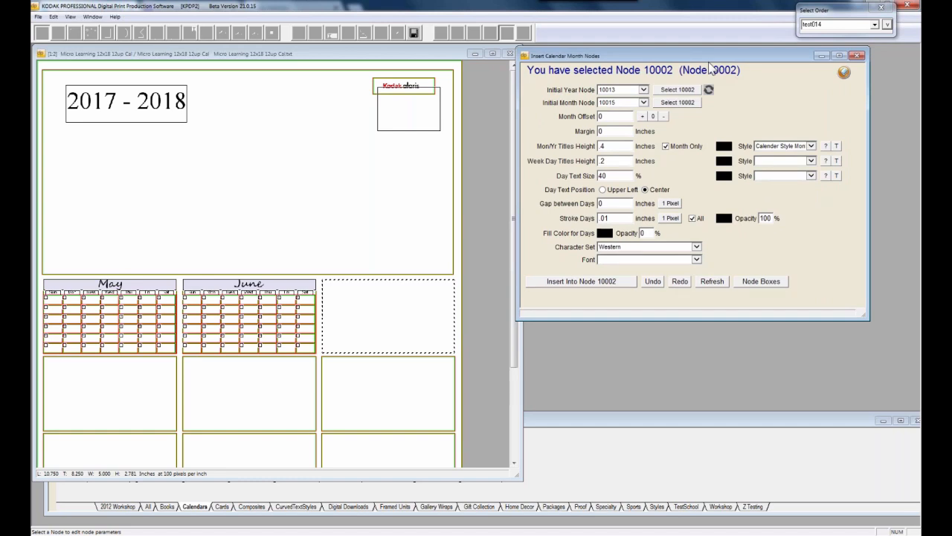
left_click(858, 55)
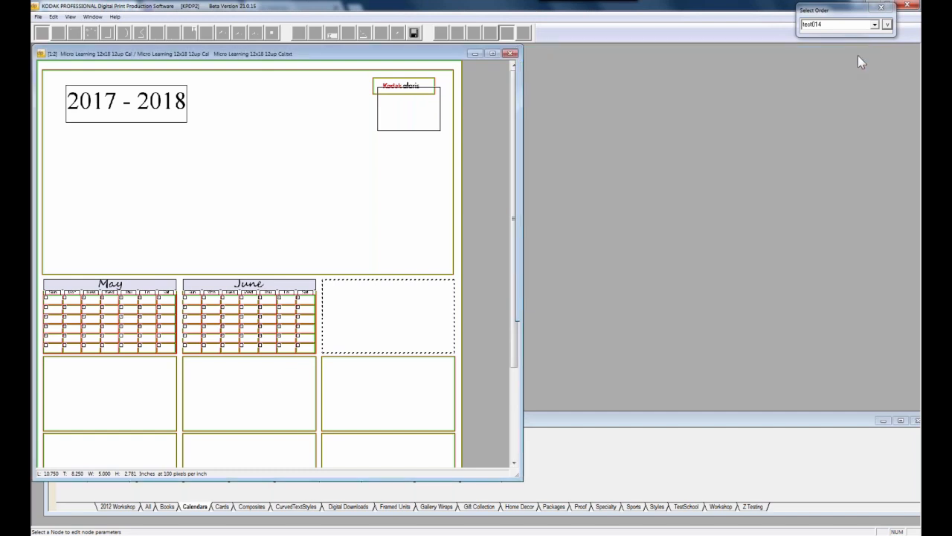
left_click(510, 56)
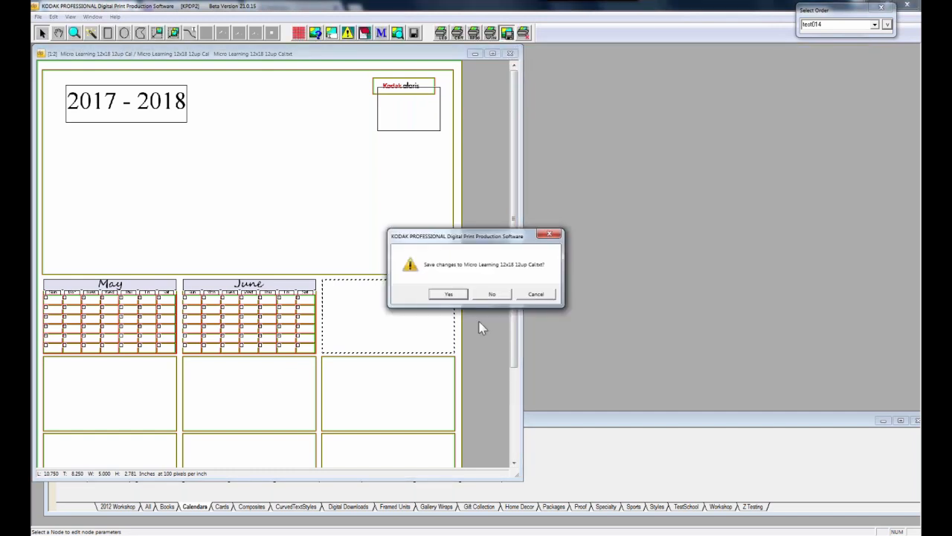
left_click(489, 296)
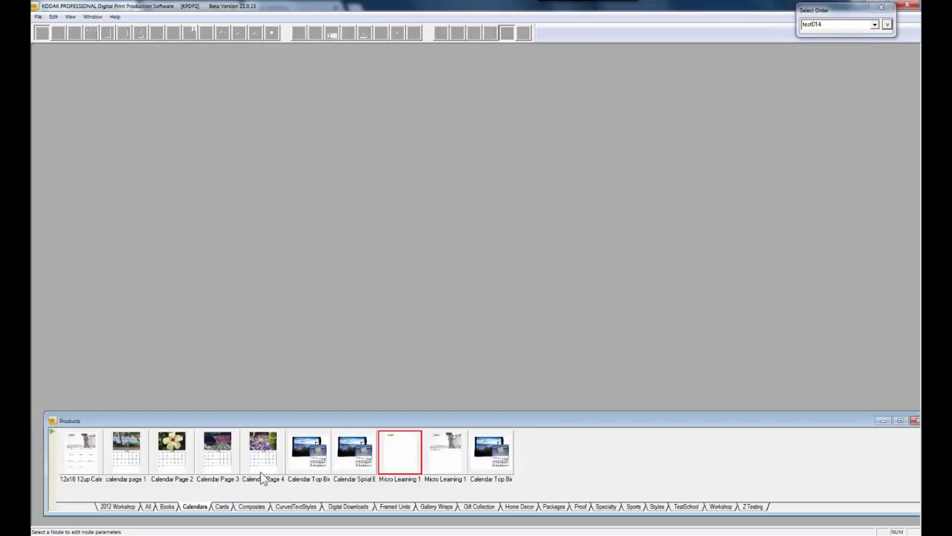
Open the Calendar Page 4 product and select its June 2018 title node
left_click(262, 473)
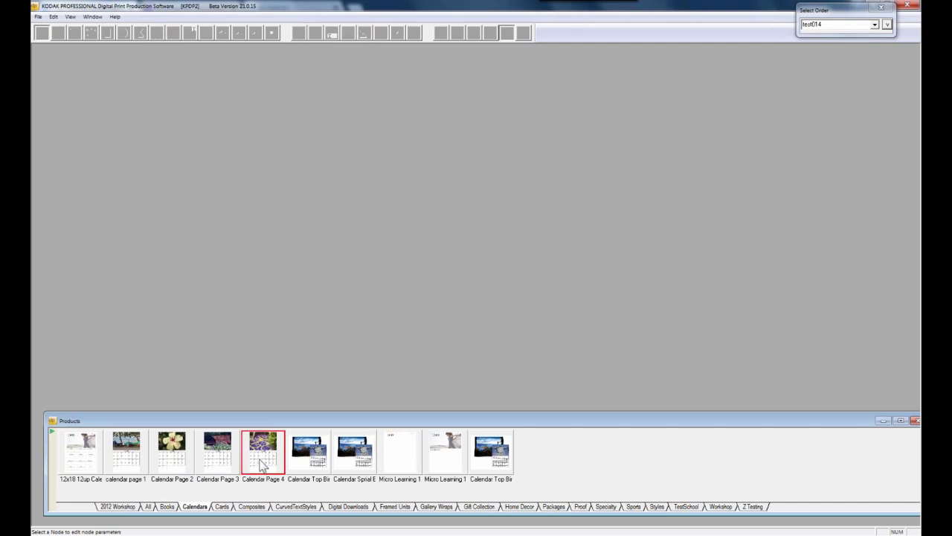
double_click(262, 465)
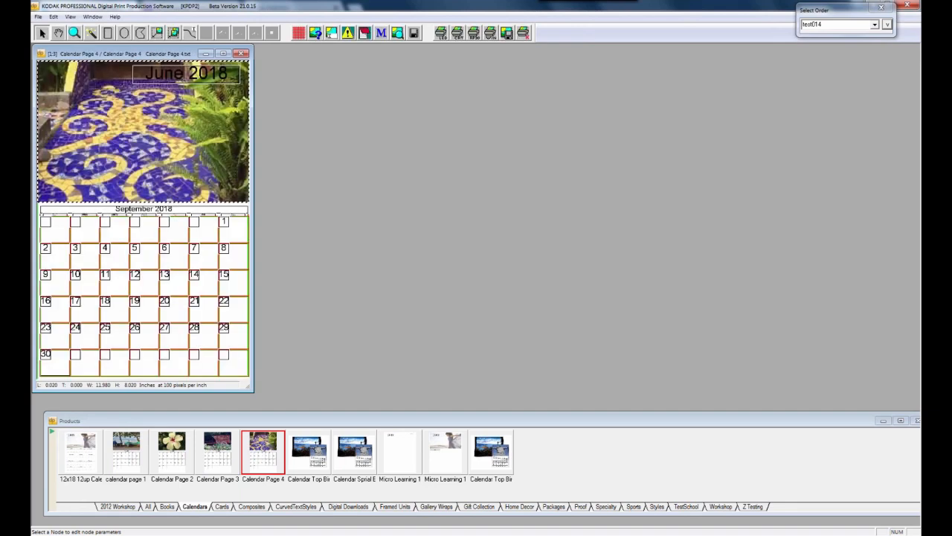
left_click(196, 94)
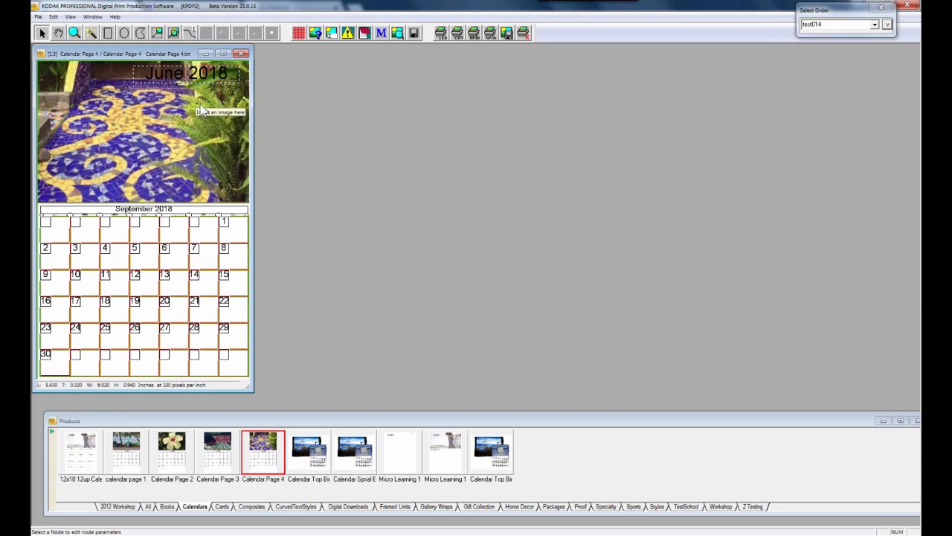
Inspect the June 2018 text node's properties, selecting three calendar products meanwhile
right_click(197, 99)
left_click(216, 106)
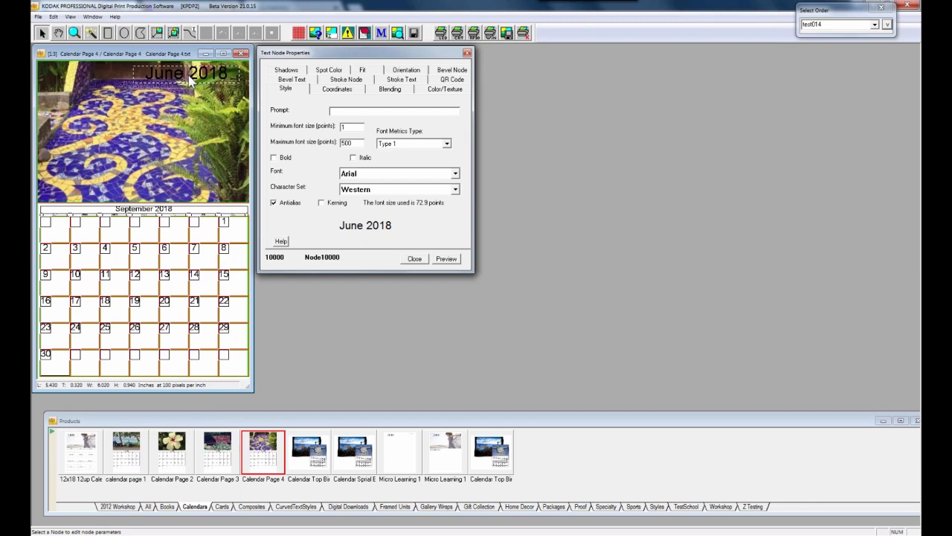
left_click(498, 461)
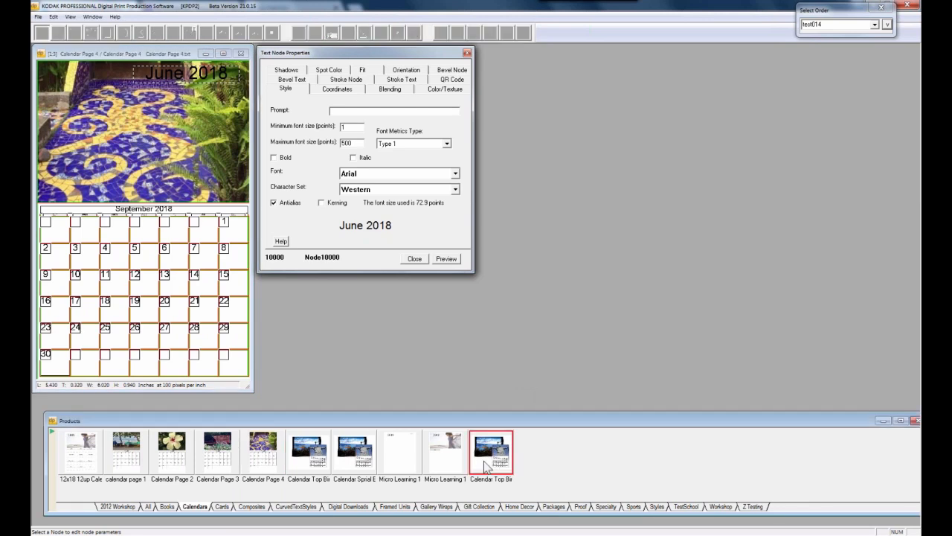
left_click(354, 465, "ctrl")
left_click(309, 467, "ctrl")
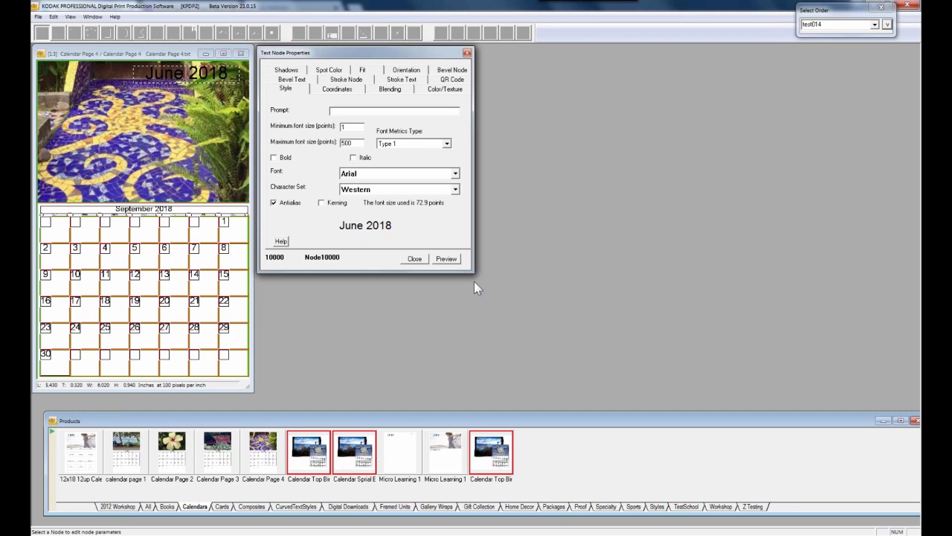
left_click(467, 52)
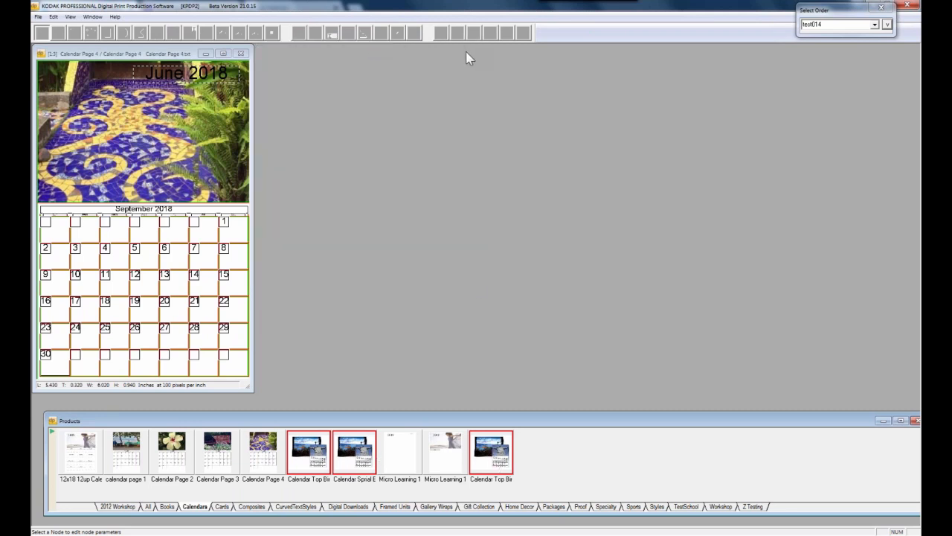
left_click(106, 54)
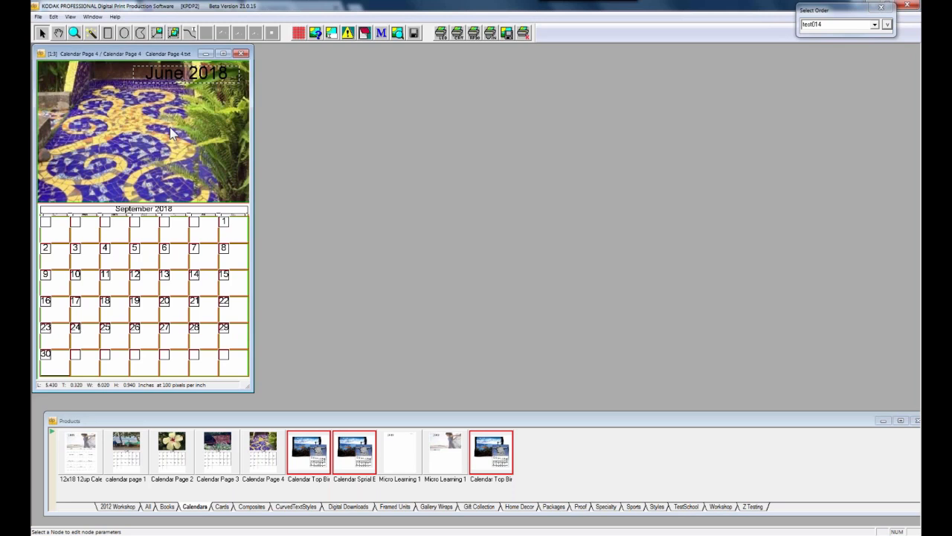
Edit the June 2018 title and highlight Banner in its field code
left_click(140, 215)
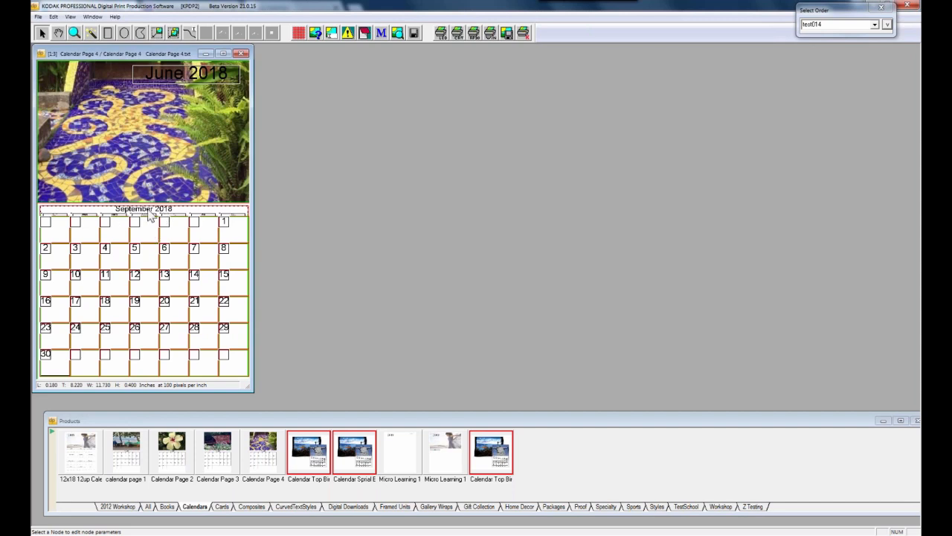
left_click(209, 84)
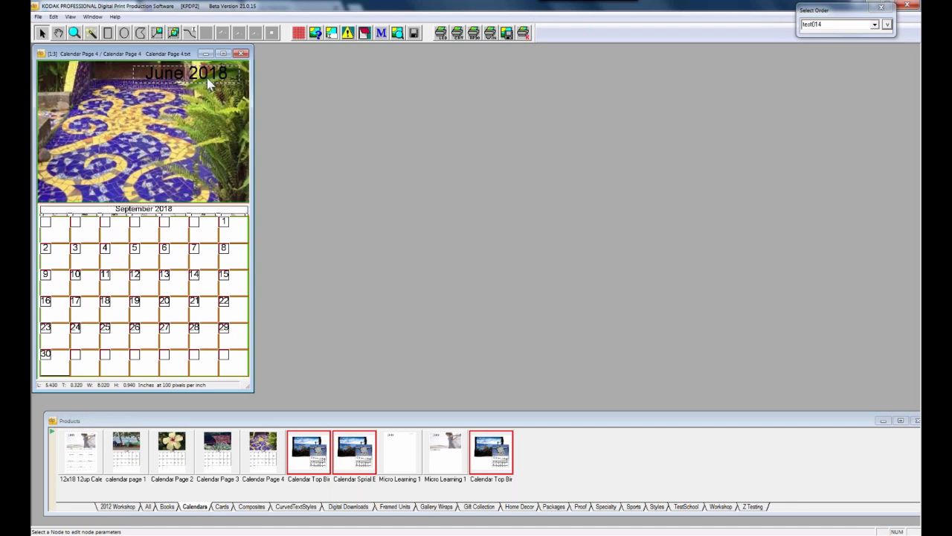
double_click(210, 84)
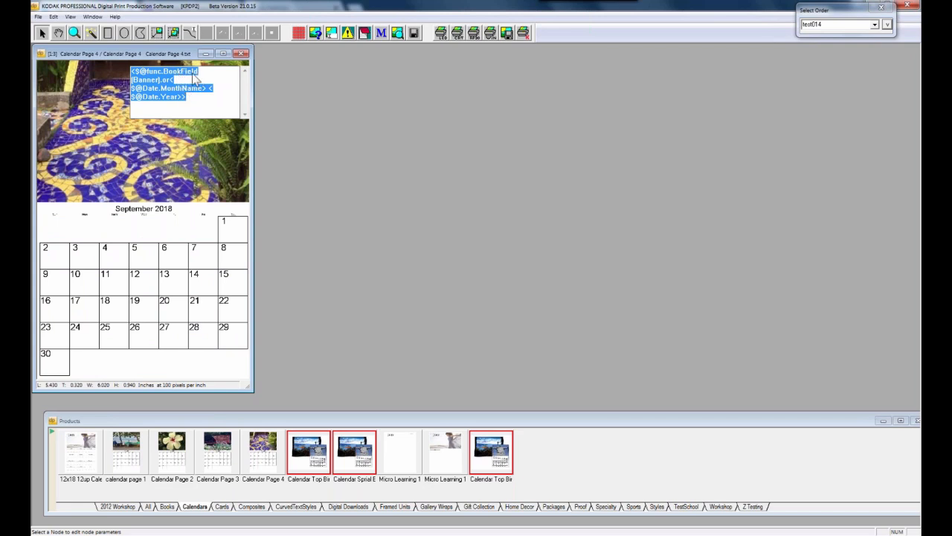
left_click_drag(132, 79, 158, 86)
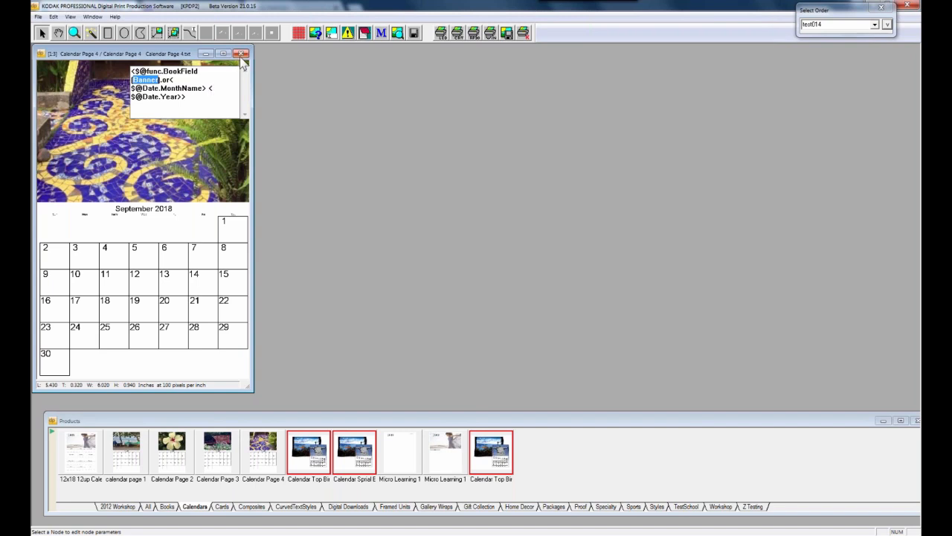
Close Calendar Page 4 and show the TestSchool products
left_click(113, 113)
left_click(241, 54)
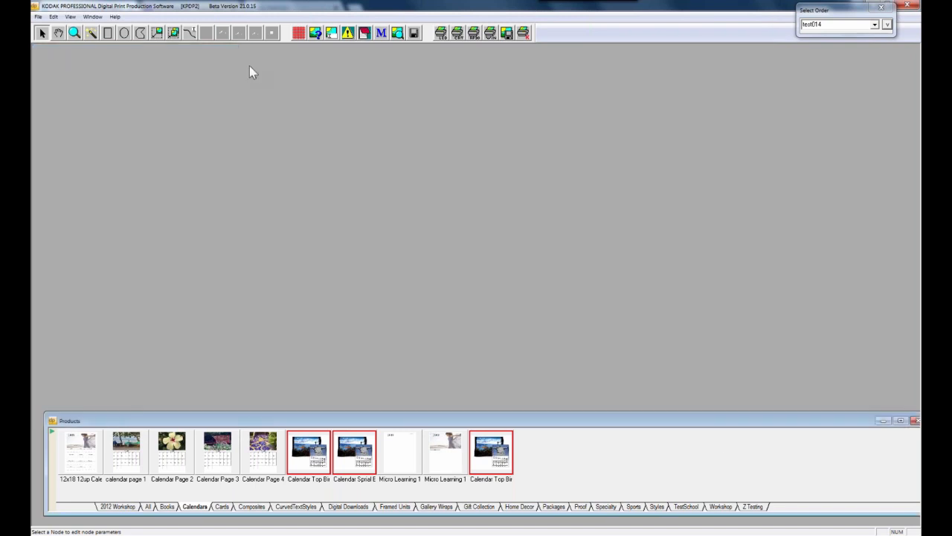
left_click_drag(698, 420, 670, 316)
left_click(654, 404)
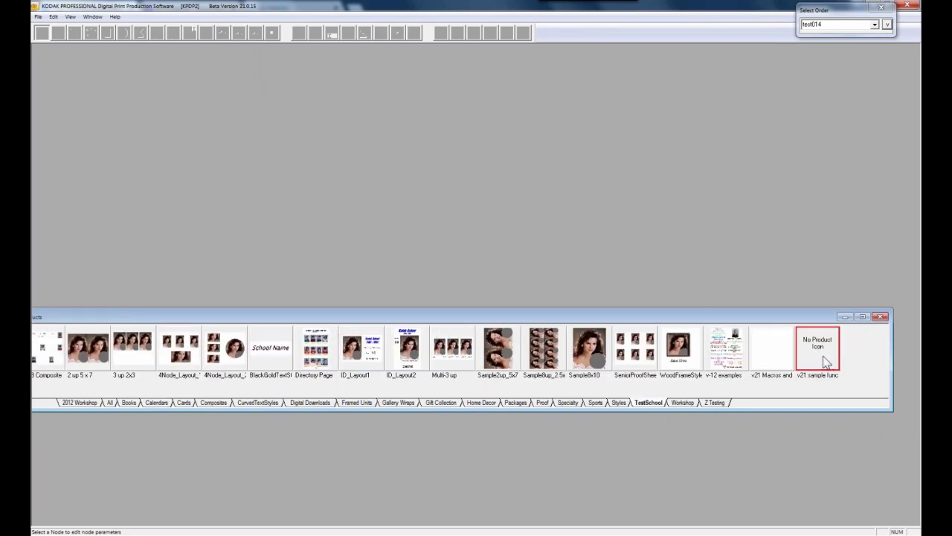
Open v21 sample functions and macros, widen and reposition its window, and select the Relative Image Crop node
double_click(818, 350)
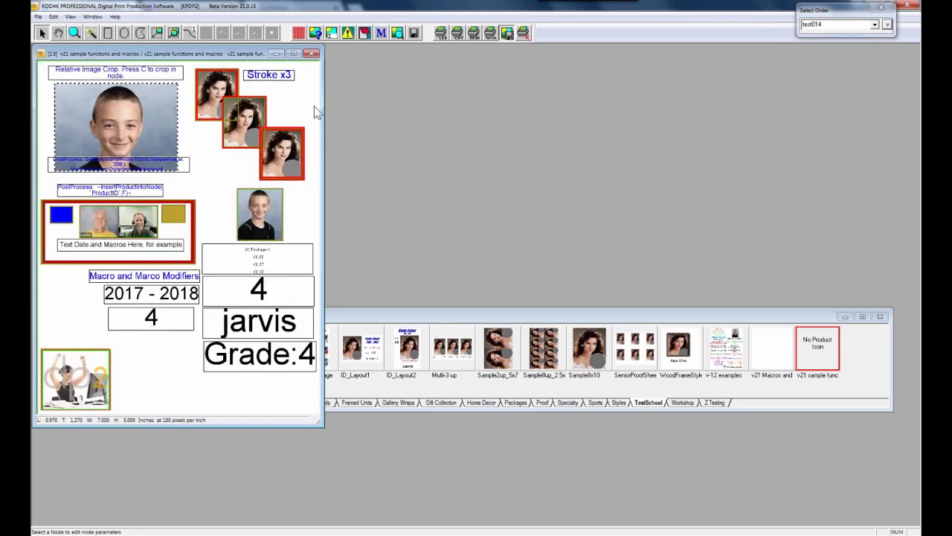
left_click_drag(323, 111, 351, 113)
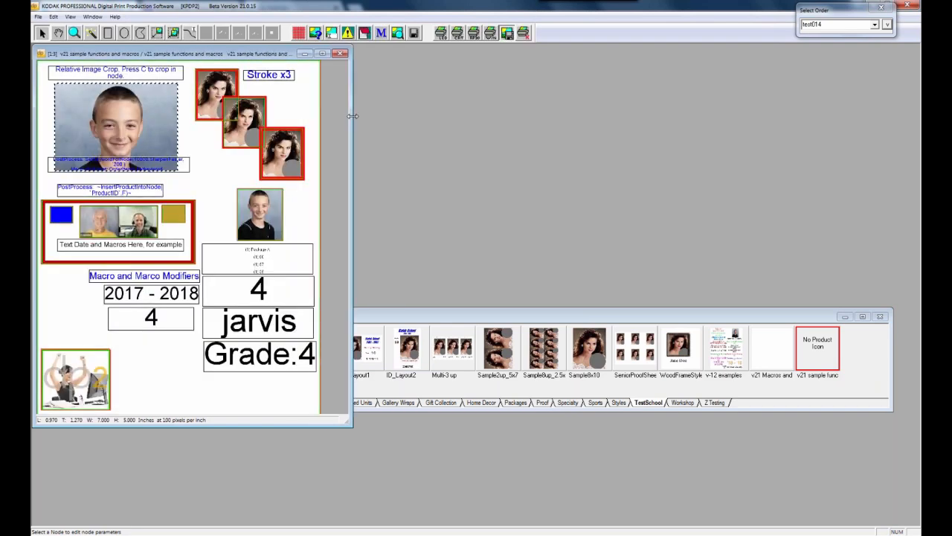
left_click_drag(116, 59, 147, 71)
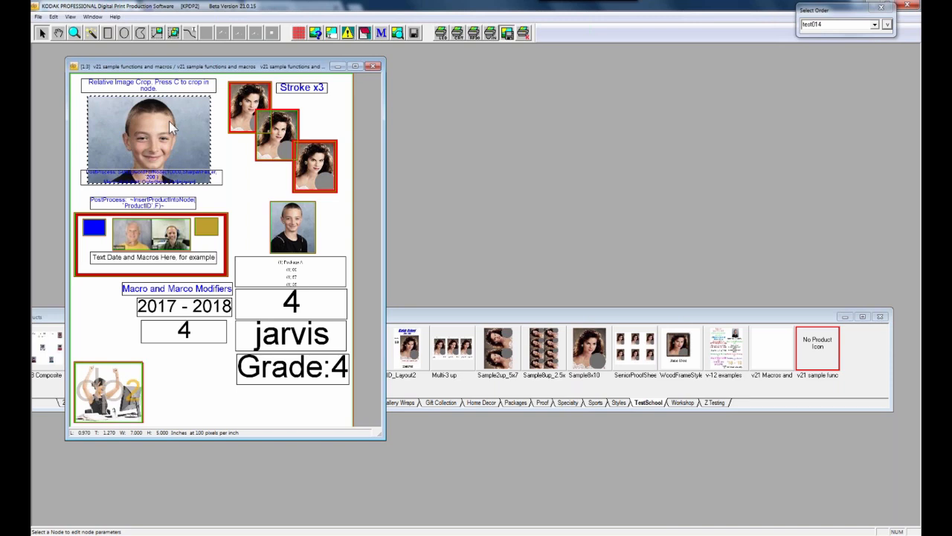
left_click(149, 91)
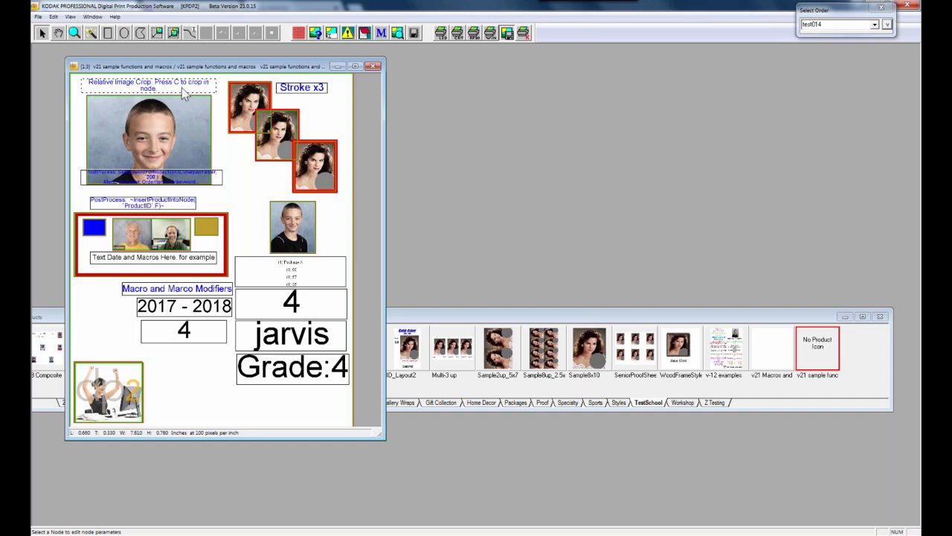
Load the 2018 Sample School order (search 201) and display its student images
left_click(884, 26)
type("2018")
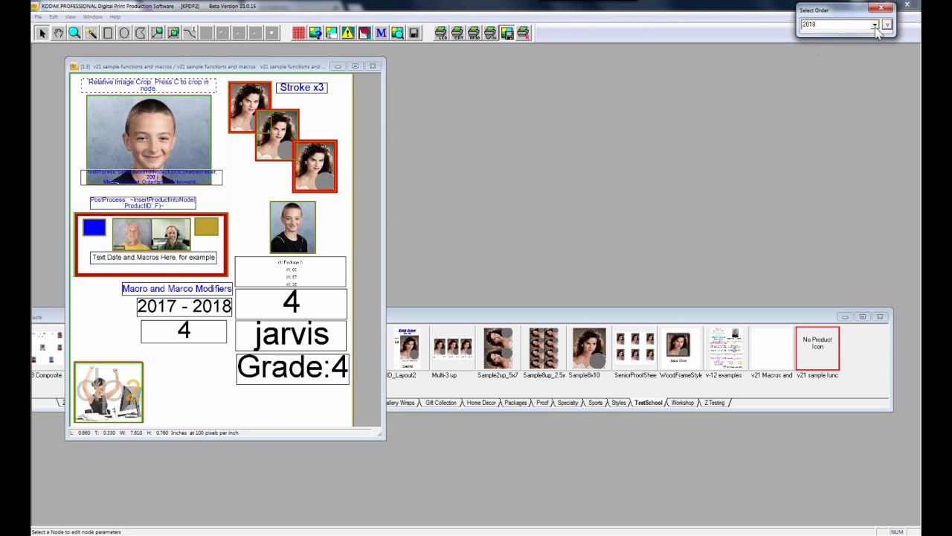
left_click(875, 25)
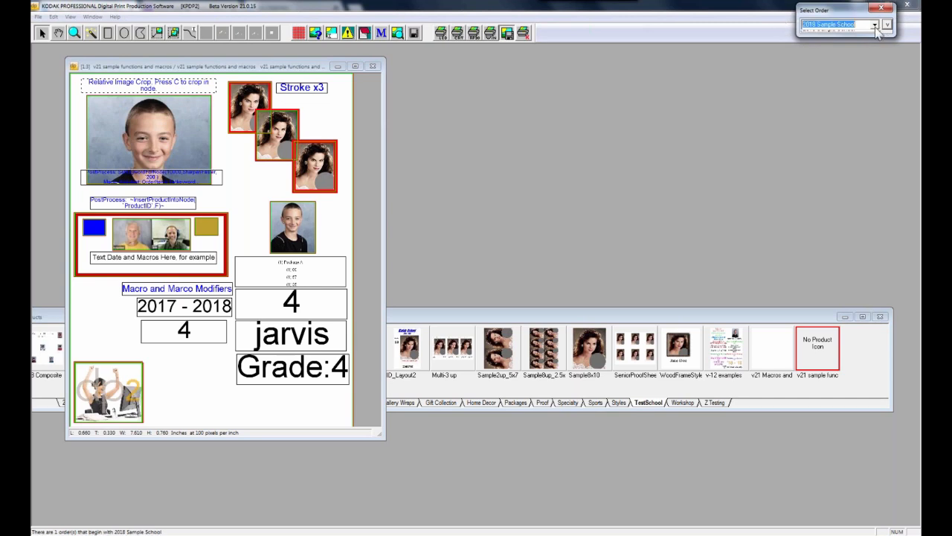
left_click(869, 36)
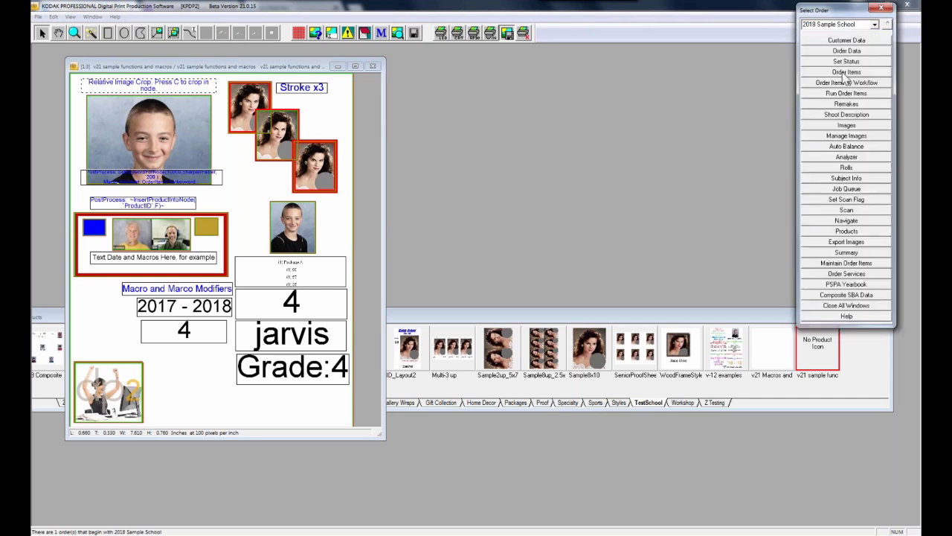
left_click(845, 127)
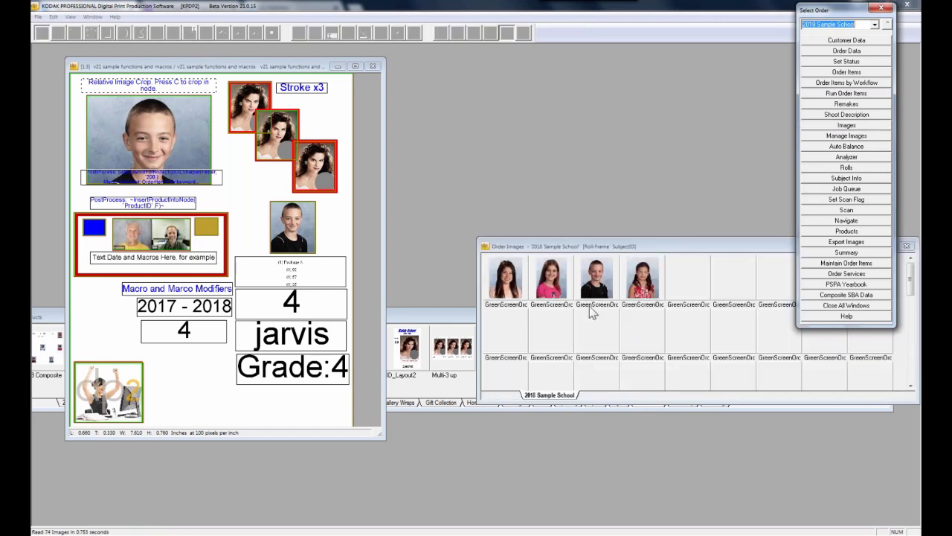
Show the third student's Subject Info record, then select the boy's photo node in the layout
right_click(598, 295)
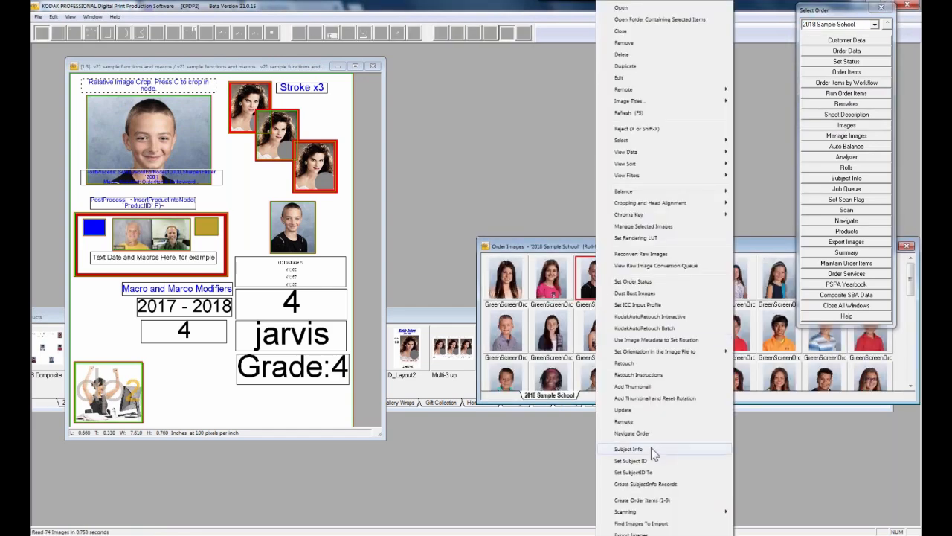
left_click(653, 449)
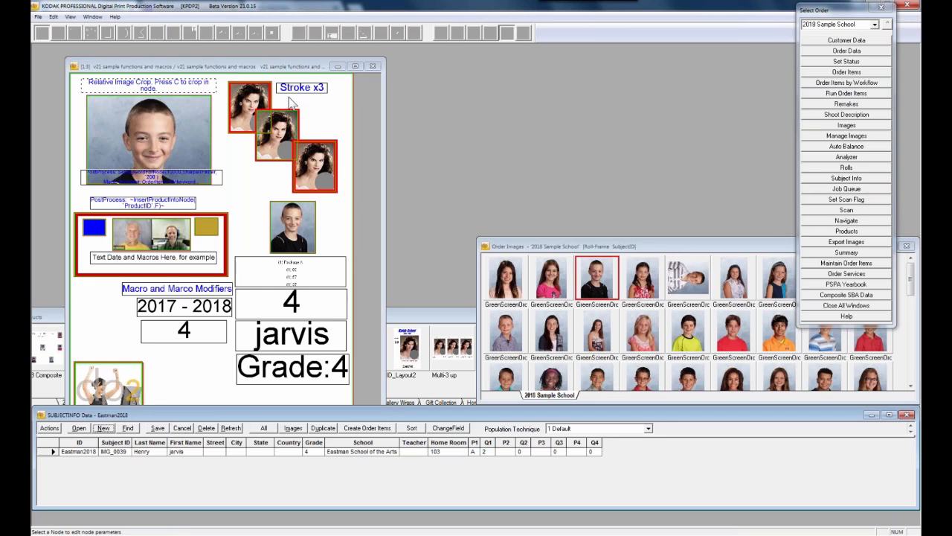
left_click_drag(242, 66, 240, 48)
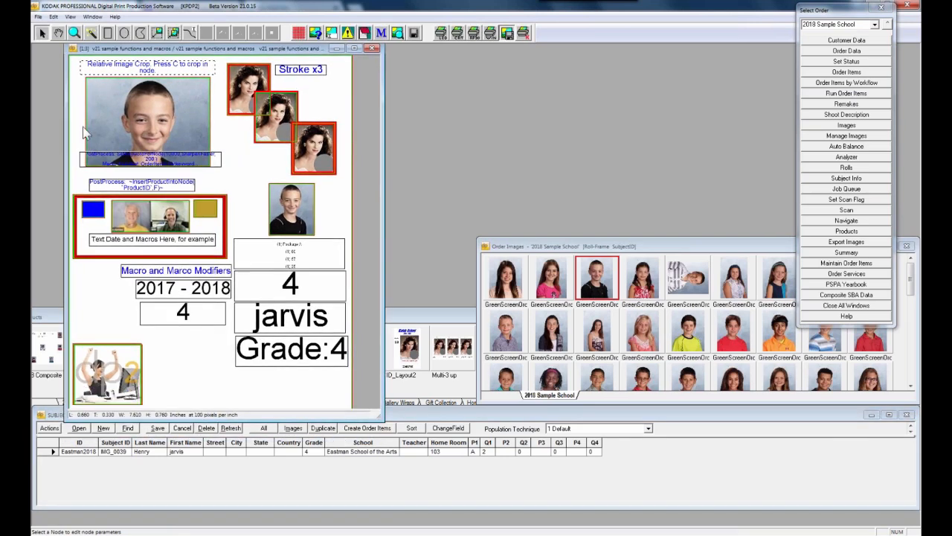
left_click(132, 140)
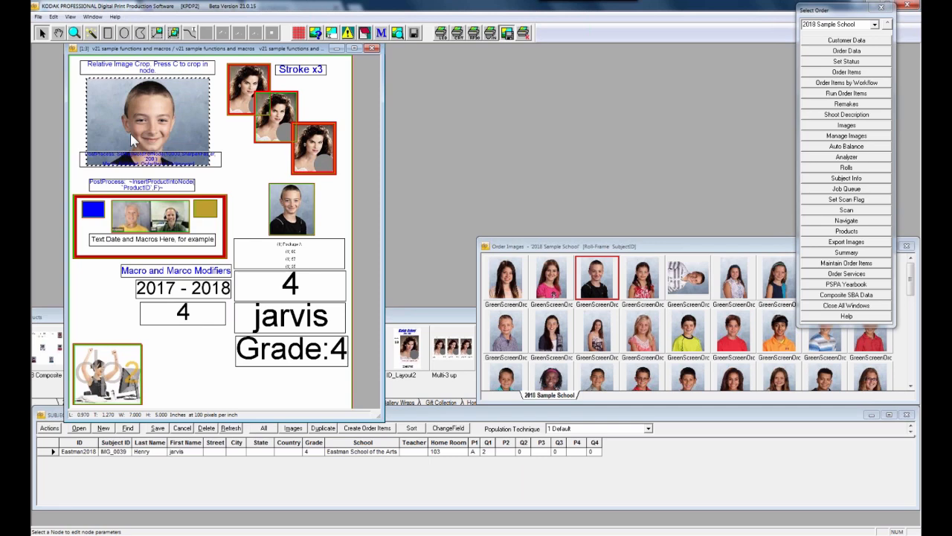
Open the boy node's Crop properties and place order image IMG_0039 beside the layout
right_click(133, 140)
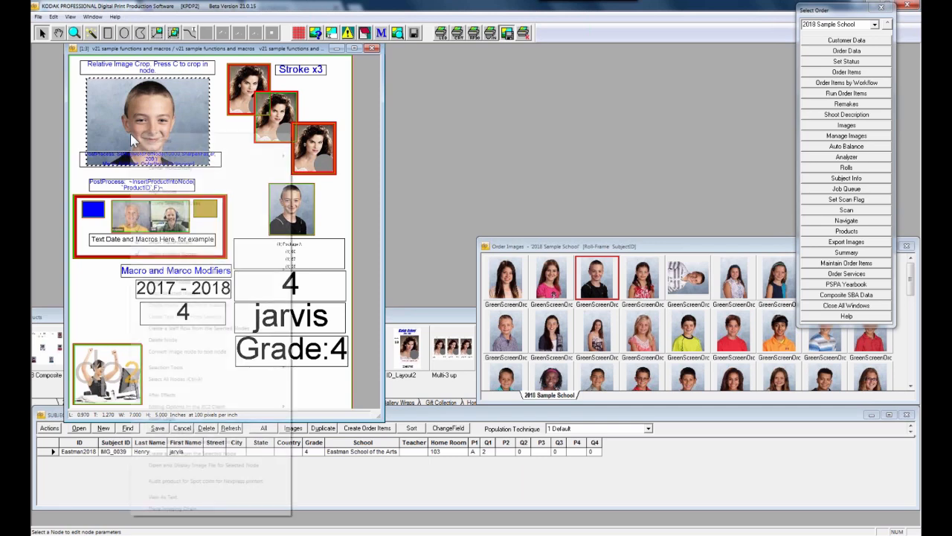
left_click(387, 183)
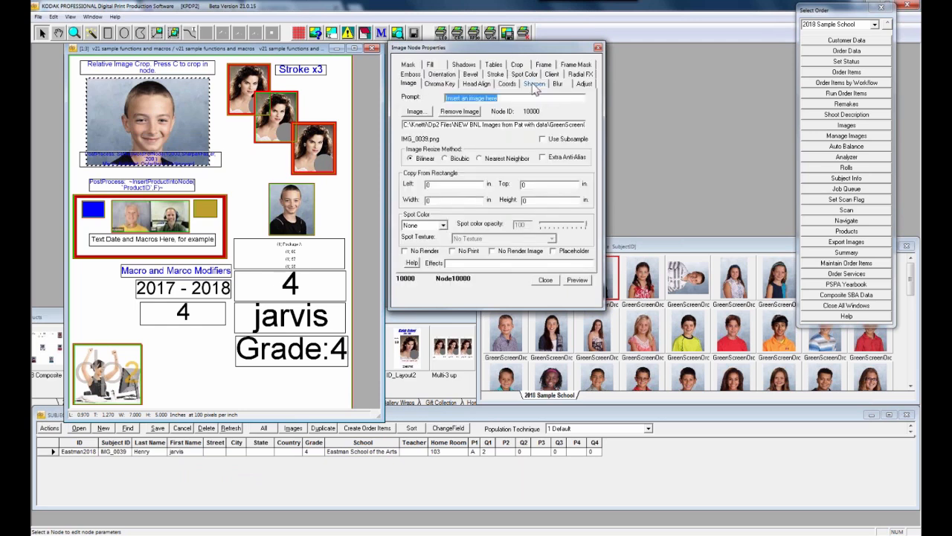
left_click(519, 65)
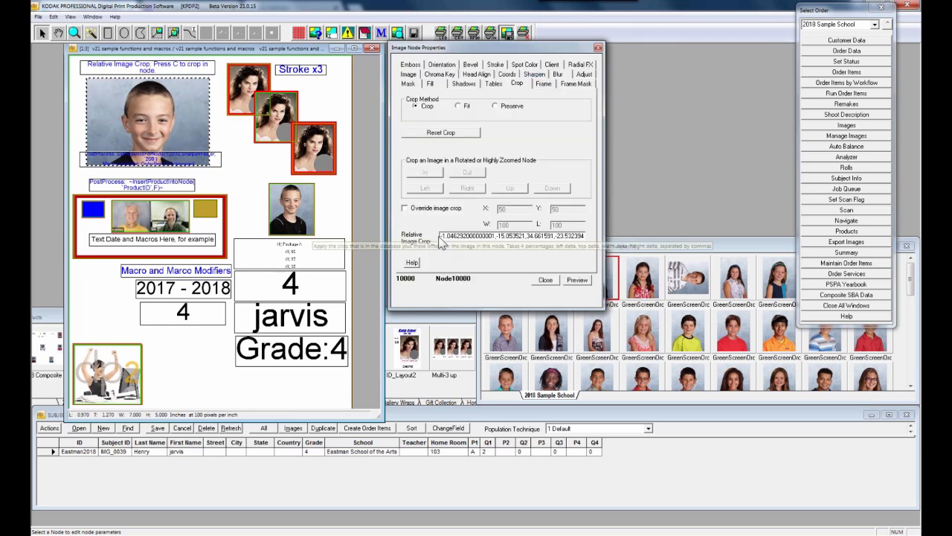
double_click(527, 237)
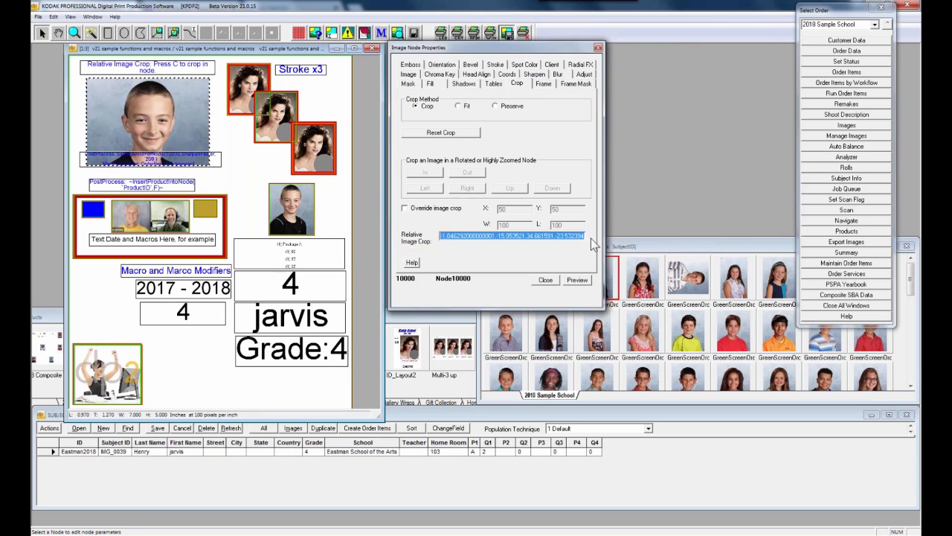
double_click(614, 273)
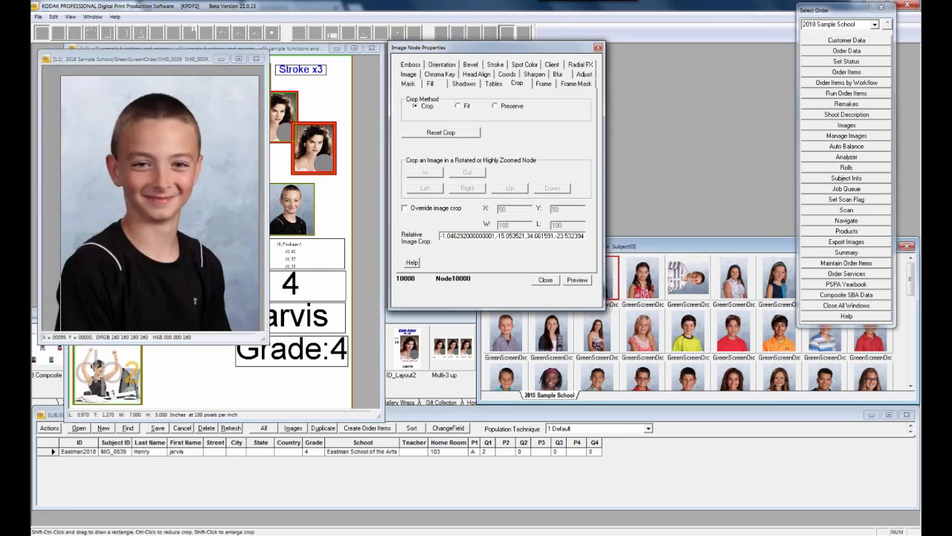
left_click_drag(171, 59, 731, 52)
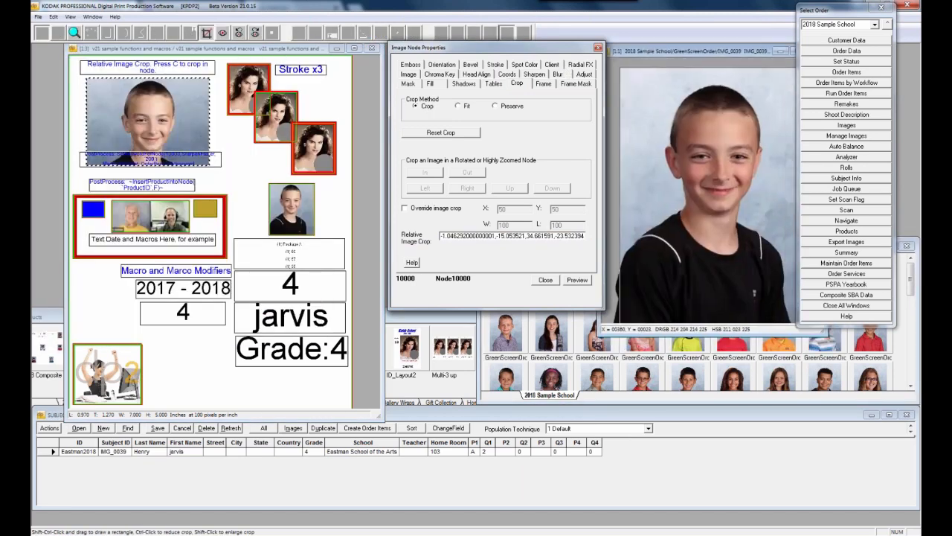
left_click(881, 8)
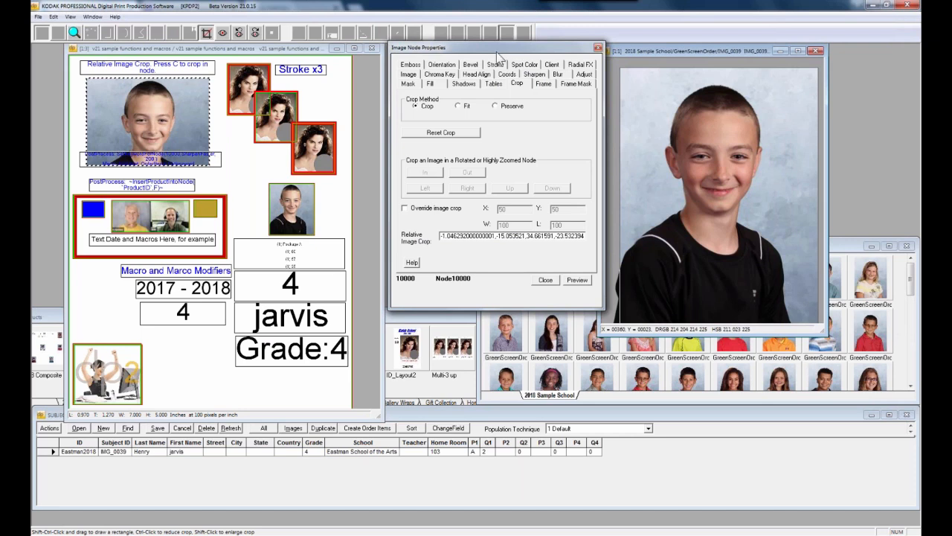
left_click_drag(497, 54, 490, 55)
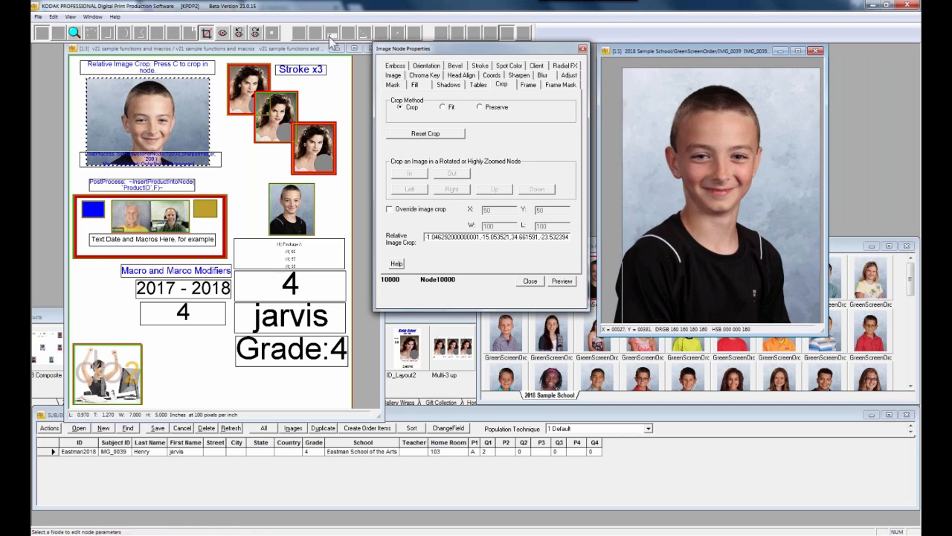
Re-render the layout preview, toggle crop mode on the boy node, and select the page background
left_click(278, 49)
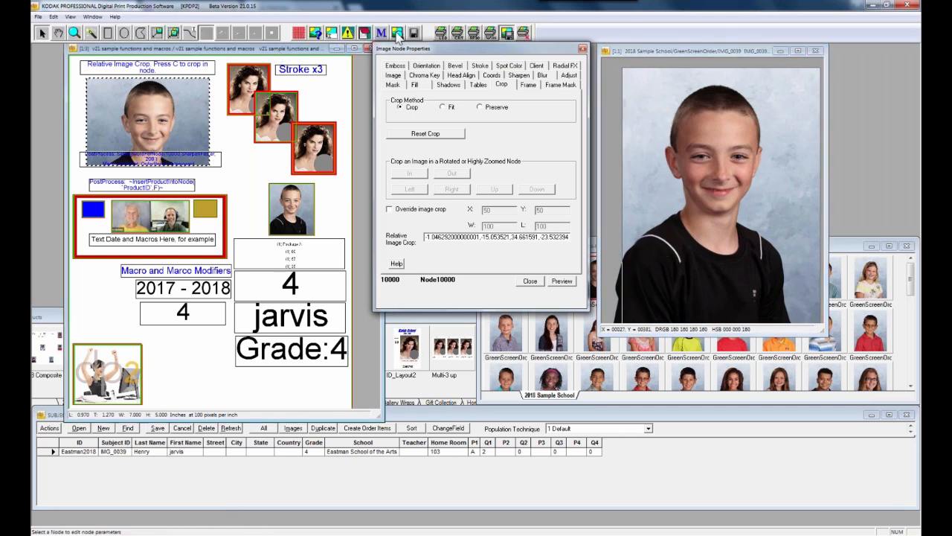
left_click(398, 35)
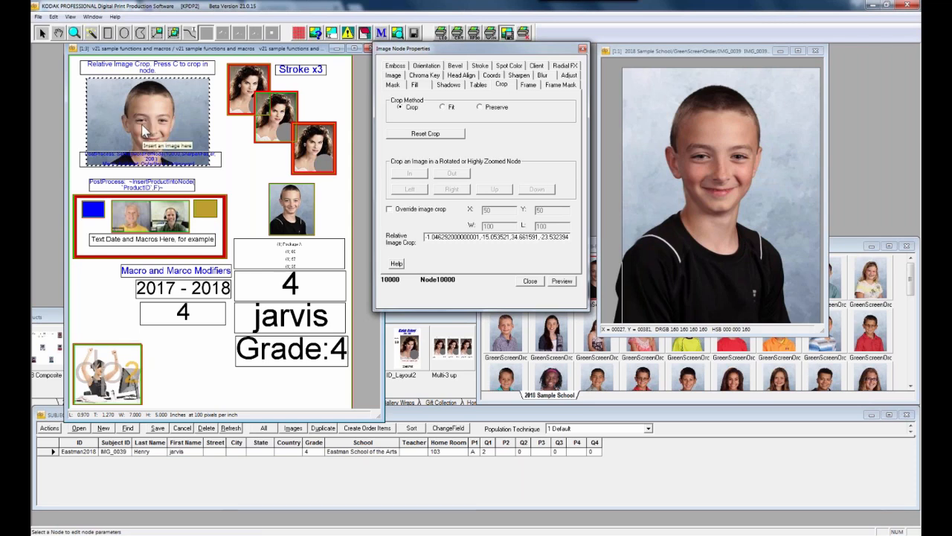
key("c")
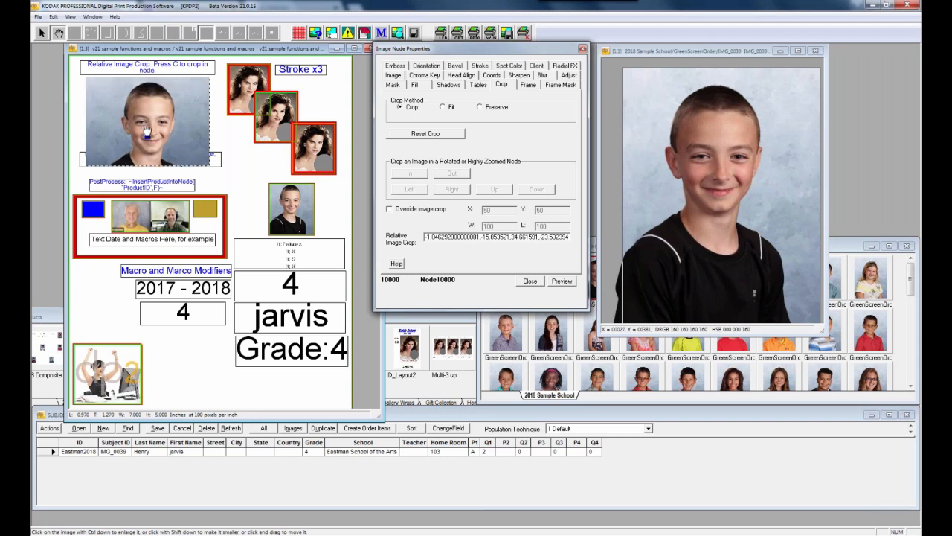
key("c")
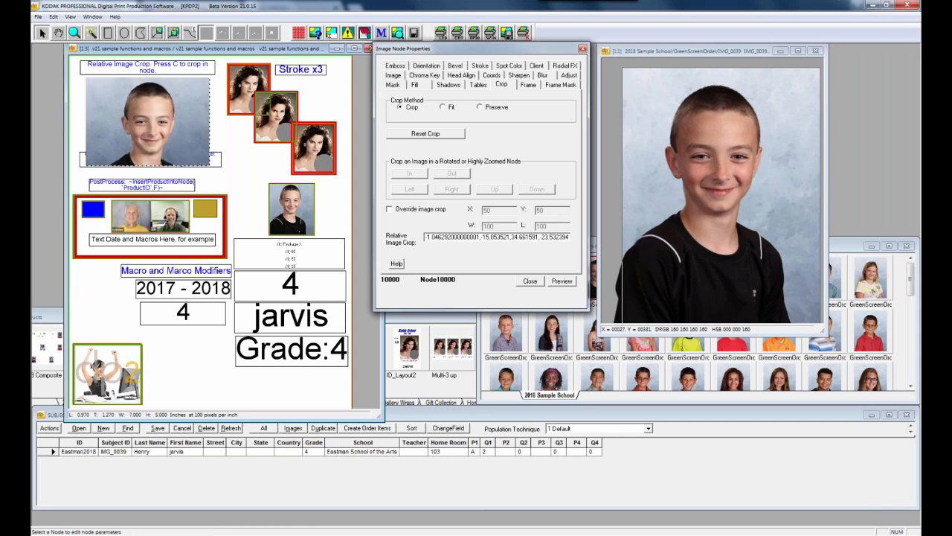
left_click(223, 141)
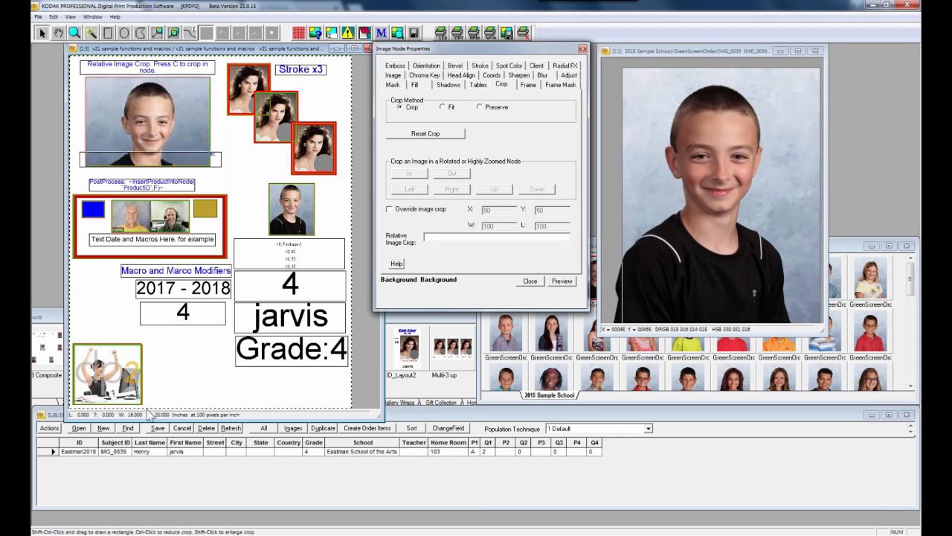
Close the subject data, shrink the Products window, and open Relative Image Crop for the v21 sample product
double_click(42, 416)
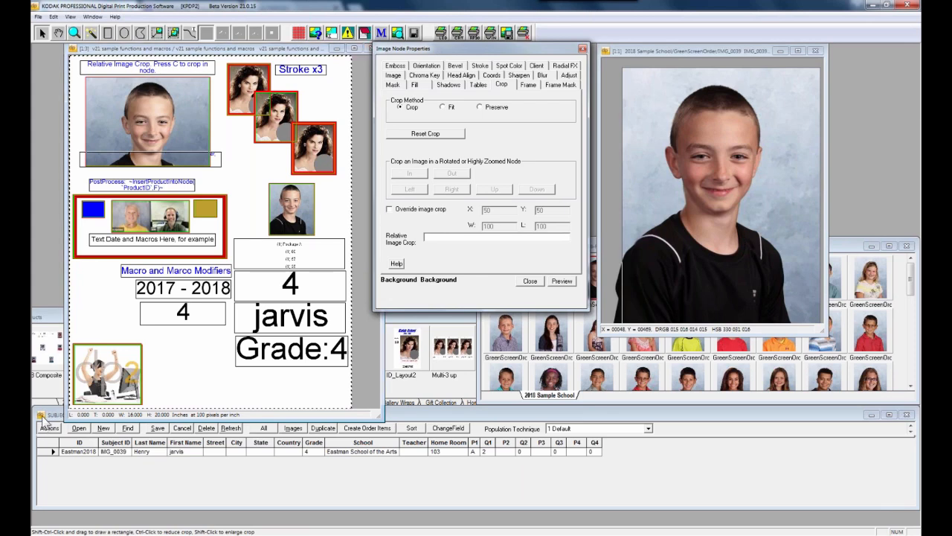
left_click(852, 405)
left_click_drag(657, 314, 658, 418)
double_click(658, 416)
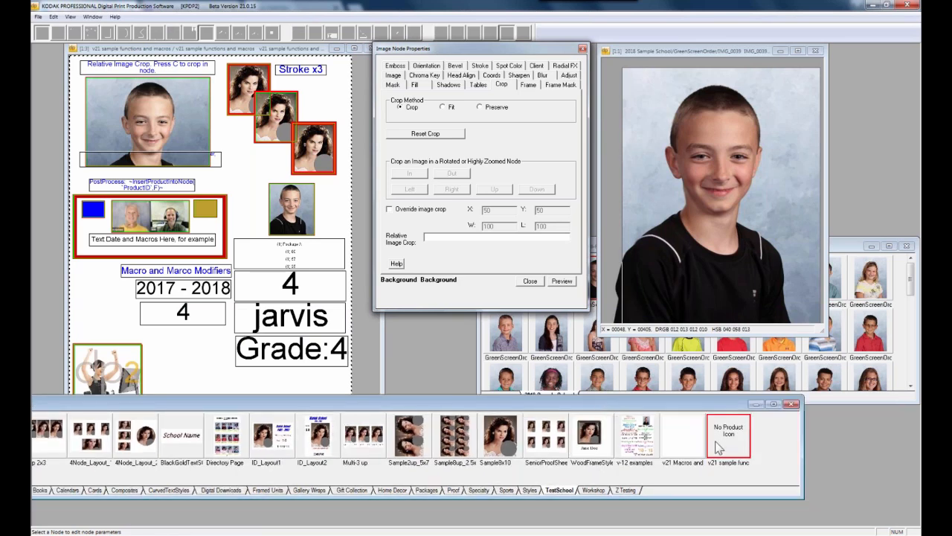
right_click(718, 446)
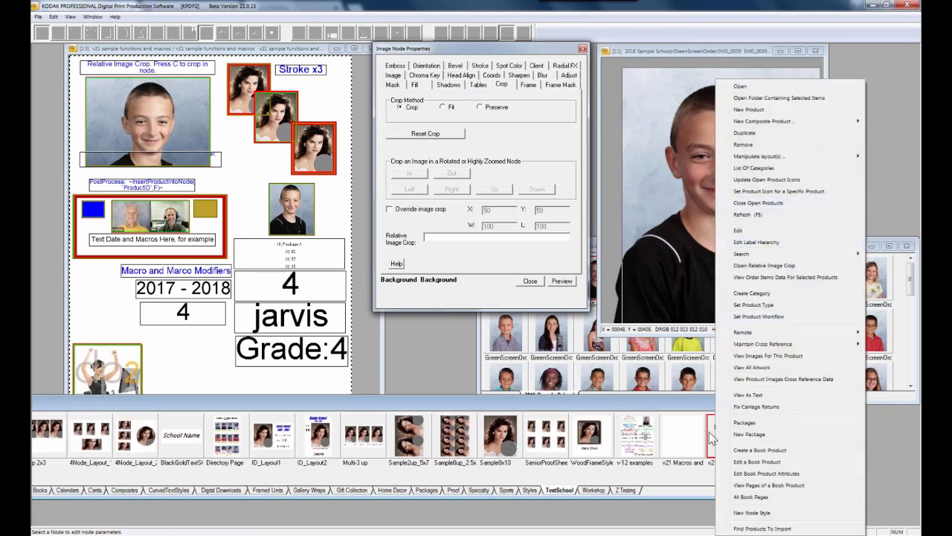
left_click(766, 265)
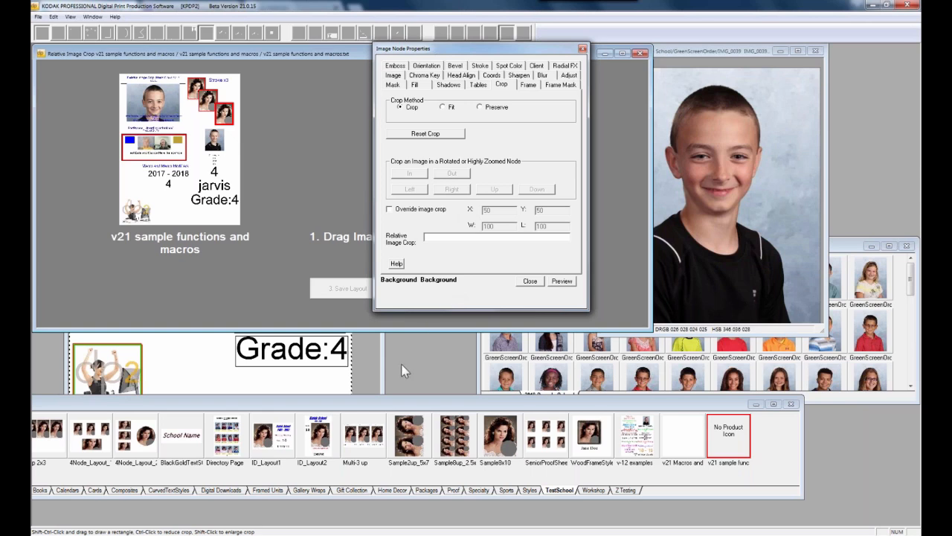
Draw a head-and-shoulders crop rectangle on the student photo in the Relative Image Crop window
left_click_drag(454, 48, 401, 365)
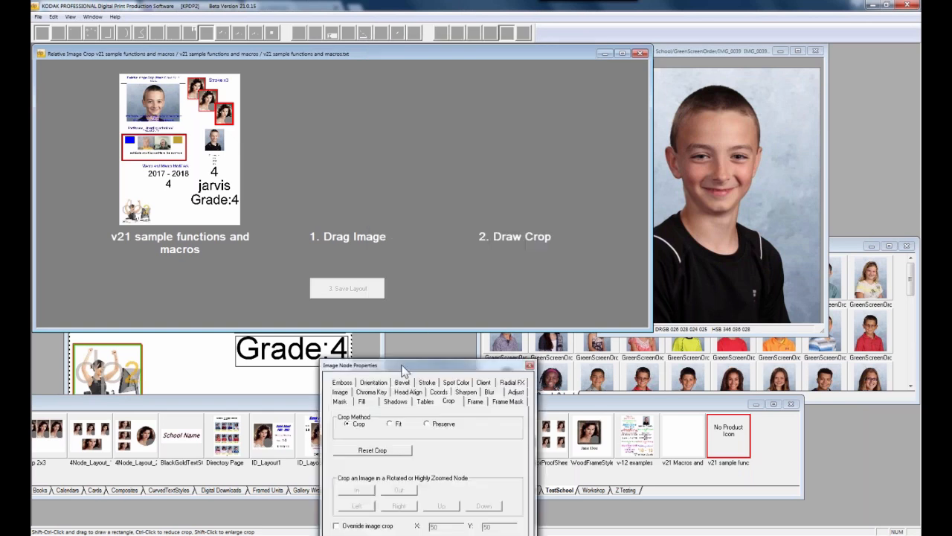
left_click(851, 257)
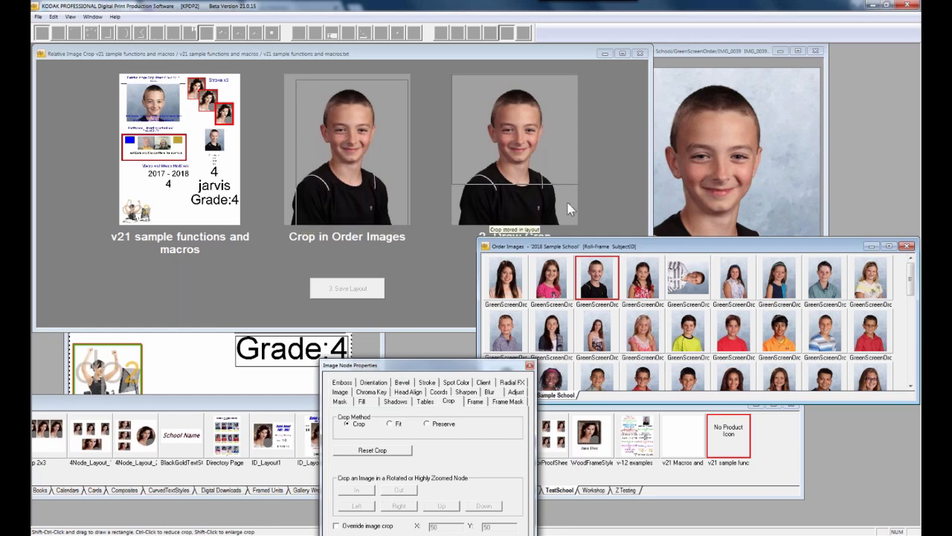
left_click(541, 129)
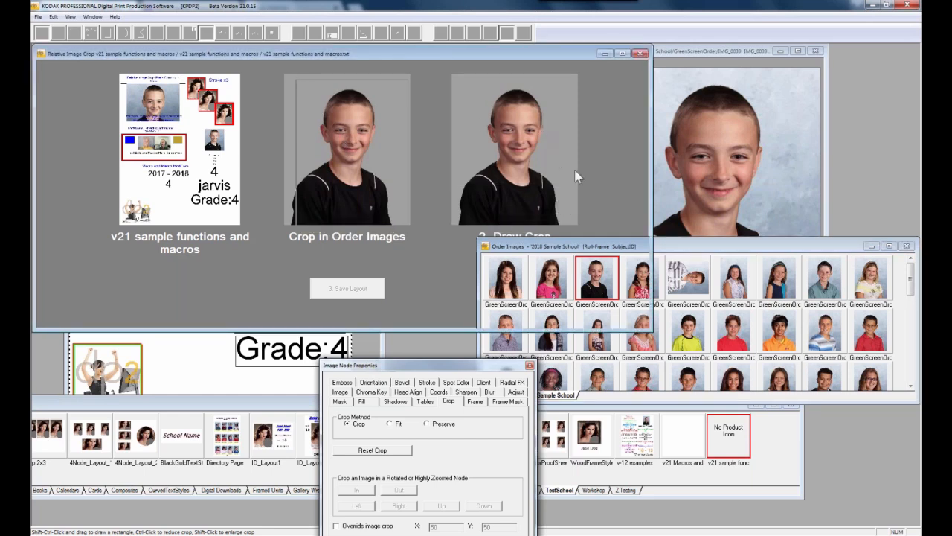
left_click_drag(573, 170, 456, 95)
mouse_move(555, 150)
left_mouse_down()
mouse_move(451, 76)
mouse_move(548, 148)
left_mouse_up()
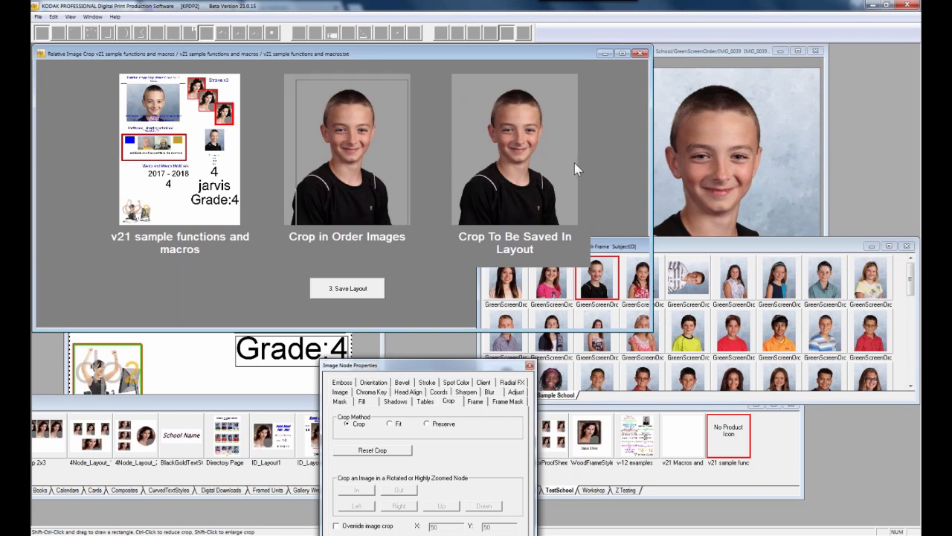
left_click(462, 91)
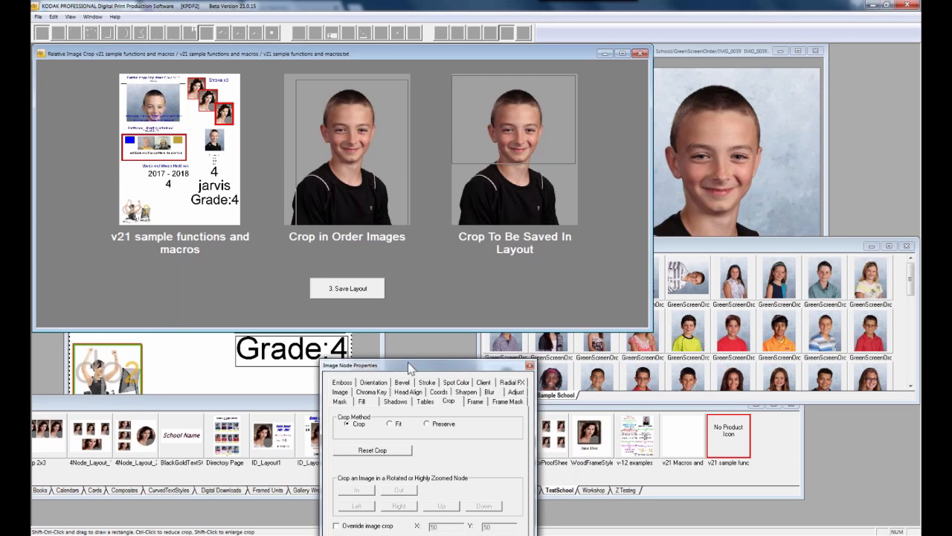
Reselect the boy photo node and highlight its Relative Image Crop value (-1.046292, -15.053521, 34.661591, -23.532394)
left_click_drag(479, 236, 481, 236)
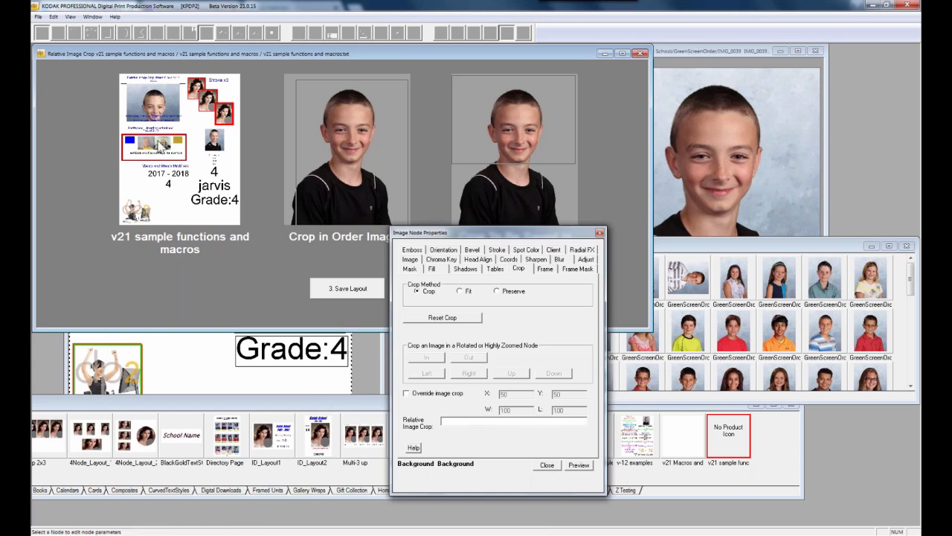
left_click(200, 362)
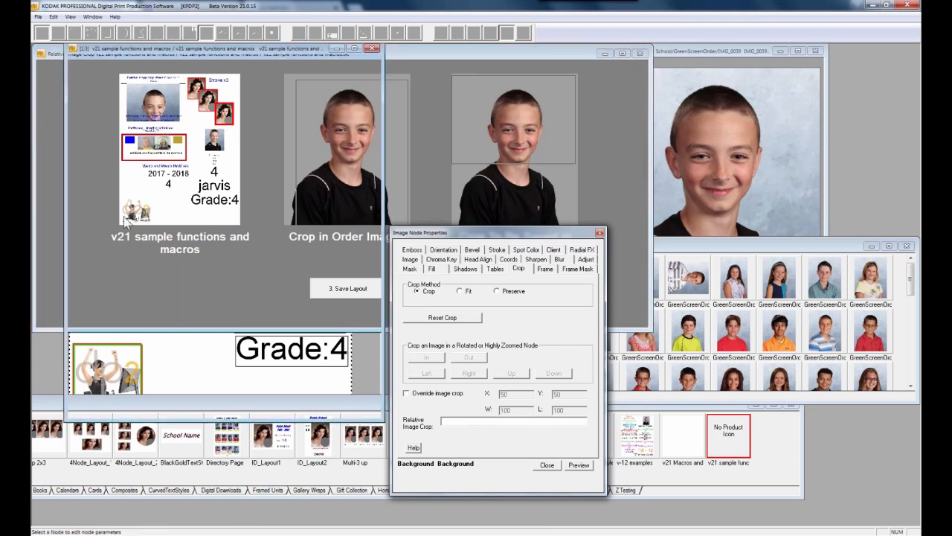
left_click(129, 133)
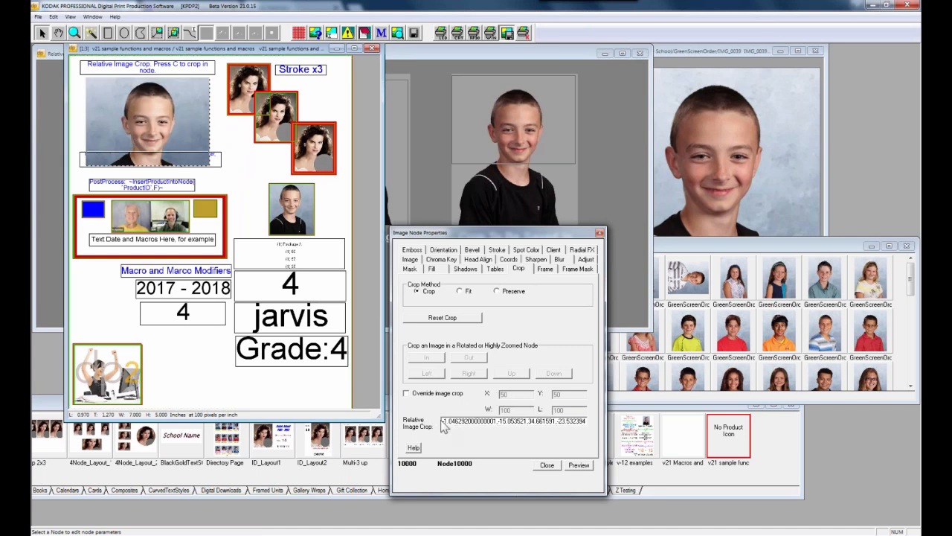
left_click(593, 420)
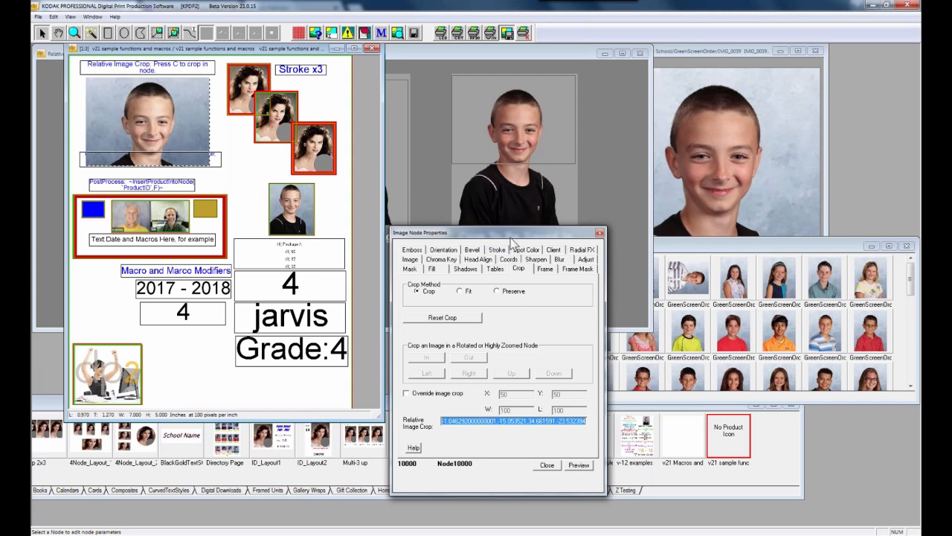
Close the crop settings and crop preview, then select the text node under the boy's photo
left_click(600, 232)
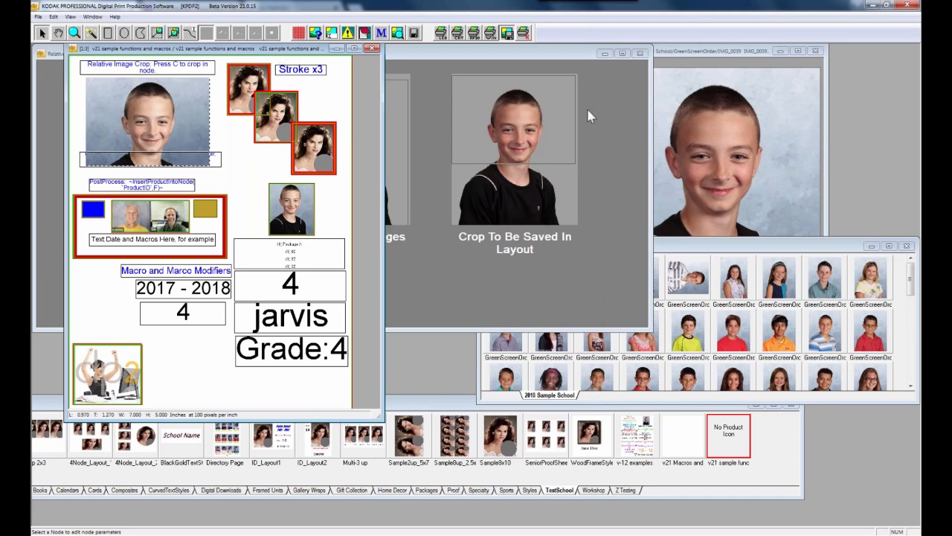
left_click(636, 73)
left_click(641, 53)
left_click(479, 295)
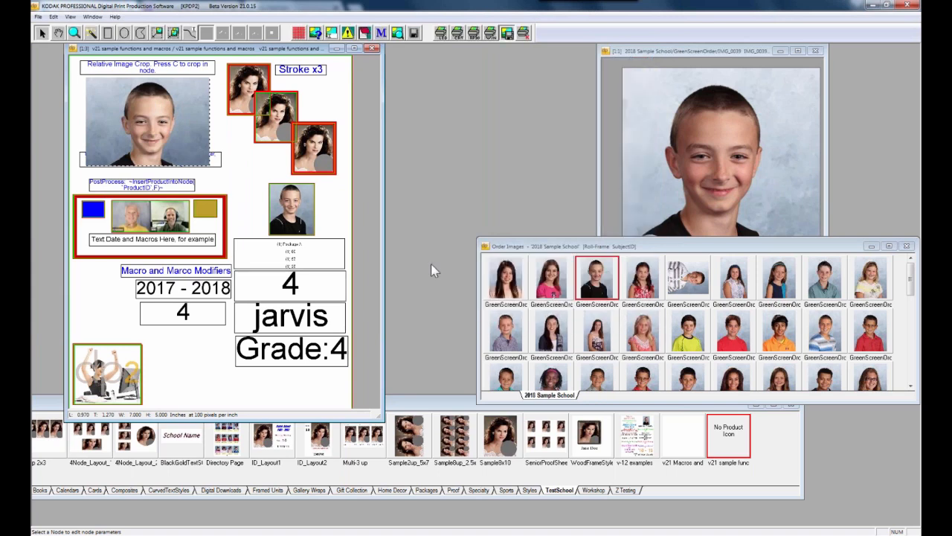
left_click(215, 133)
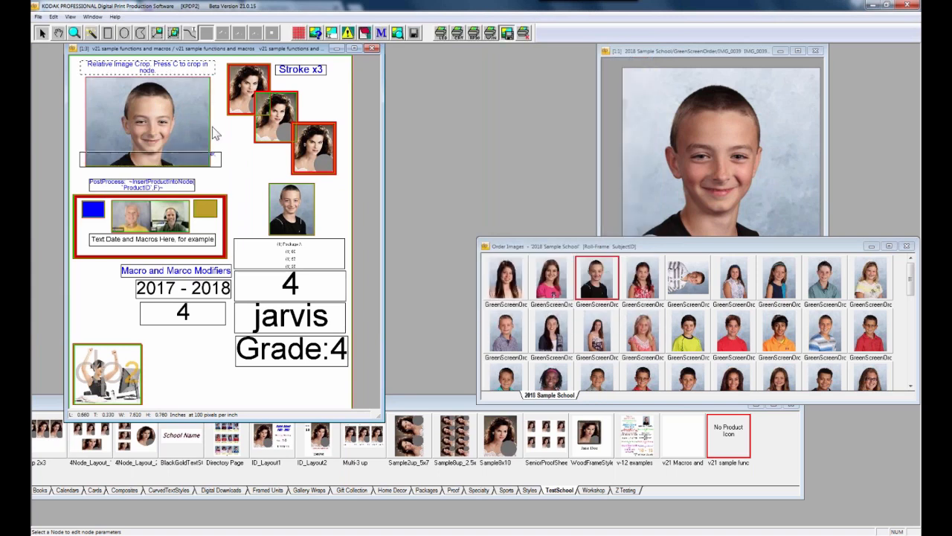
left_click(214, 162)
Edit the sharpen PostProcess text under the boy's photo and bring up the Macro Assistant
double_click(214, 162)
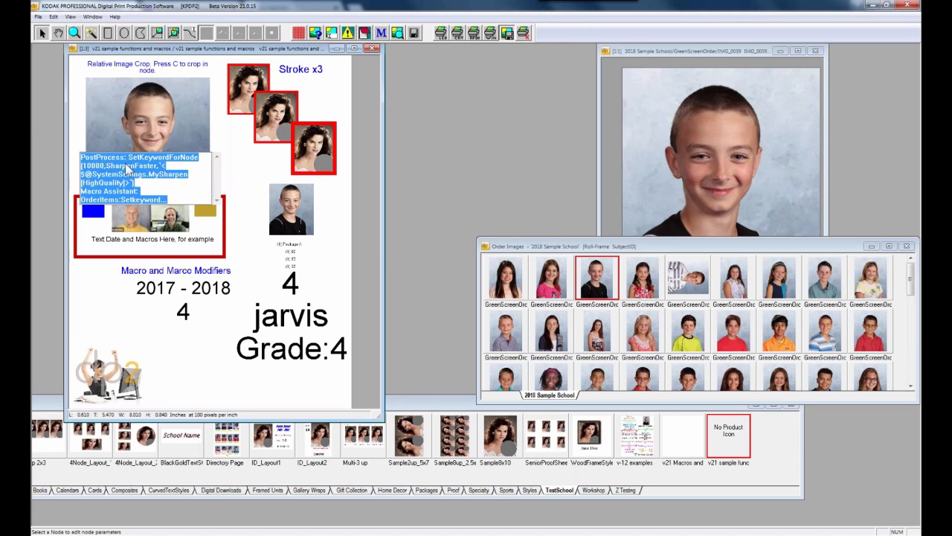
left_click(381, 33)
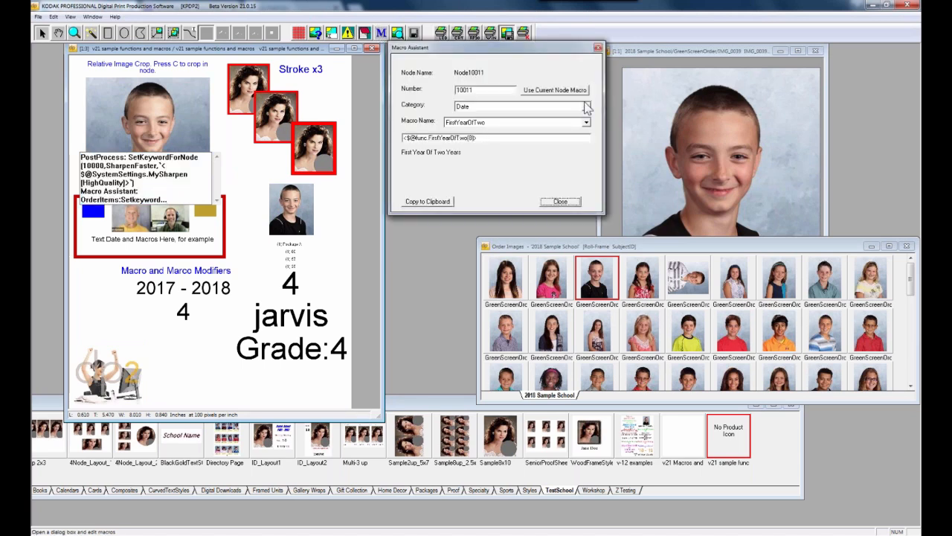
Load the Order Items 'Set any keyword for the selected node' macro and open Text Node Properties
left_click(587, 107)
left_click_drag(587, 133, 586, 118)
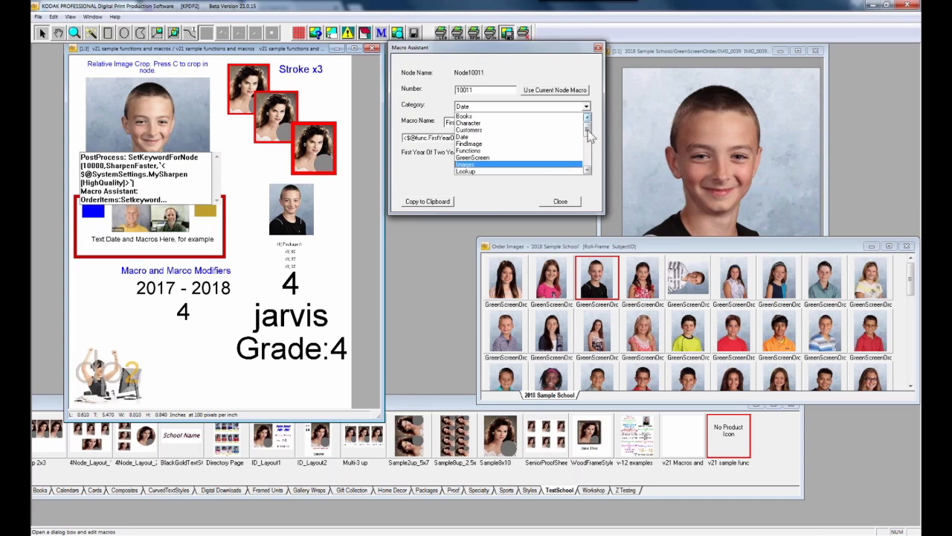
left_click_drag(587, 133, 588, 152)
left_click(541, 144)
left_click(586, 107)
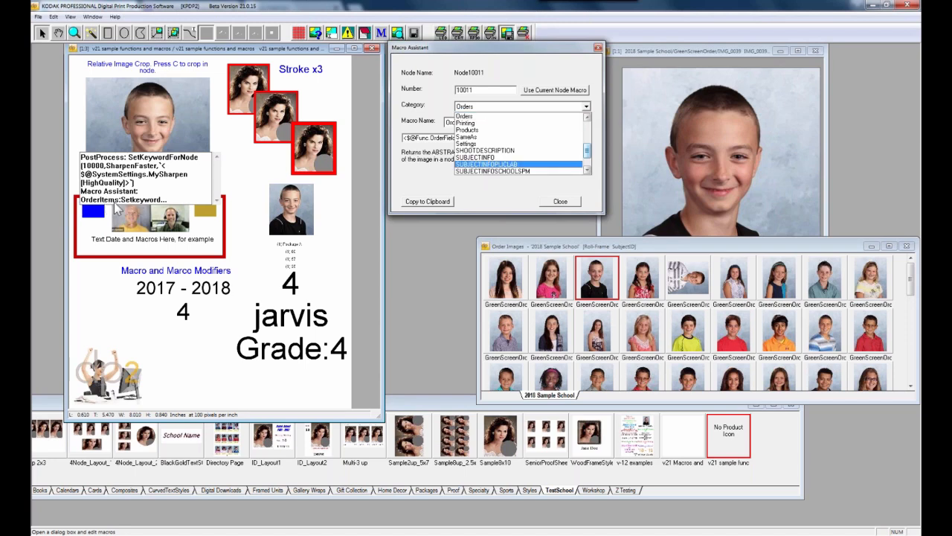
mouse_move(587, 146)
left_mouse_down()
mouse_move(587, 123)
mouse_move(587, 147)
mouse_move(587, 139)
left_mouse_up()
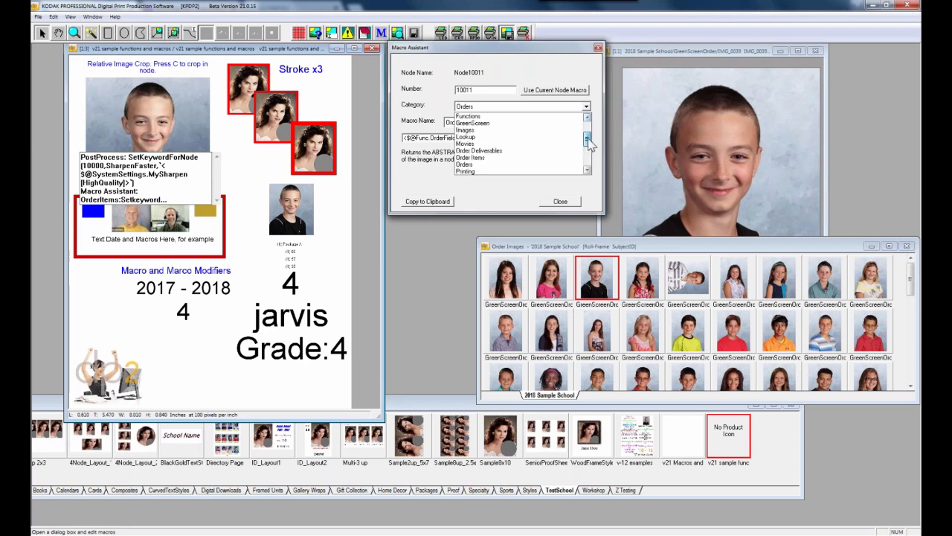
left_click(535, 157)
left_click(586, 123)
scroll(564, 179, "down", 5)
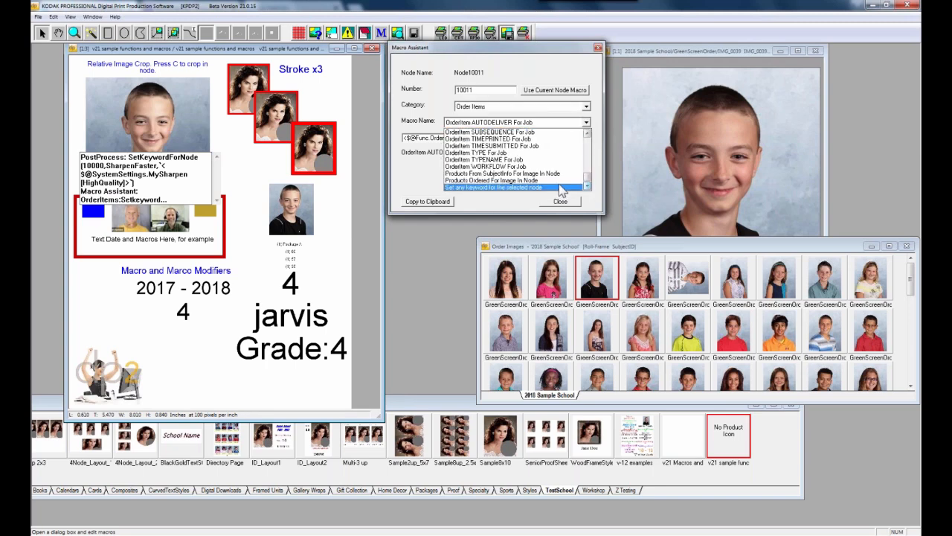
left_click(561, 190)
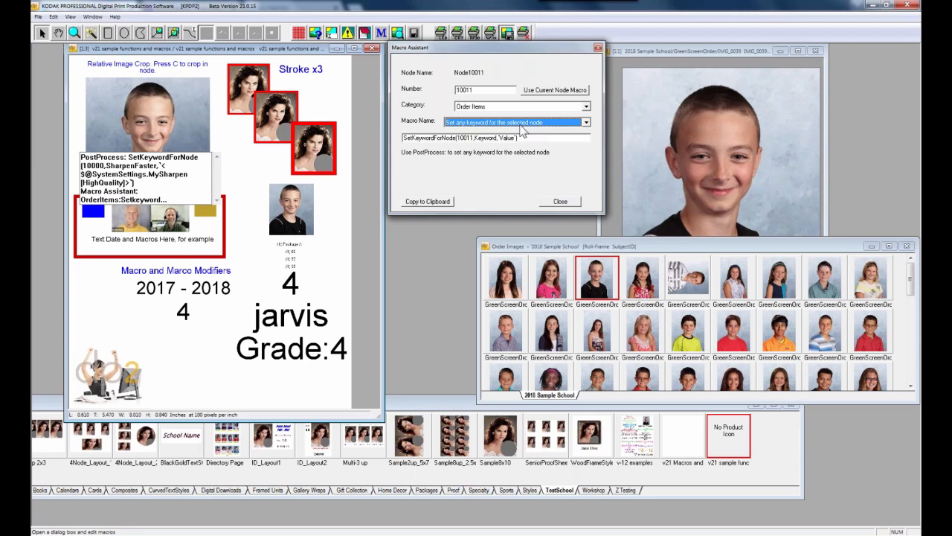
left_click(165, 114)
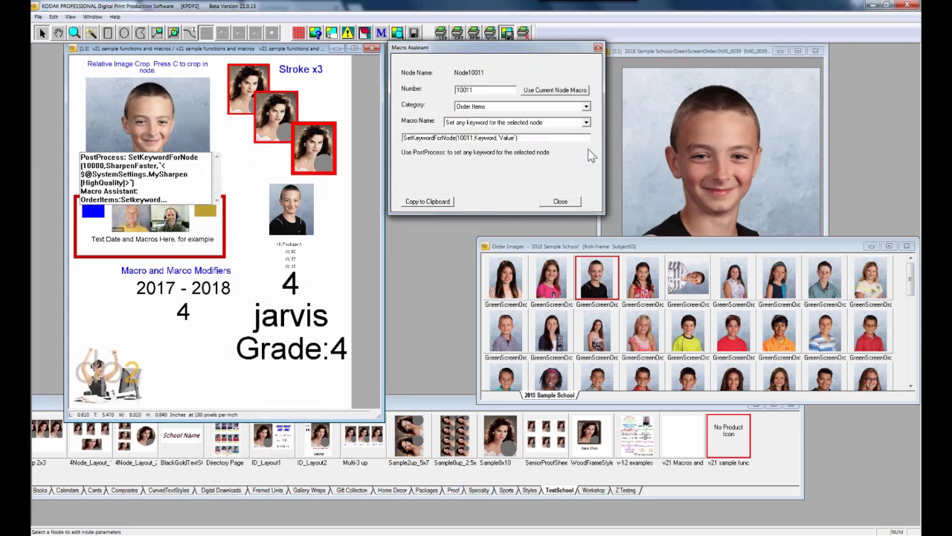
left_click_drag(496, 51, 595, 72)
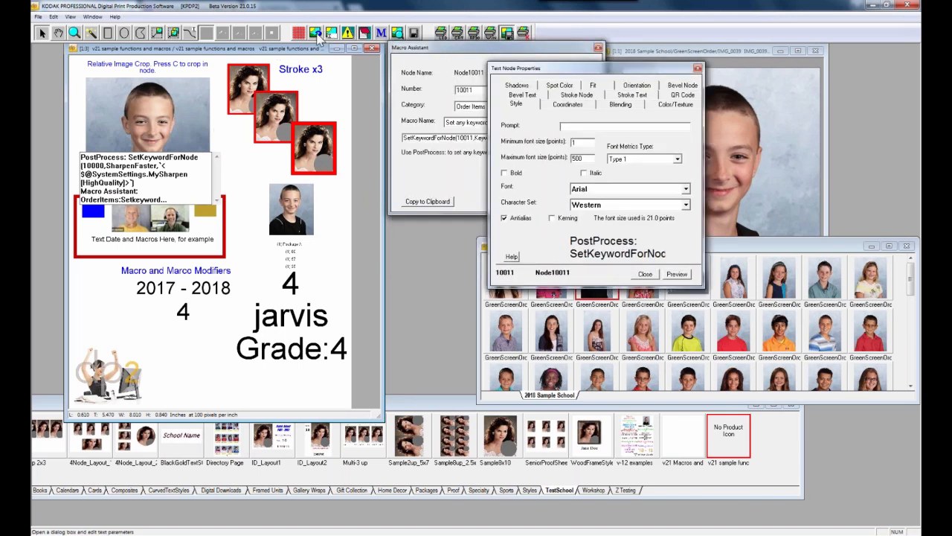
Show Node10011's Sharpen settings in Image Node Properties beside the selected PostProcess paragraph
key("i")
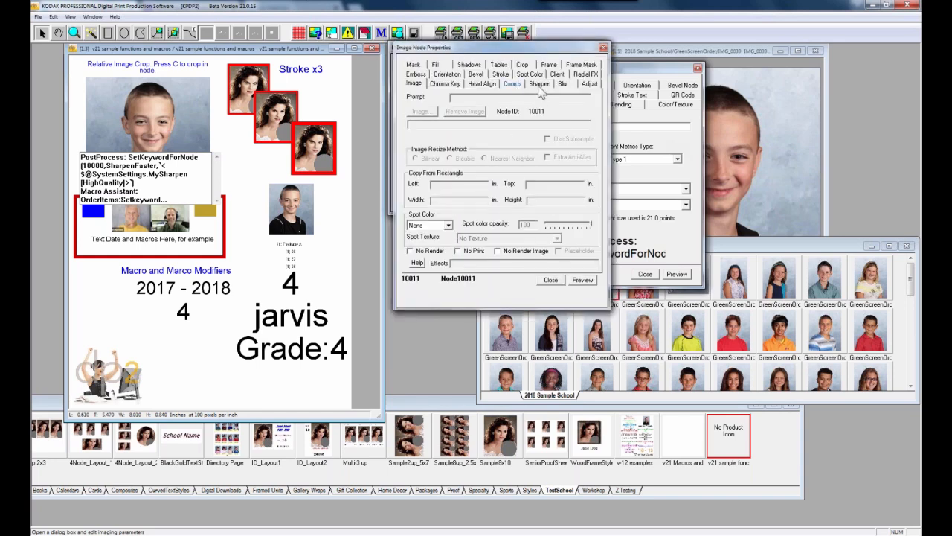
left_click(540, 87)
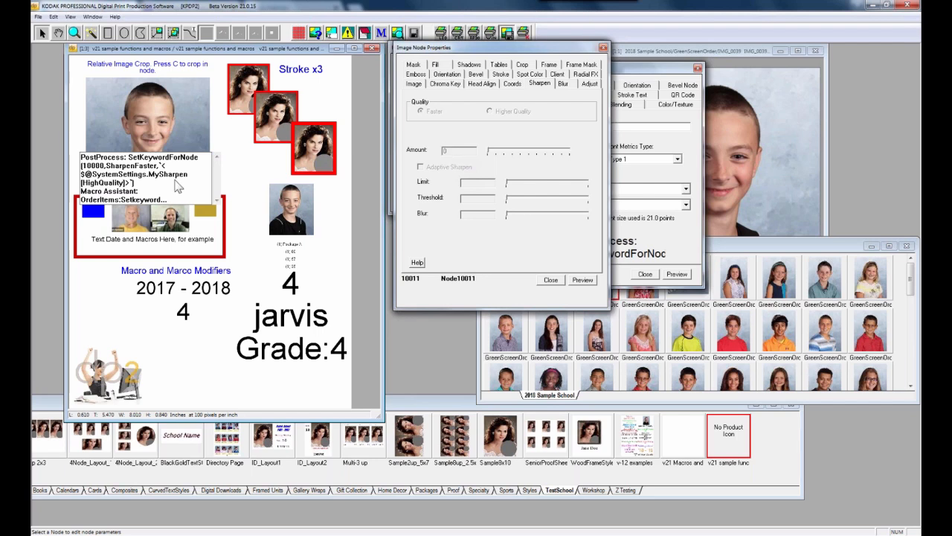
triple_click(151, 179)
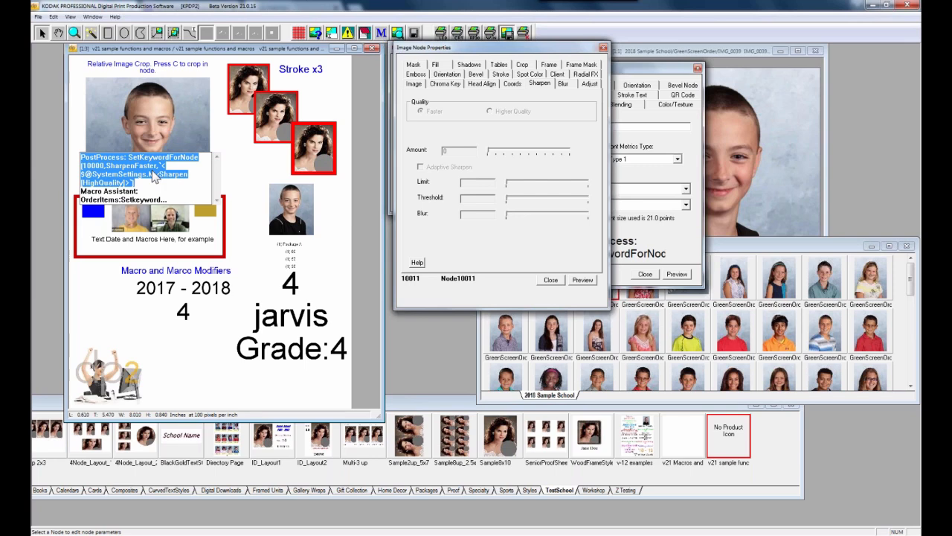
left_click(471, 52)
left_click_drag(472, 51, 478, 209)
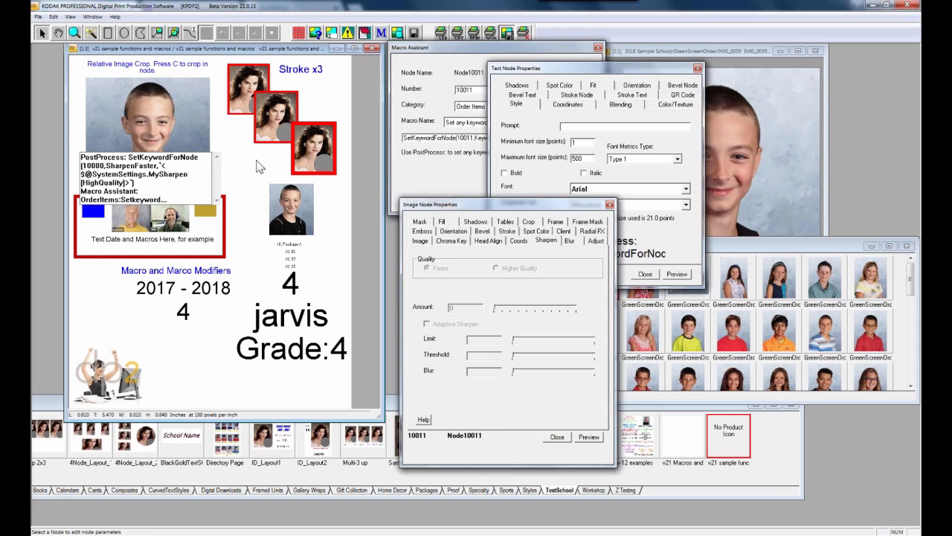
Check the boy photo's sharpening and the red-bordered frame's Stroke settings
left_click(177, 140)
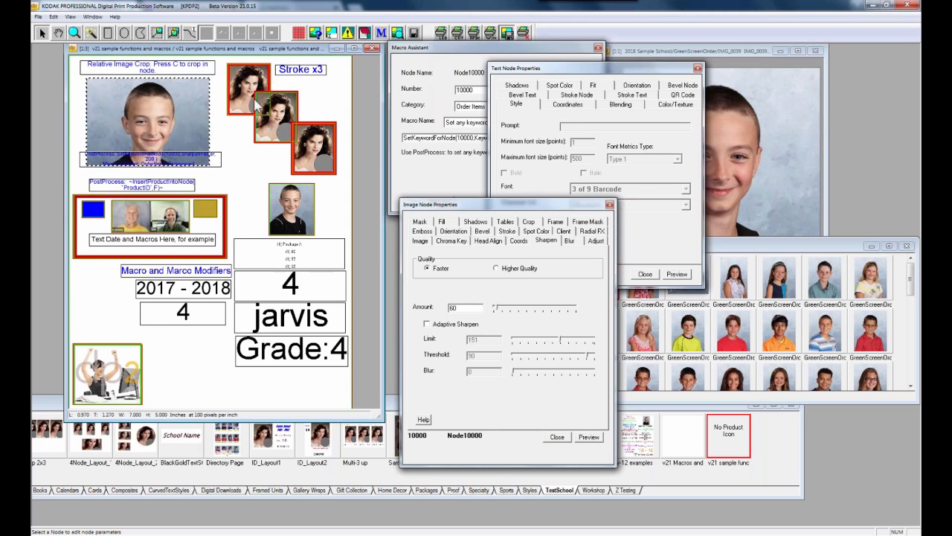
left_click(509, 231)
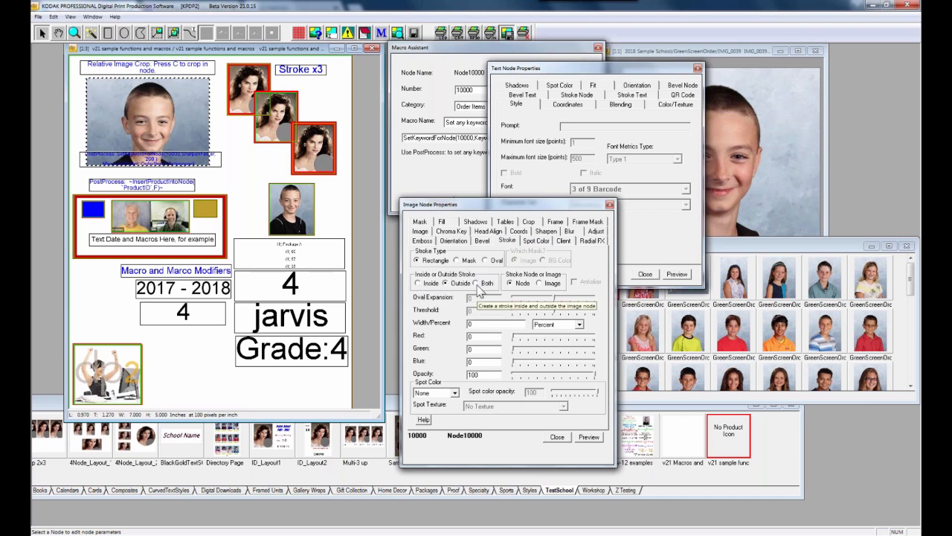
left_click(159, 254)
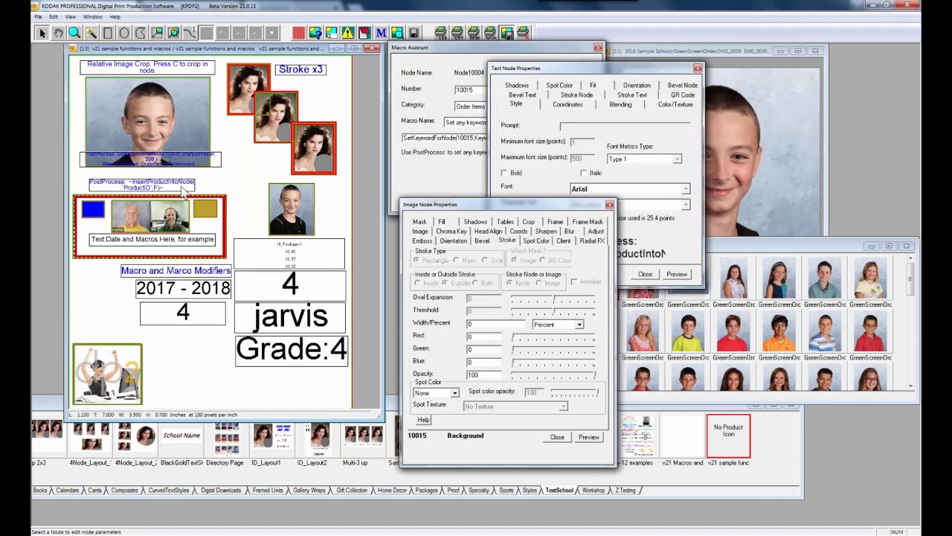
Open Node10004's PostProcess InsertProductIntoNode("ProductID",F) text and select all of it
double_click(184, 190)
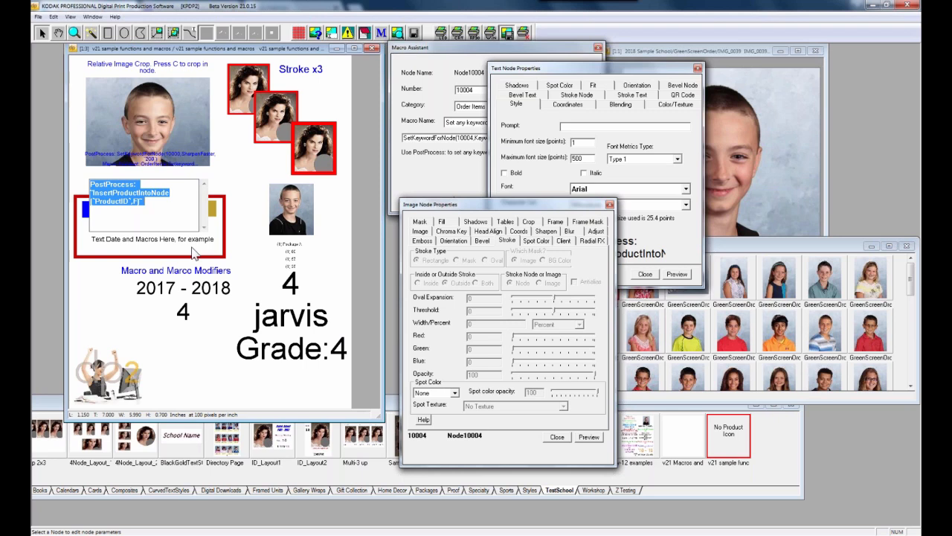
left_click(96, 192)
key("ctrl+a")
left_click(325, 535)
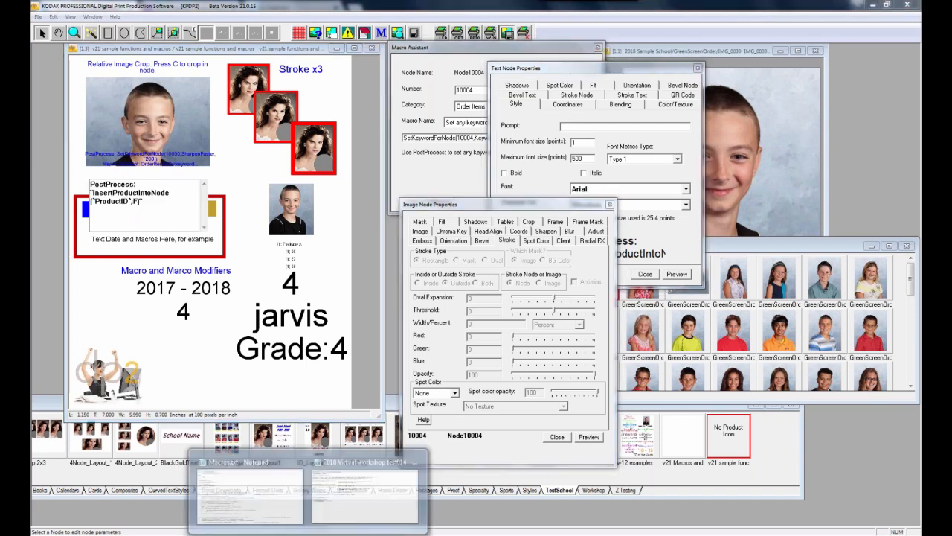
In Macros.txt, highlight the comments about non-macro functions and the render list
left_click(294, 507)
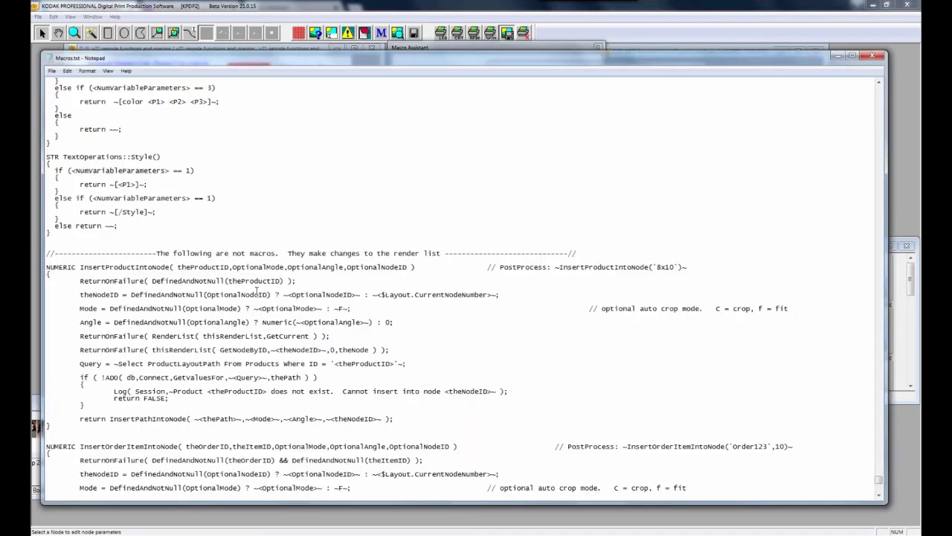
scroll(260, 291, "down", 1)
left_click_drag(153, 232, 473, 235)
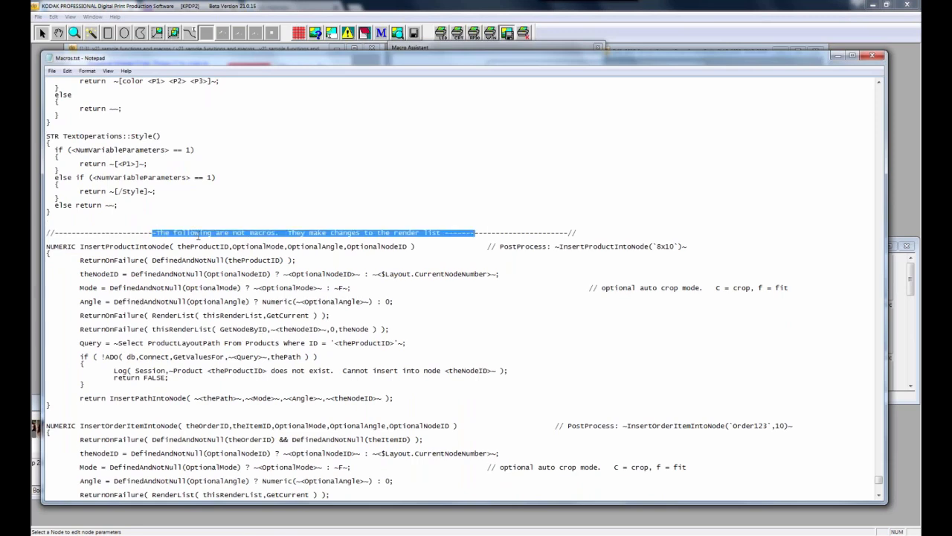
left_click_drag(289, 232, 680, 248)
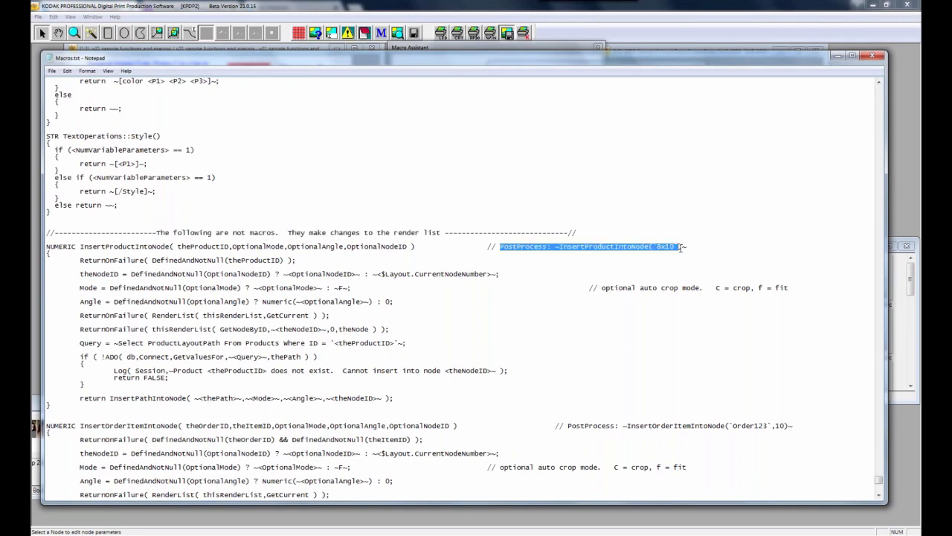
Review the InsertProductIntoNode, InsertOrderItemIntoNode and InsertPathIntoNode PostProcess examples, then close Macros.txt
scroll(641, 407, "down", 1)
left_click_drag(793, 412, 670, 405)
scroll(623, 405, "down", 1)
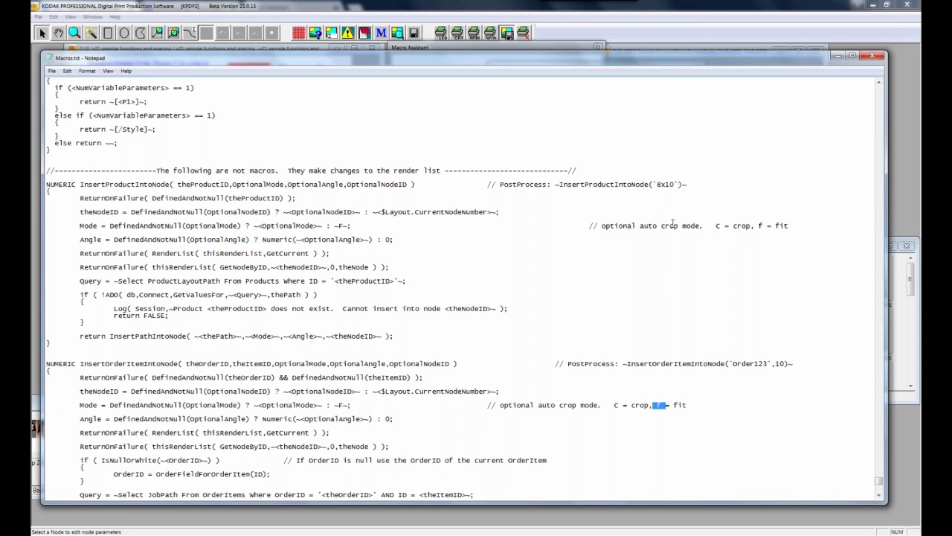
scroll(660, 286, "down", 3)
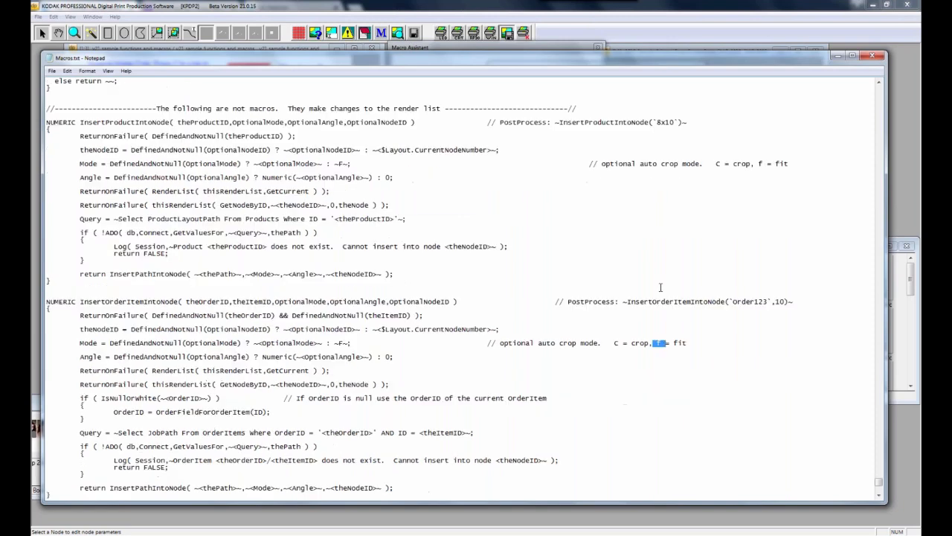
scroll(660, 287, "down", 2)
scroll(660, 286, "down", 2)
left_click_drag(516, 391, 723, 392)
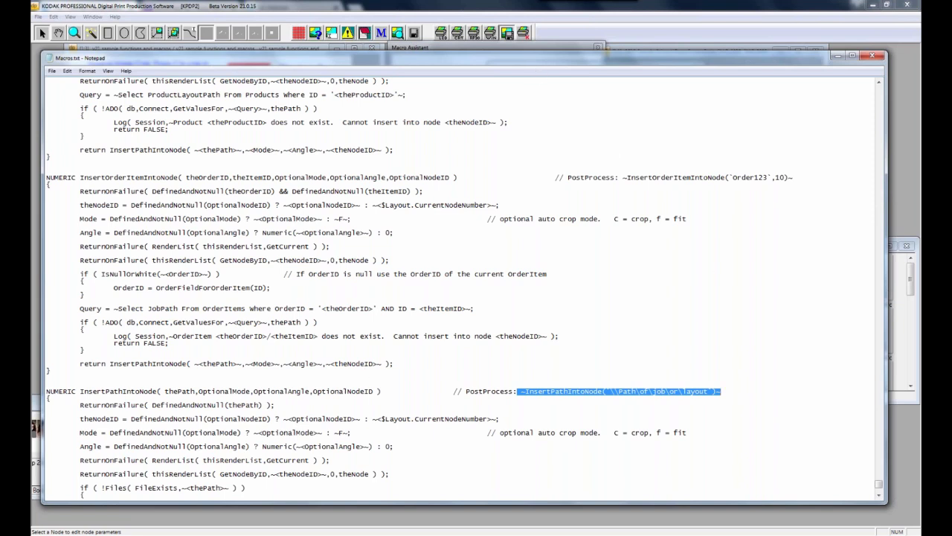
left_click(875, 58)
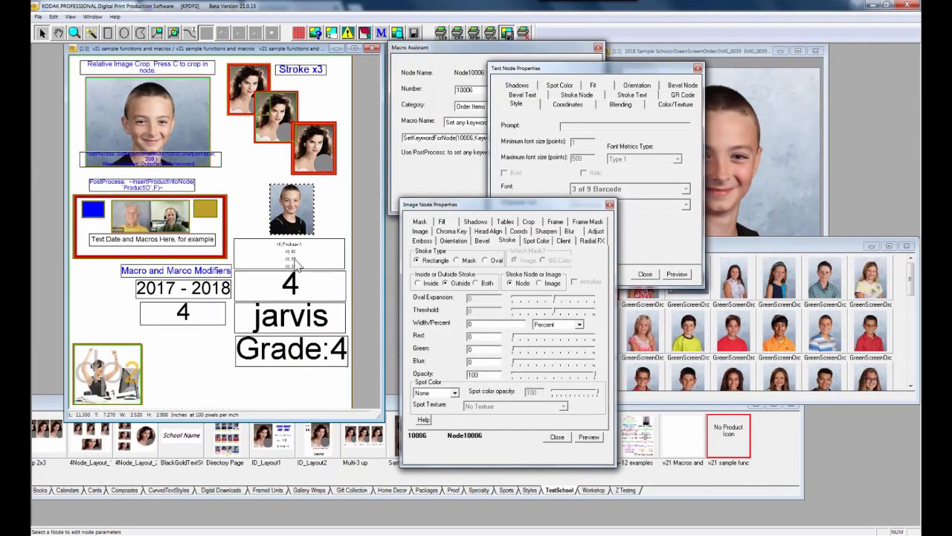
Close the text, macro and image property windows and reopen Macro Assistant for the package text node
left_click(698, 69)
left_click(597, 48)
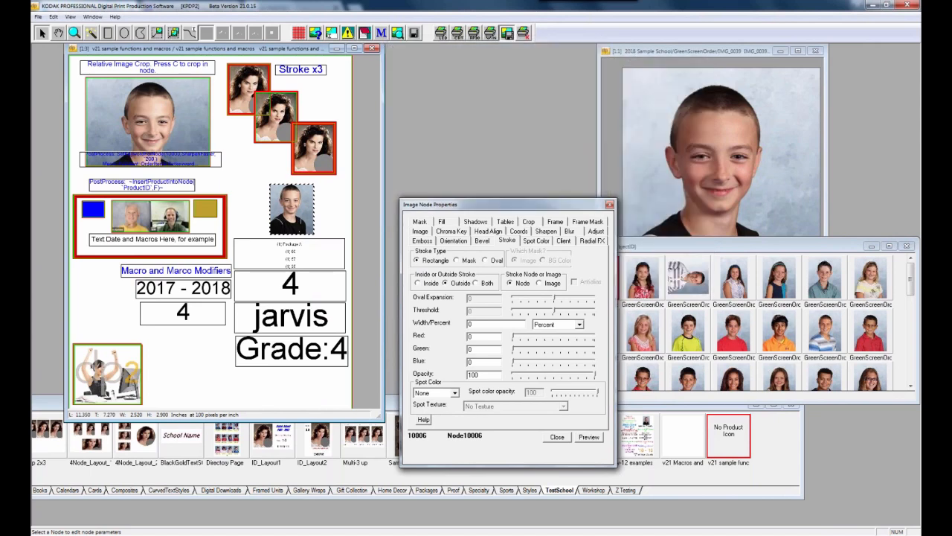
left_click(610, 204)
left_click(332, 257)
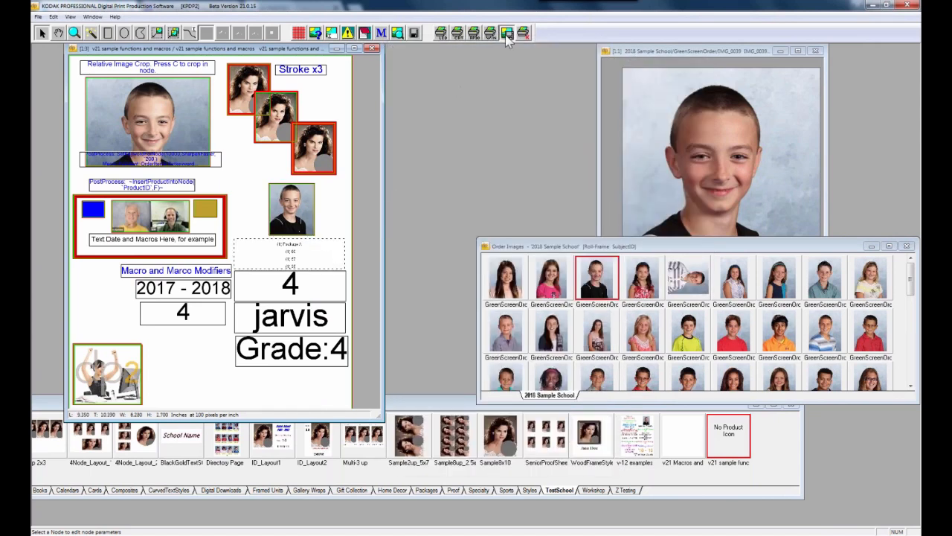
left_click(381, 34)
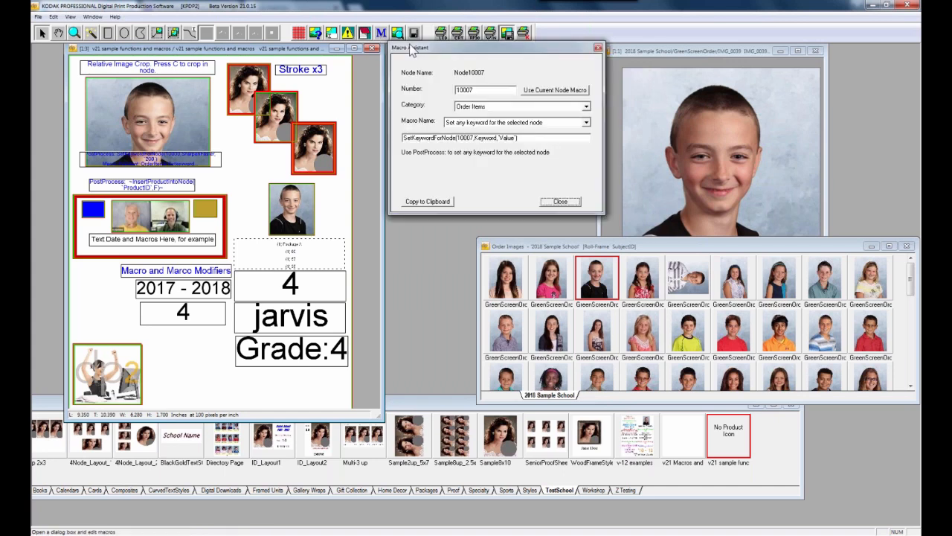
Switch Macro Assistant to the Lookup category and view the package node's PkgProductsOrderedForSubject(10006) macro
left_click(587, 107)
left_click_drag(587, 150, 587, 136)
left_click(565, 165)
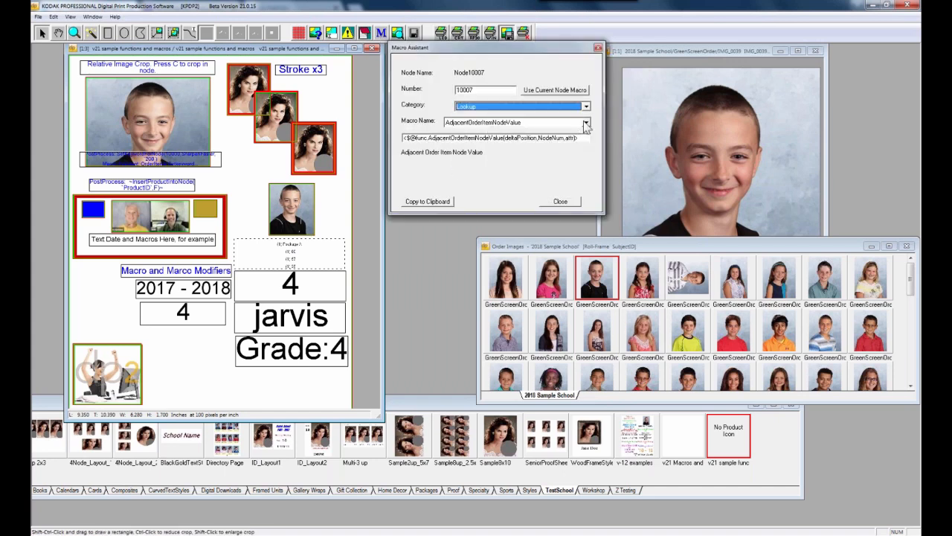
left_click(586, 122)
scroll(494, 151, "down", 4)
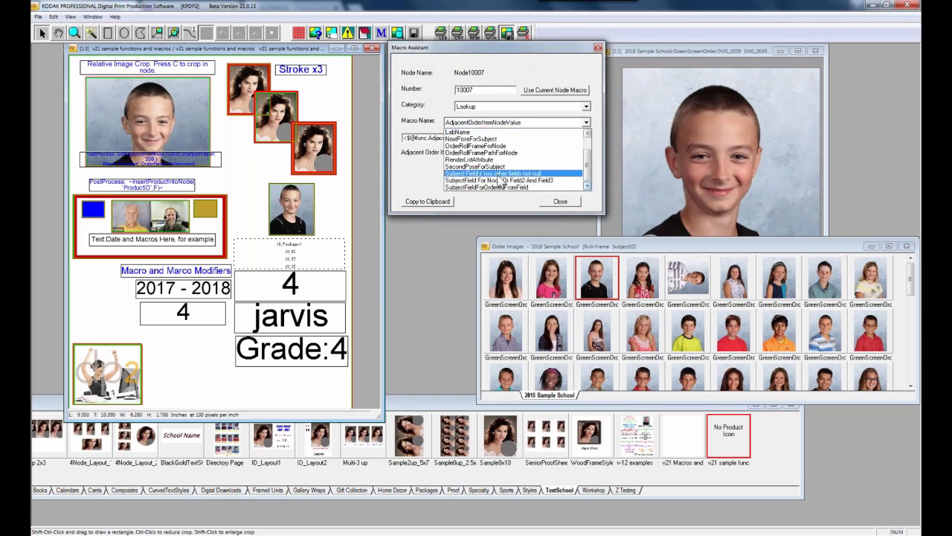
left_click(306, 263)
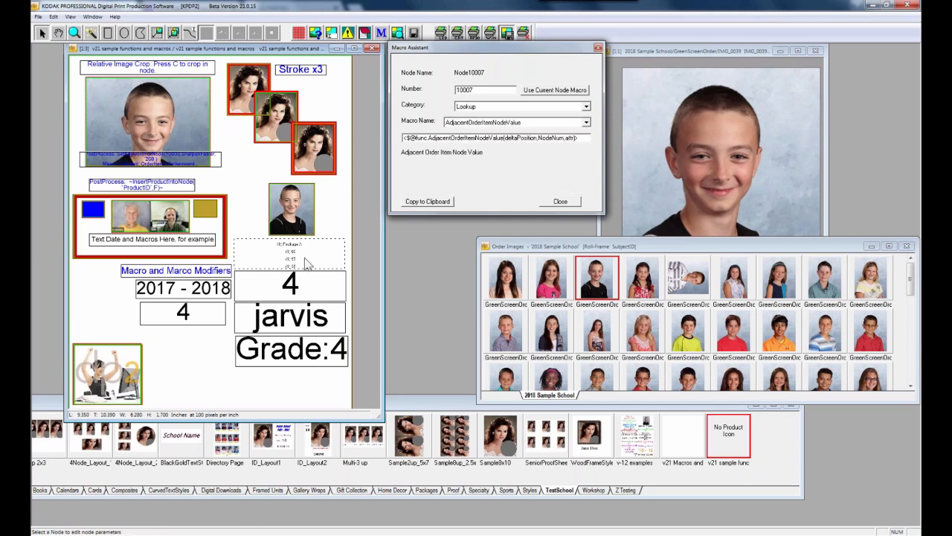
double_click(306, 263)
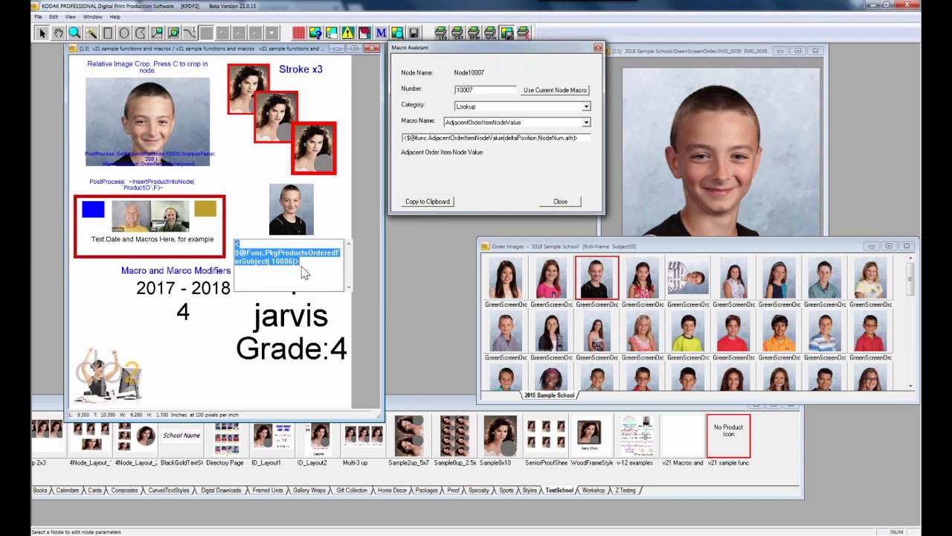
left_click(322, 225)
Zoom in on the Package A and 4 text nodes and enlarge the layout window
left_click(74, 33)
left_click(299, 263)
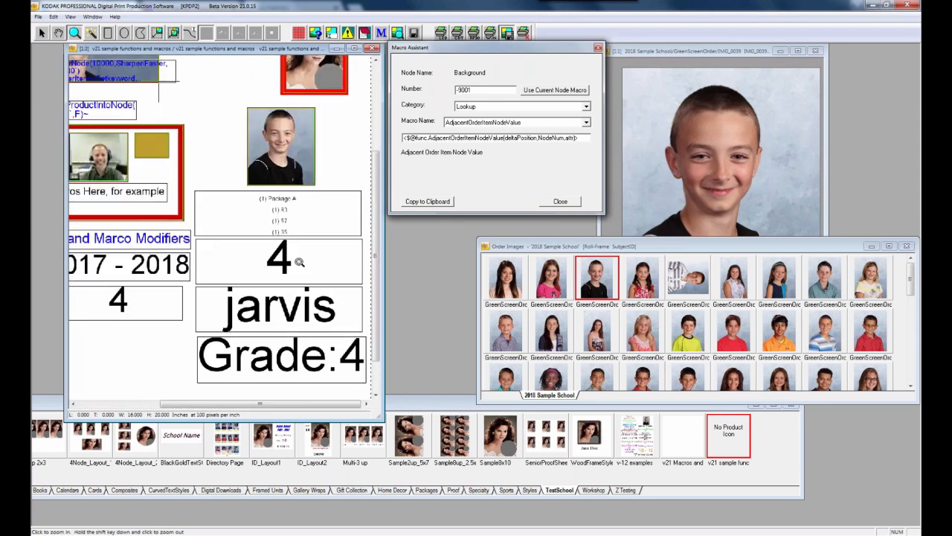
left_click(299, 262)
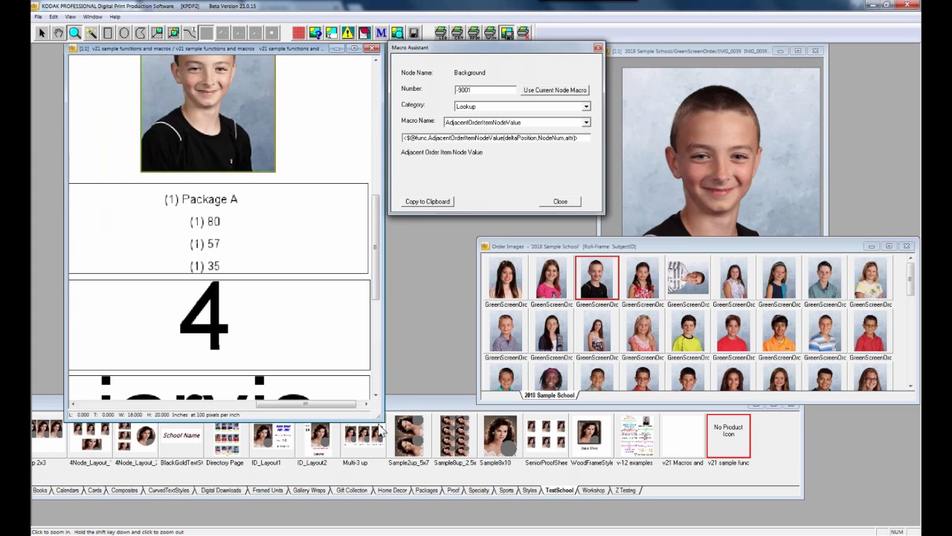
left_click_drag(380, 427, 482, 527)
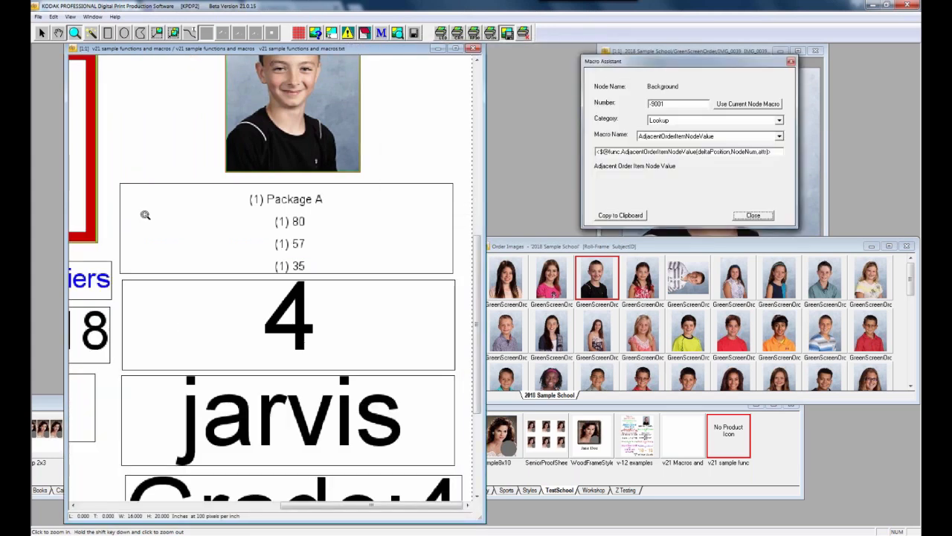
left_click(42, 36)
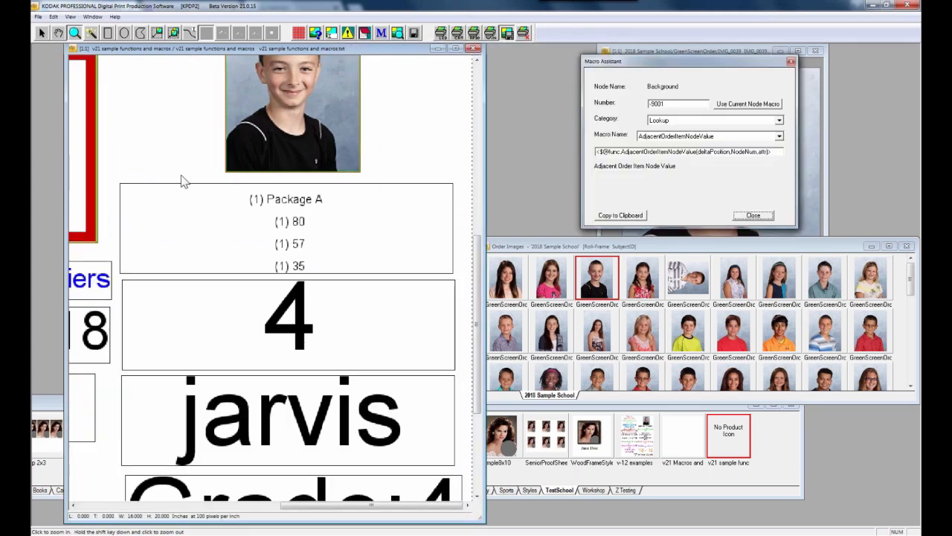
View the 4 node's IfBothSubjectFields(10006,LastName,Firstname,Grade) macro and load 'Subject Field if two other fields not null'
left_click(246, 328)
double_click(211, 314)
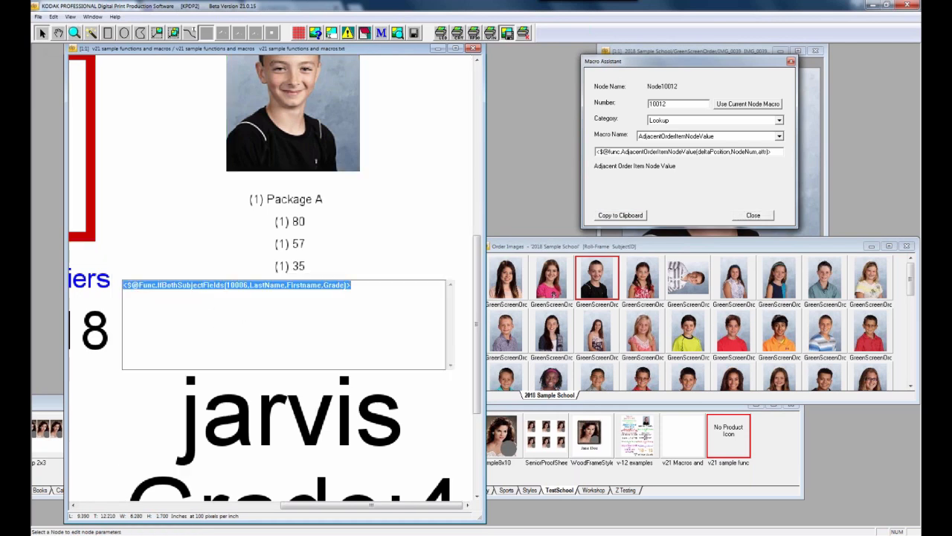
left_click(779, 137)
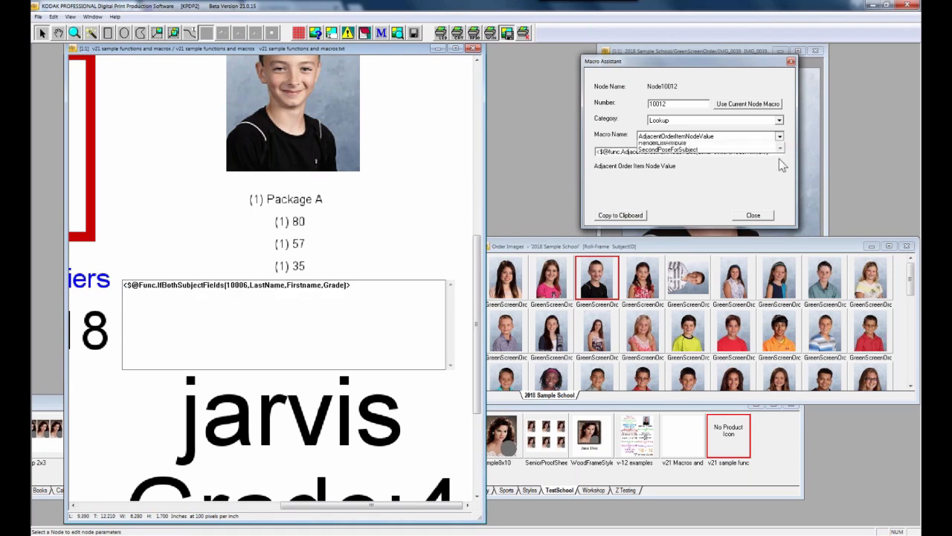
scroll(714, 178, "down", 5)
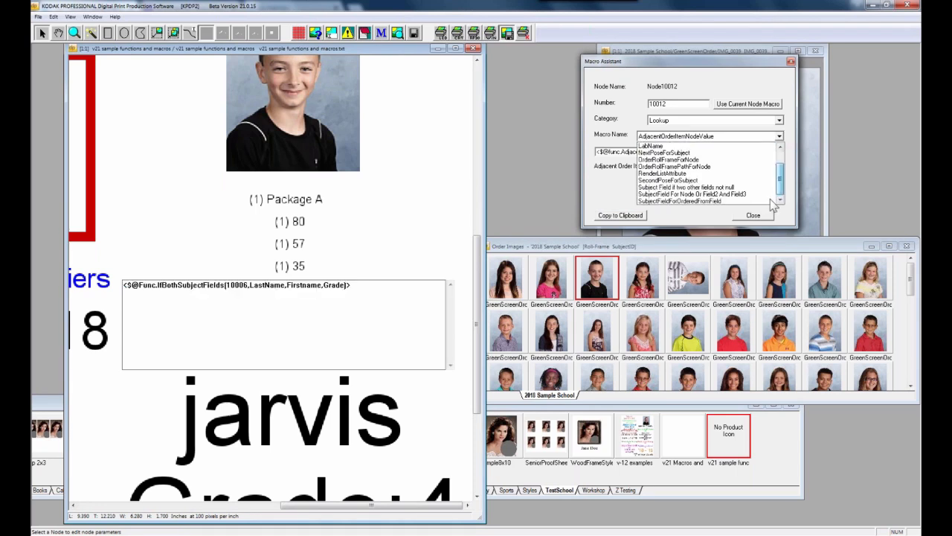
left_click(714, 187)
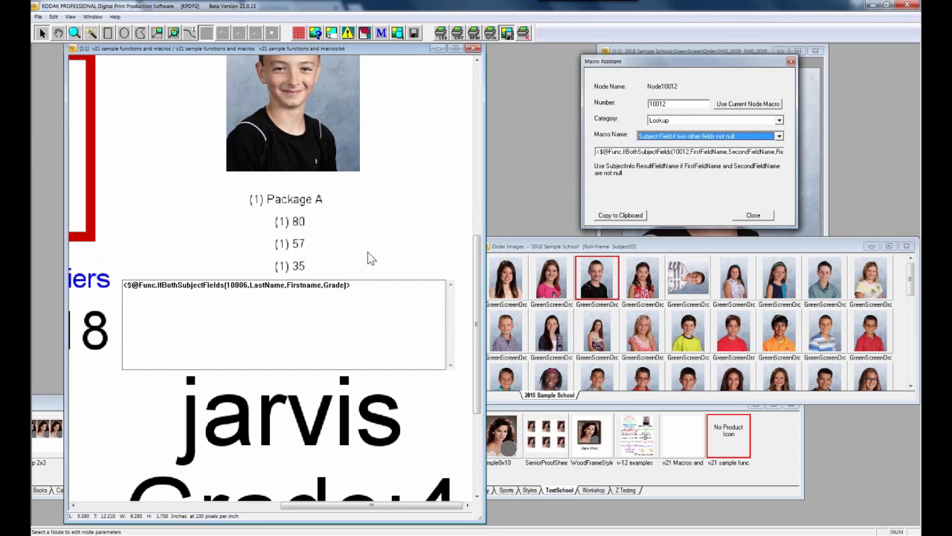
left_click(368, 330)
left_click(370, 328)
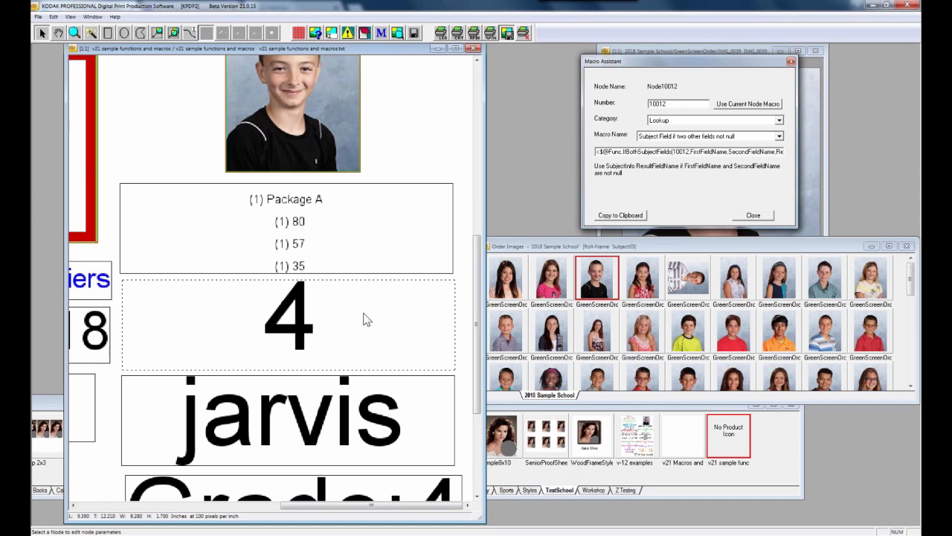
View the jarvis node's macro and load 'SubjectField For Node Or Field2 And Field3' in Macro Assistant
double_click(351, 408)
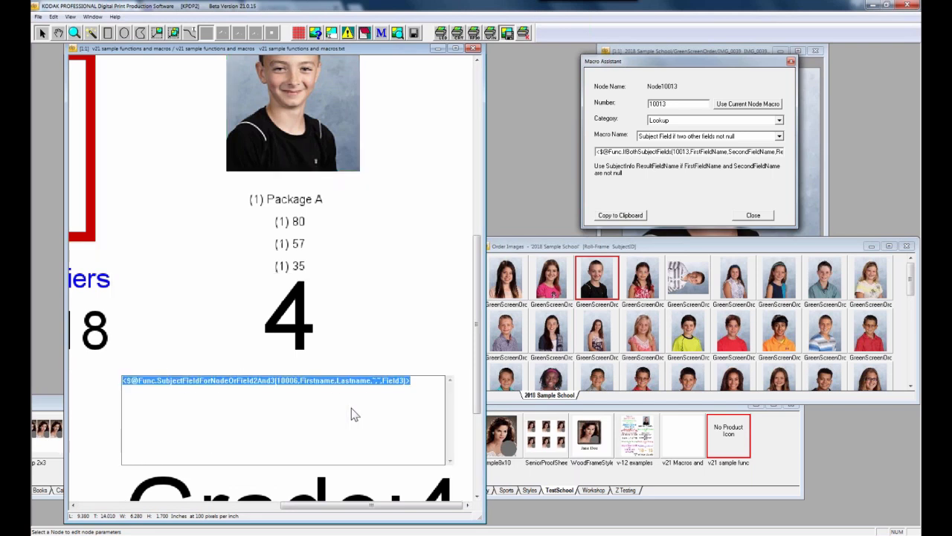
left_click(779, 137)
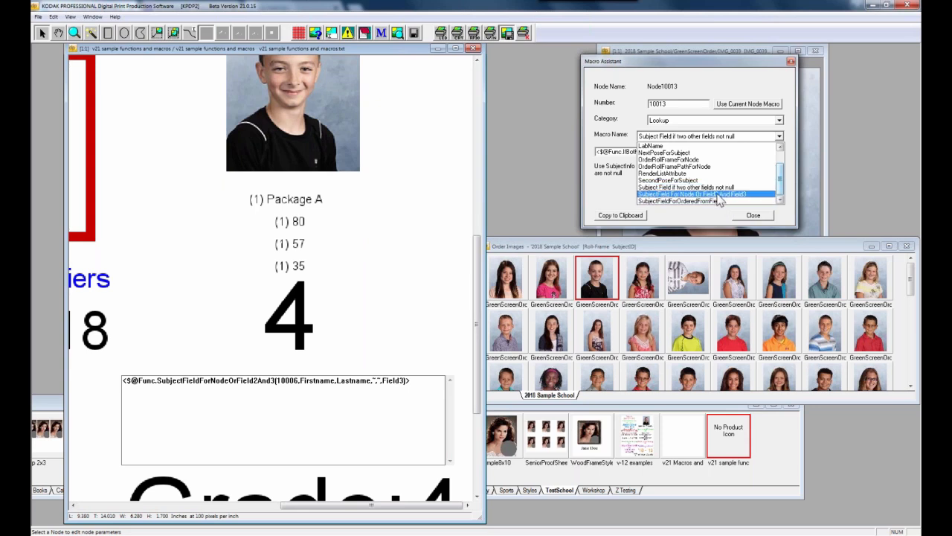
left_click(719, 193)
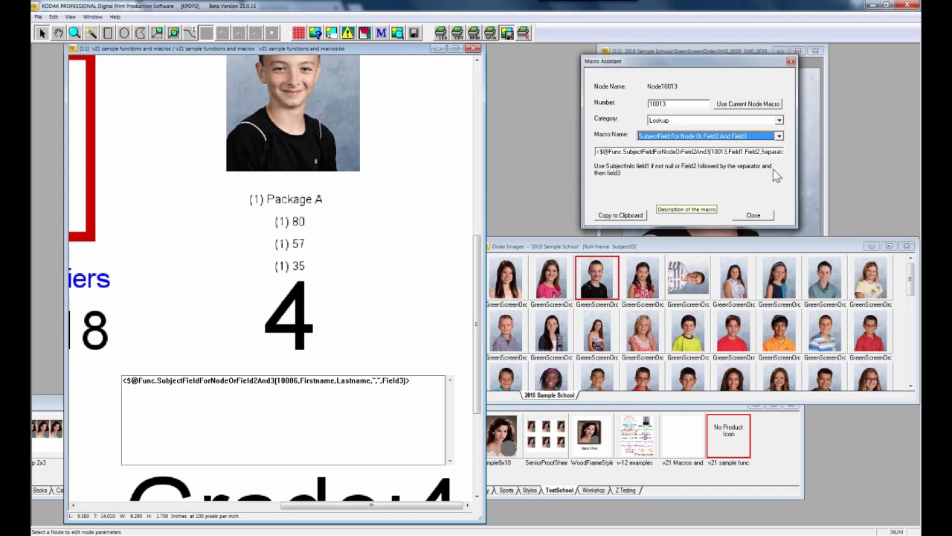
left_click(414, 367)
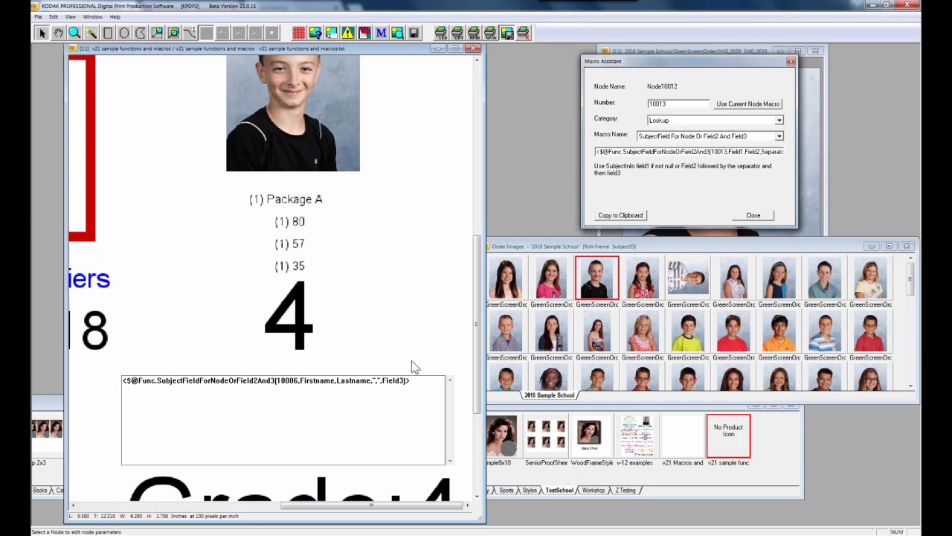
left_click(420, 396)
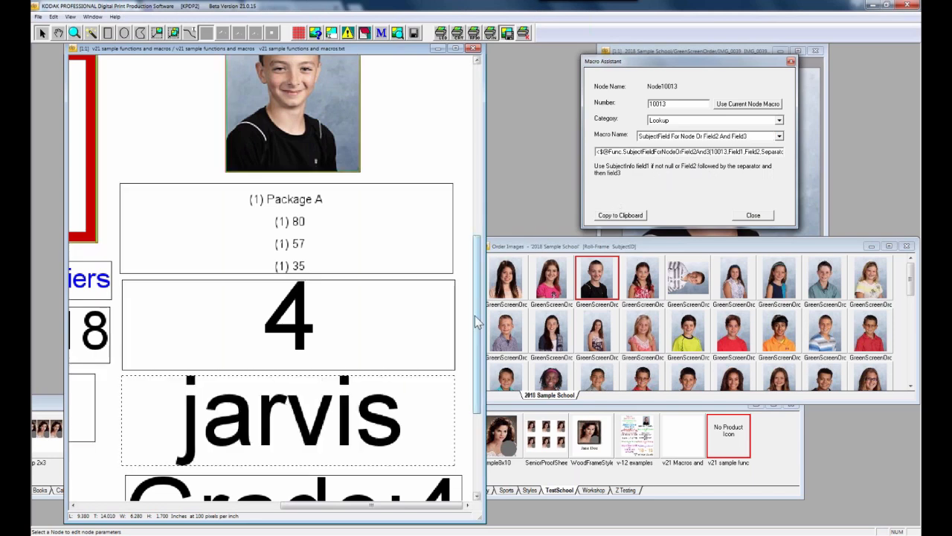
Inspect the Grade:4 text node's macro names and macro text without changing them
left_click_drag(476, 311, 475, 372)
left_click(362, 362)
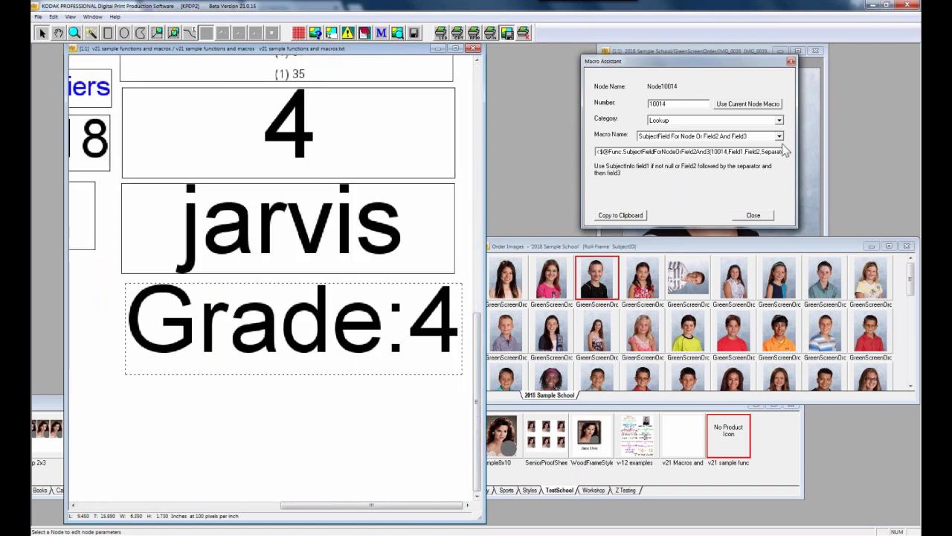
left_click(780, 139)
left_click(742, 196)
left_click(358, 353)
double_click(358, 357)
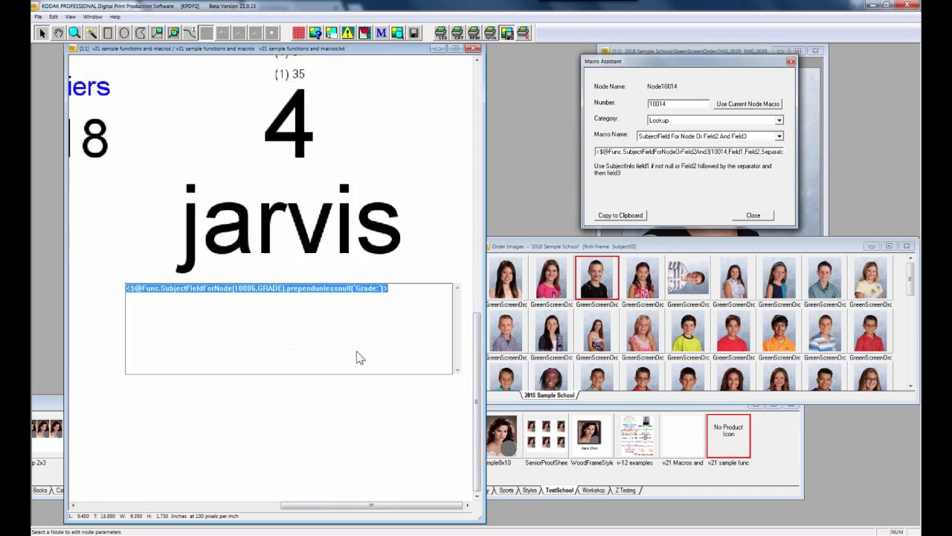
Delete the third student's Grade value in their SubjectInfo record and save it
right_click(610, 294)
left_click(699, 457)
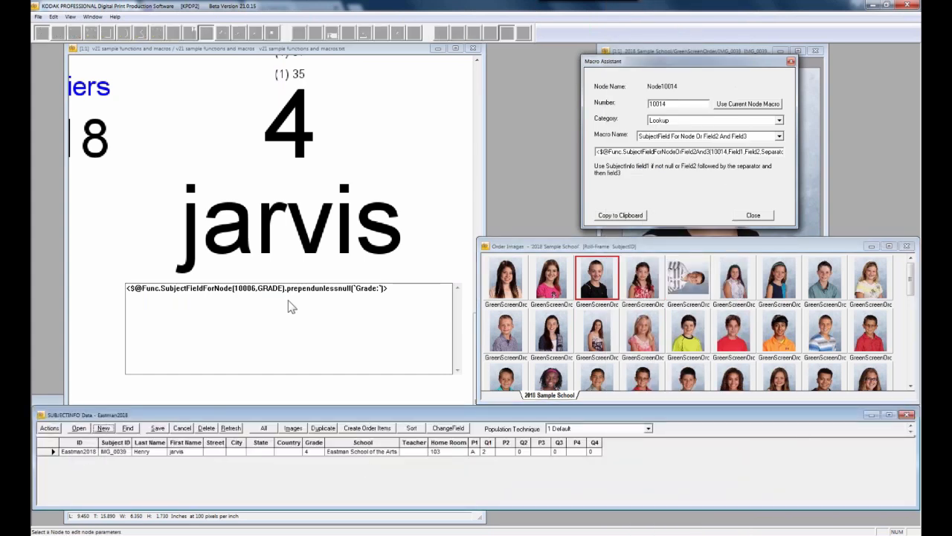
left_click(309, 453)
key("BackSpace")
key("ctrl+s")
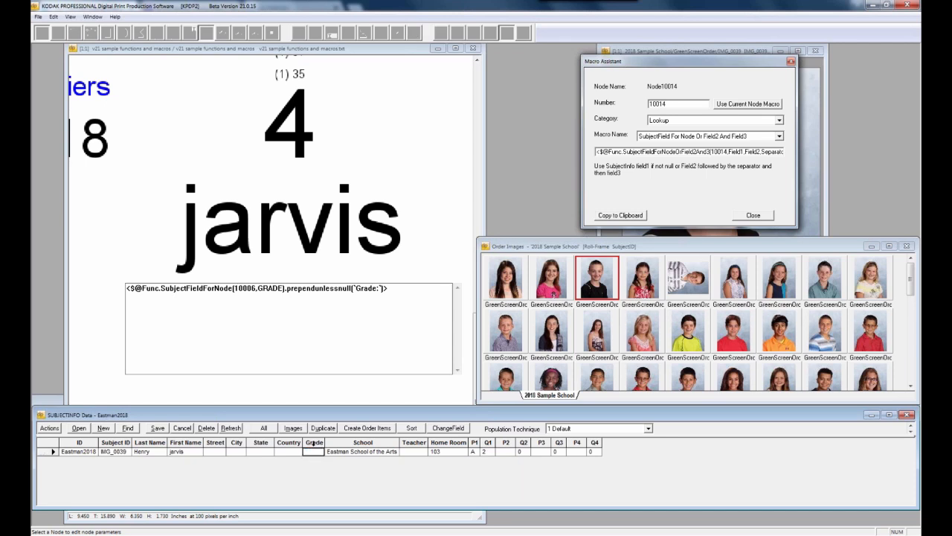
Re-render the layout preview, then bring forward and reposition the subject data and layout windows
left_click(447, 258)
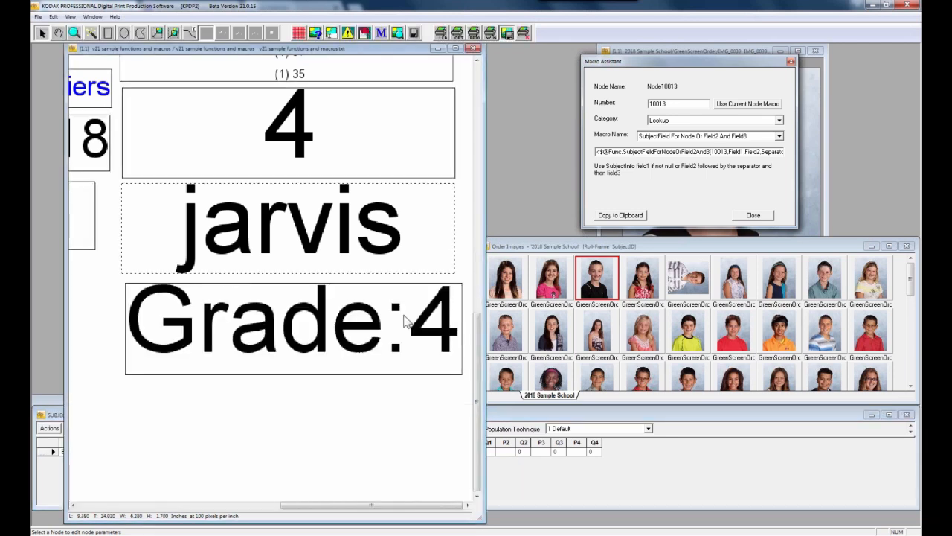
left_click(396, 35)
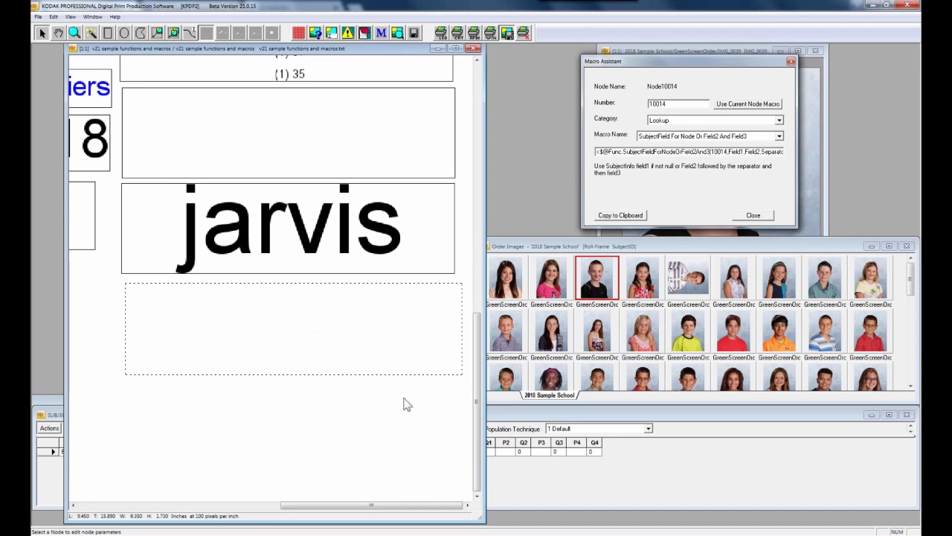
left_click(516, 419)
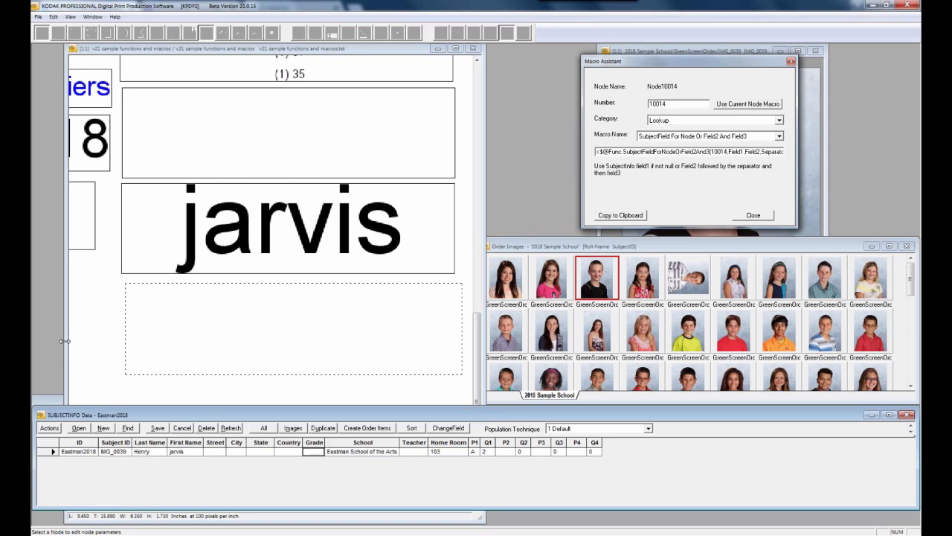
left_click_drag(65, 342, 33, 340)
left_click_drag(168, 50, 331, 51)
Widen the layout window leftward, shift it right, and scroll back to the layout's top
left_click(218, 231)
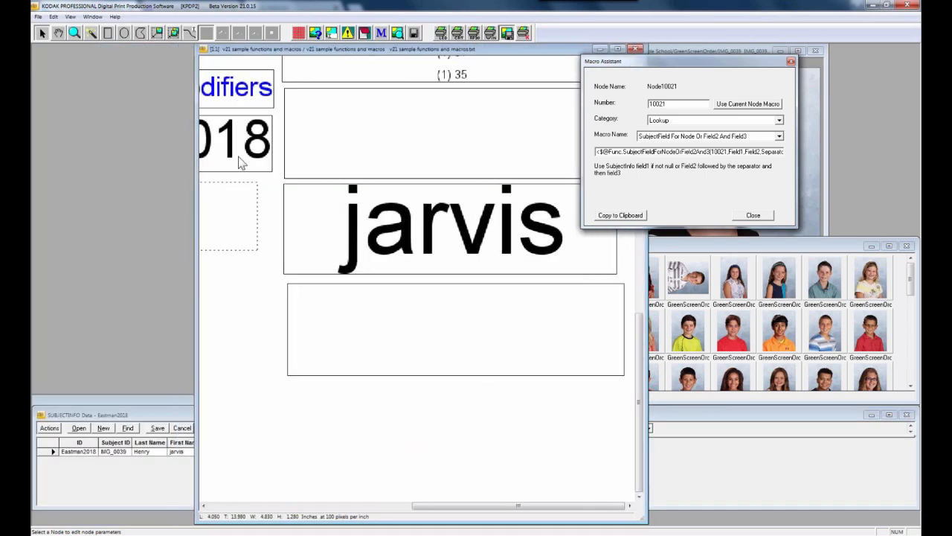
left_click_drag(195, 183, 34, 189)
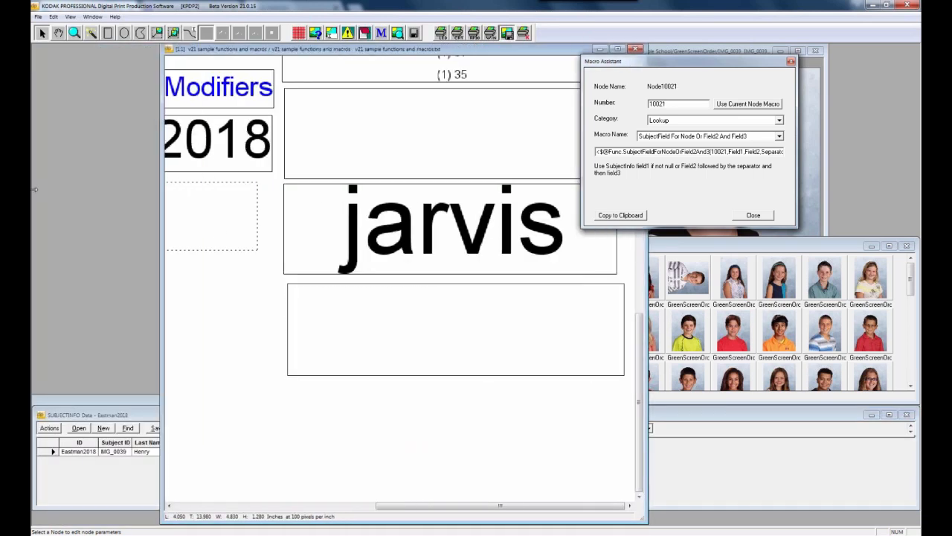
left_click_drag(207, 50, 270, 51)
left_click(195, 145)
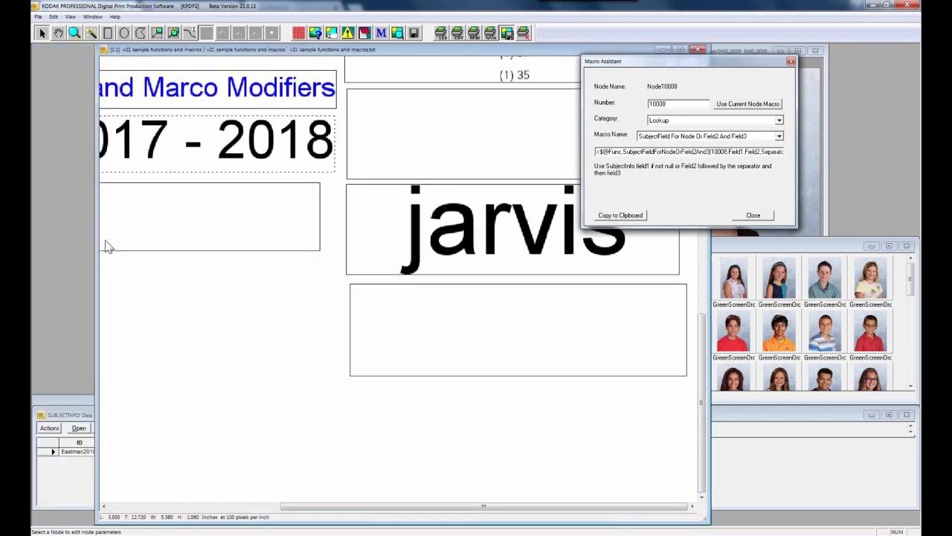
left_click_drag(98, 246, 51, 244)
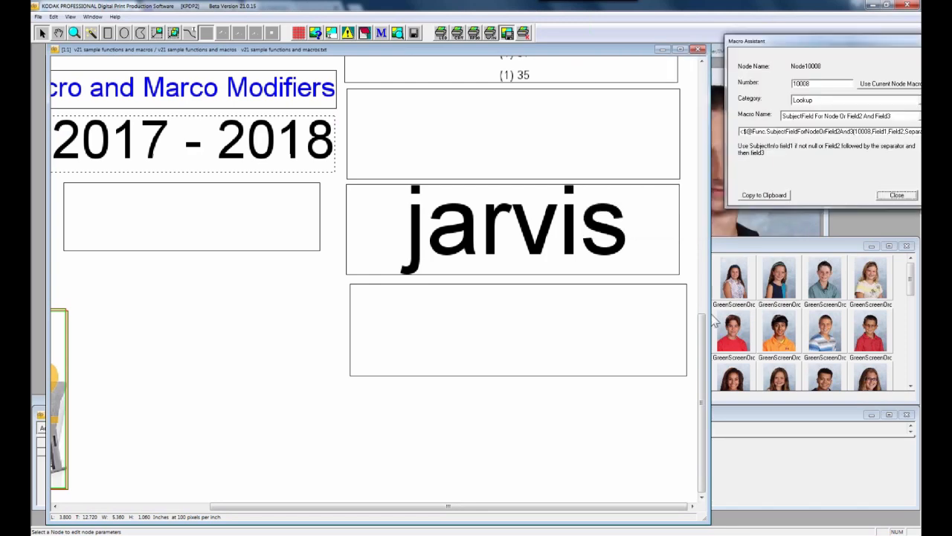
left_click_drag(701, 335, 701, 87)
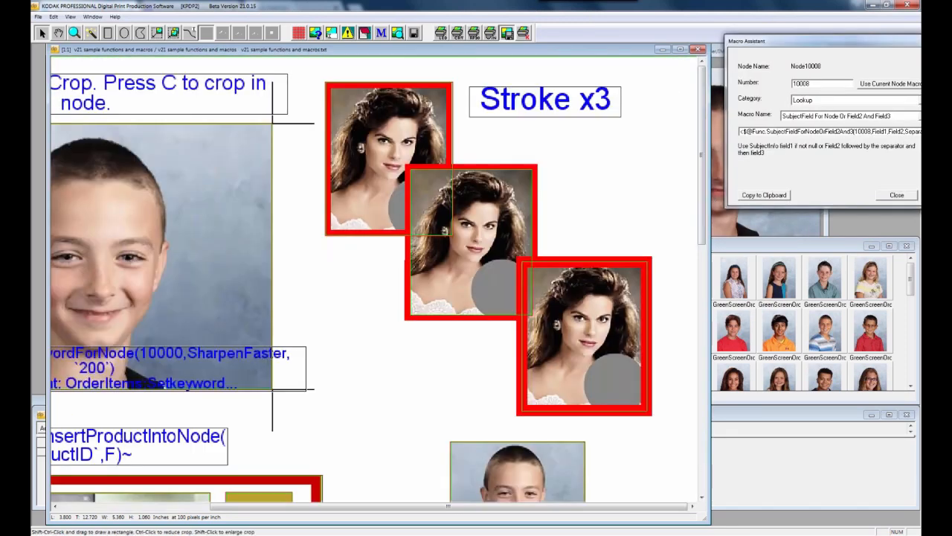